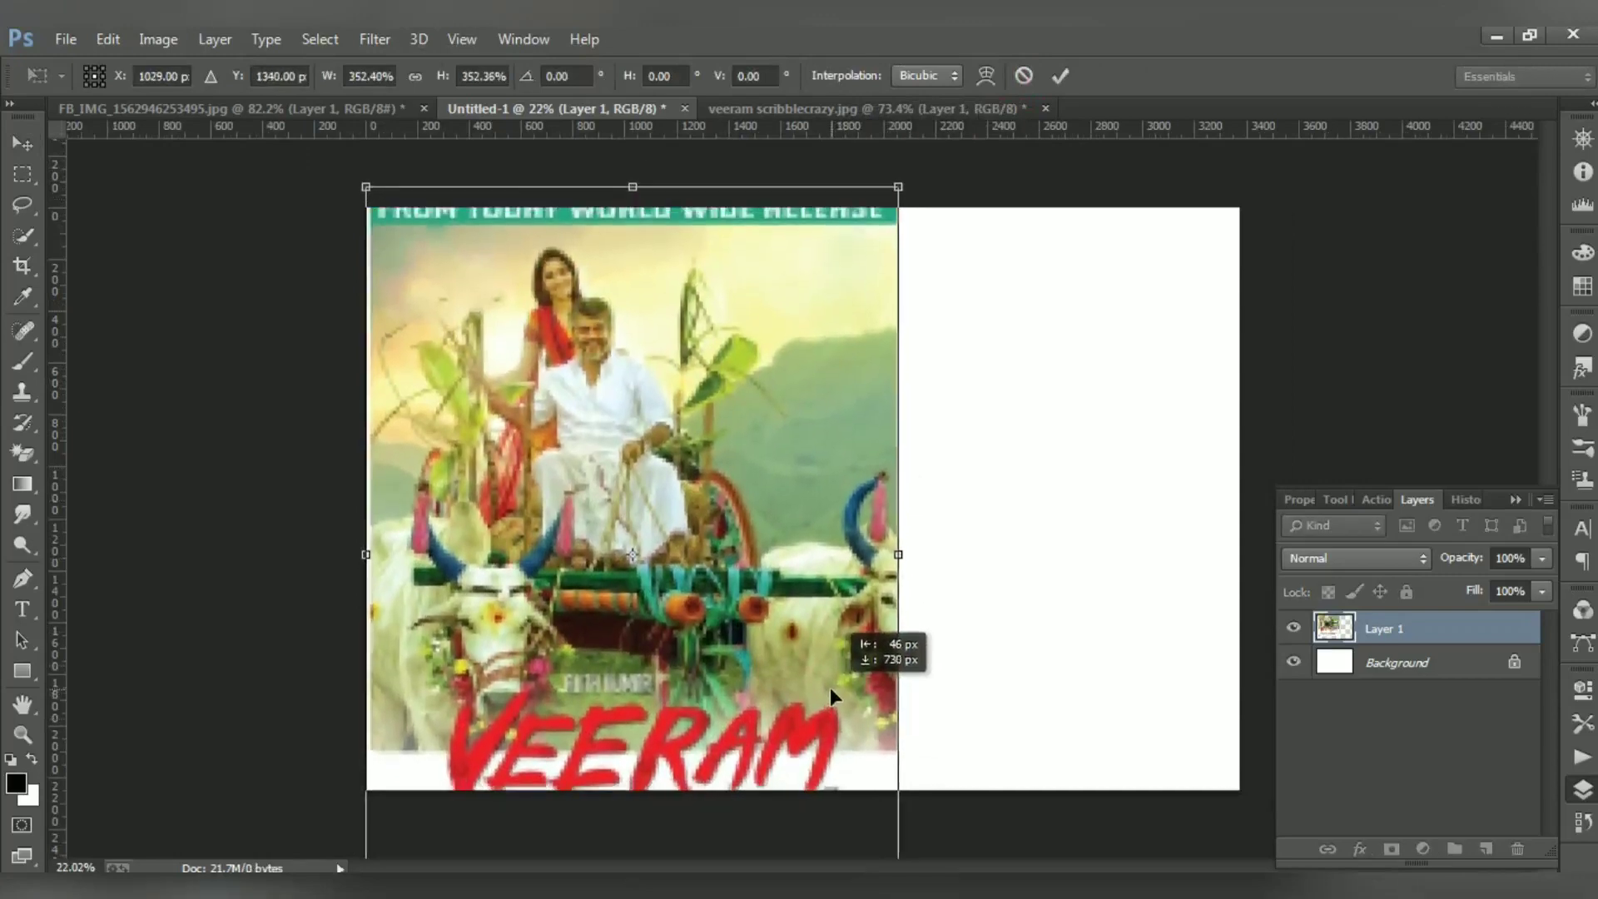
- Enlarge the VEERAM poster on Layer 1 and fit it to the left part of the canvas
key(Return)
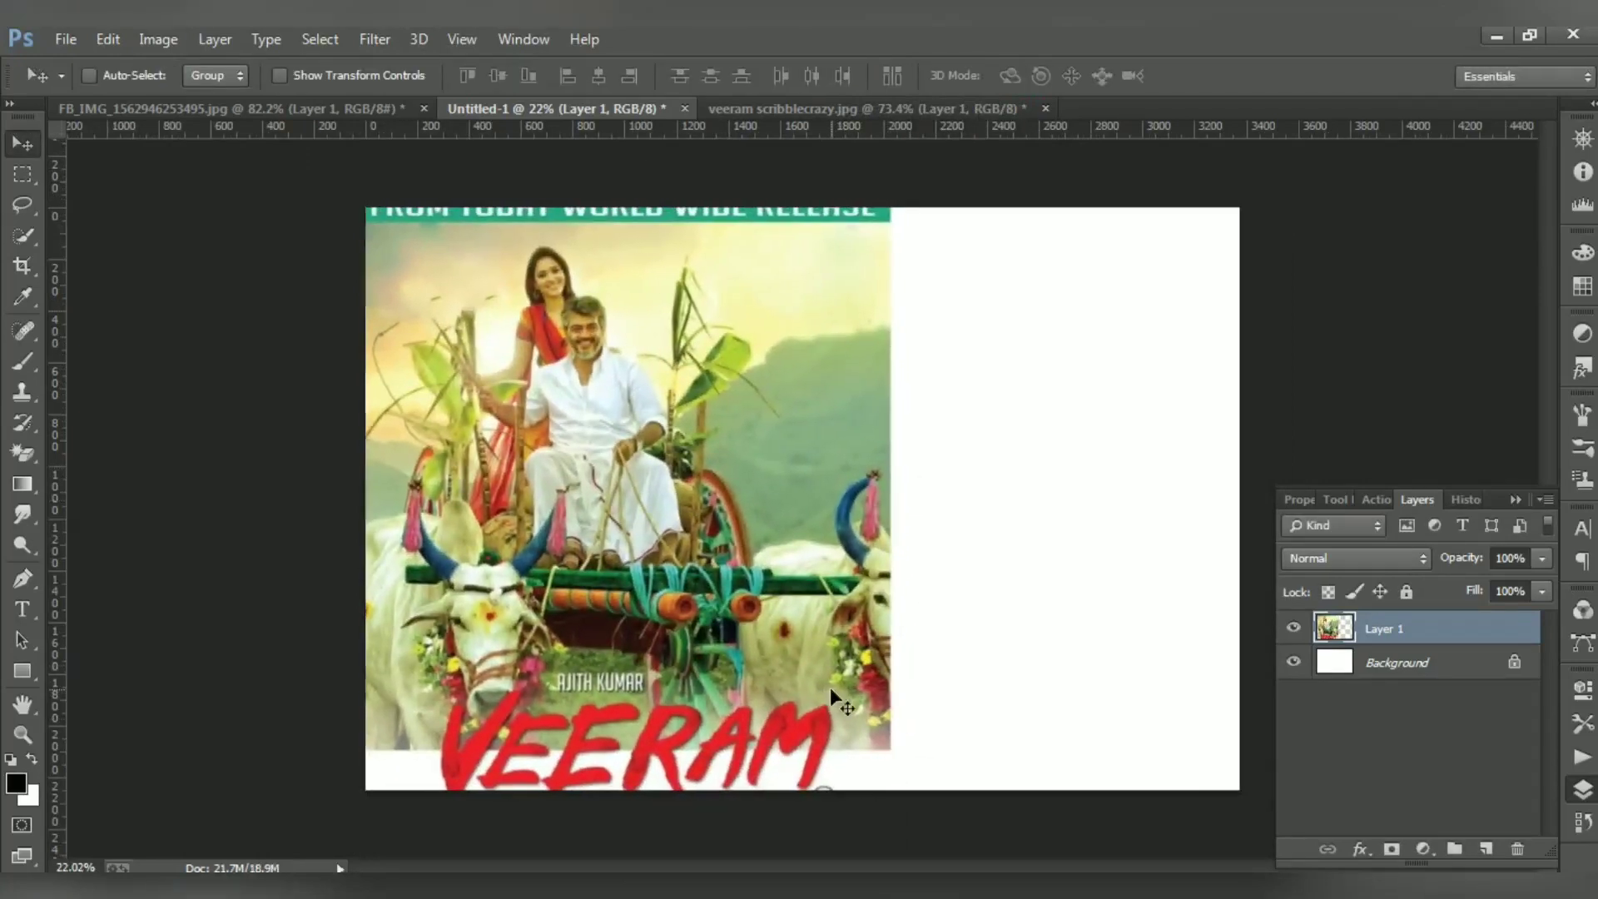
key(ctrl+t)
drag(887, 204, 925, 175)
key(Return)
- Add a layer above the poster and paint sampled white over the poster's bottom and right edges with a 500 px brush
key(i)
click(1157, 552)
click(1486, 848)
key(b)
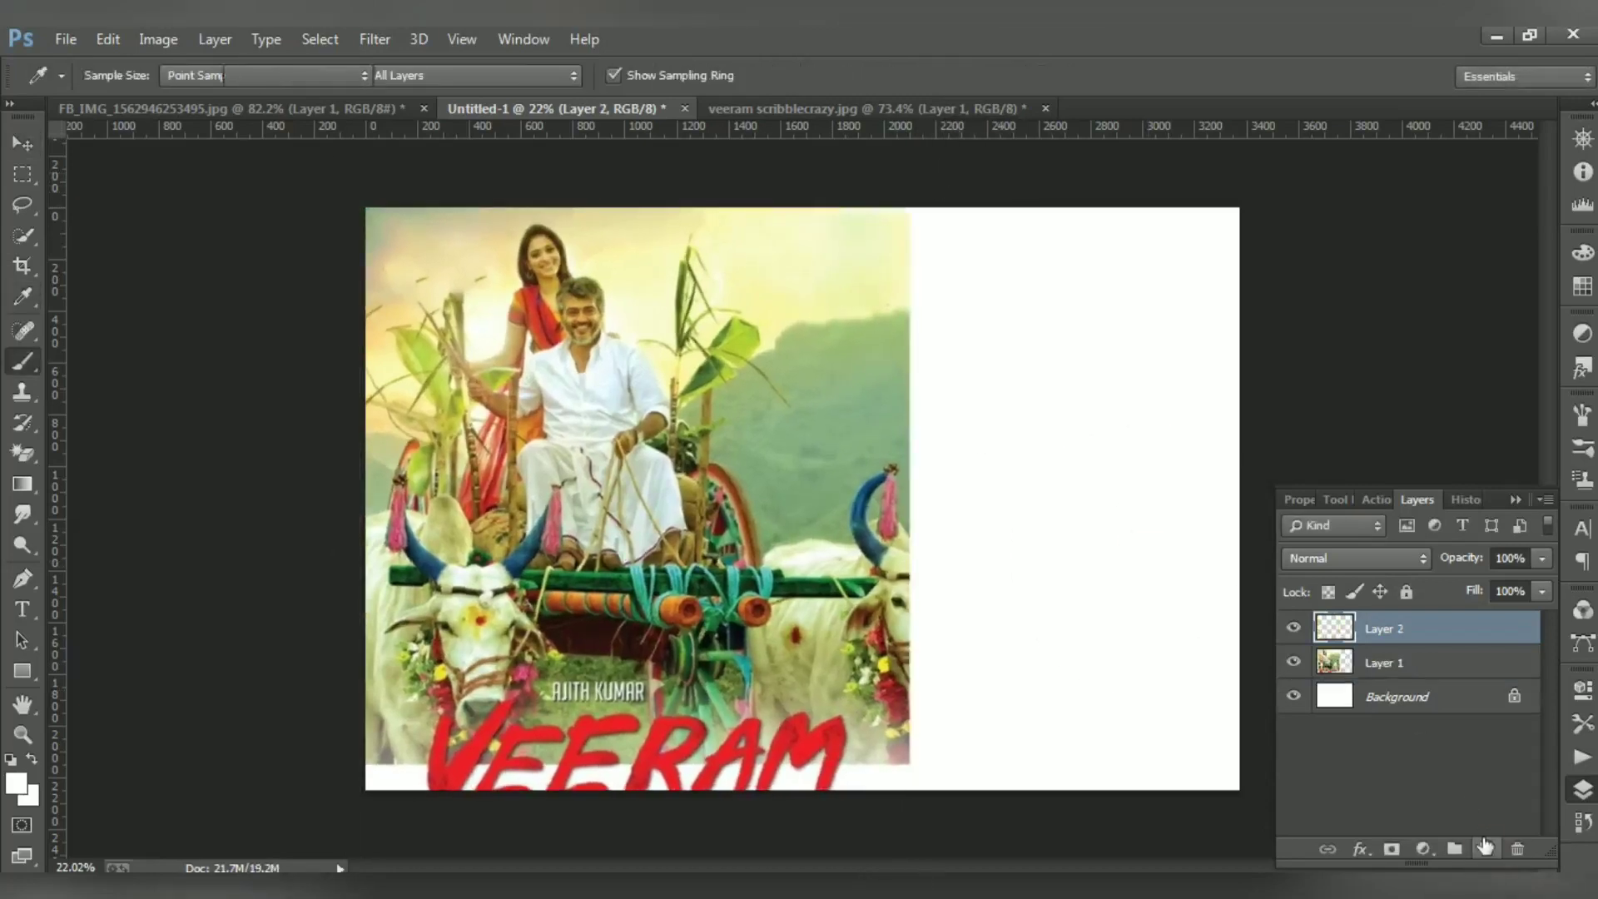
right_click(500, 716)
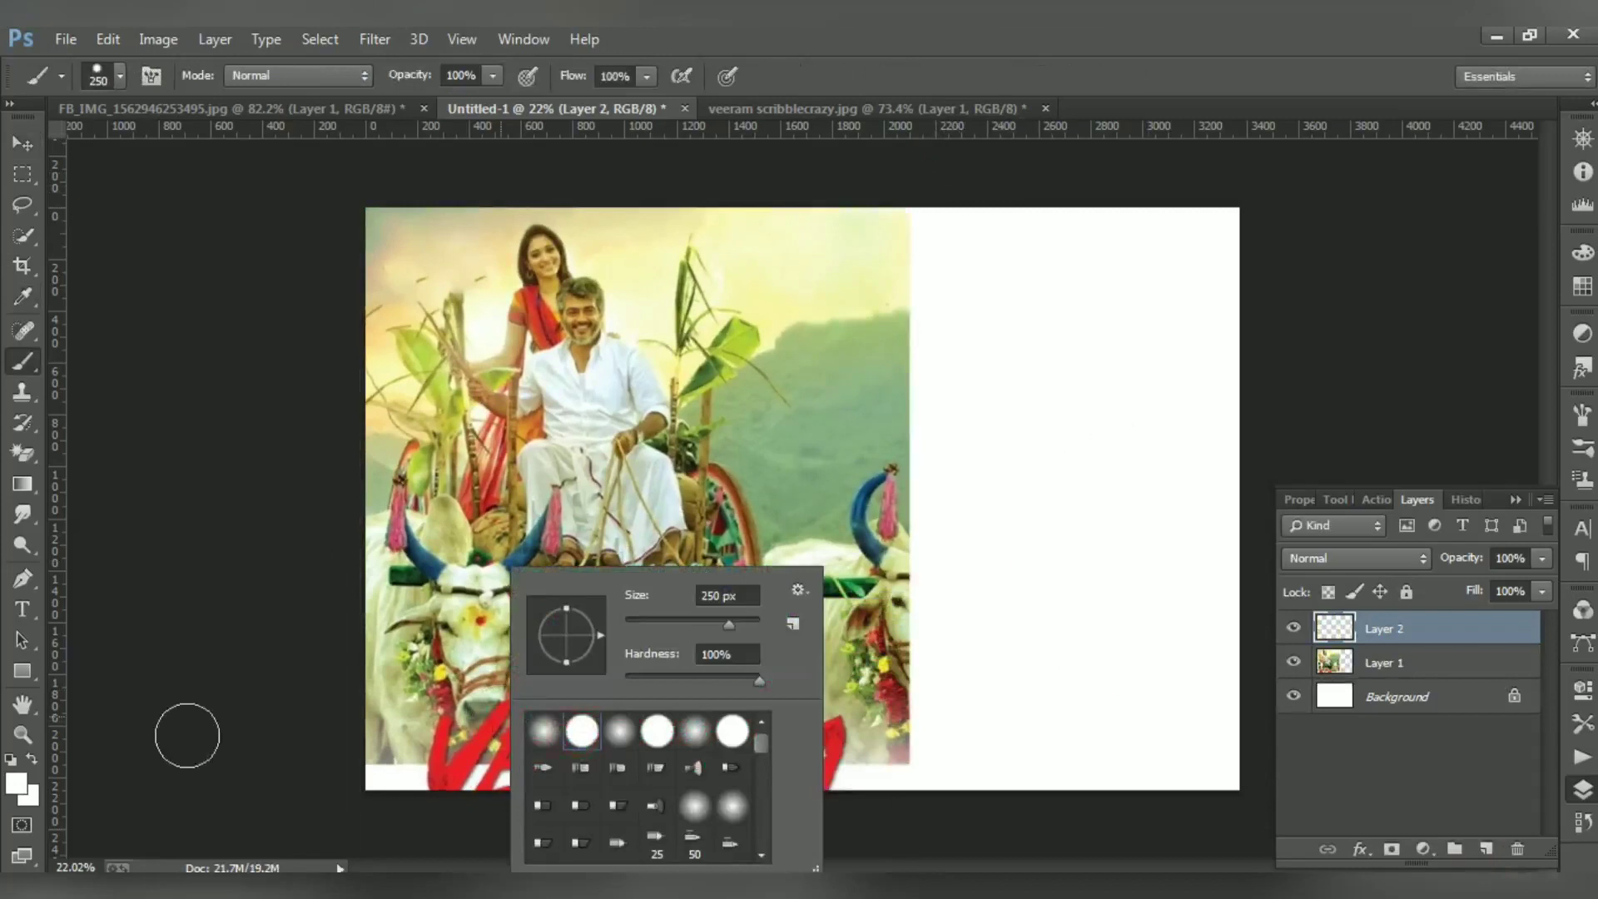
click(187, 734)
key(bracketright)
key(bracketright)
key(bracketright)
drag(371, 772, 903, 742)
drag(618, 732, 459, 749)
mouse_move(920, 660)
mouse_down()
mouse_move(935, 168)
mouse_move(920, 649)
mouse_move(913, 206)
mouse_up()
- Blur the white paint on Layer 2 so the poster's edges fade softly into the background
click(374, 39)
mouse_move(428, 317)
click(891, 492)
drag(1161, 617, 1185, 614)
click(1342, 301)
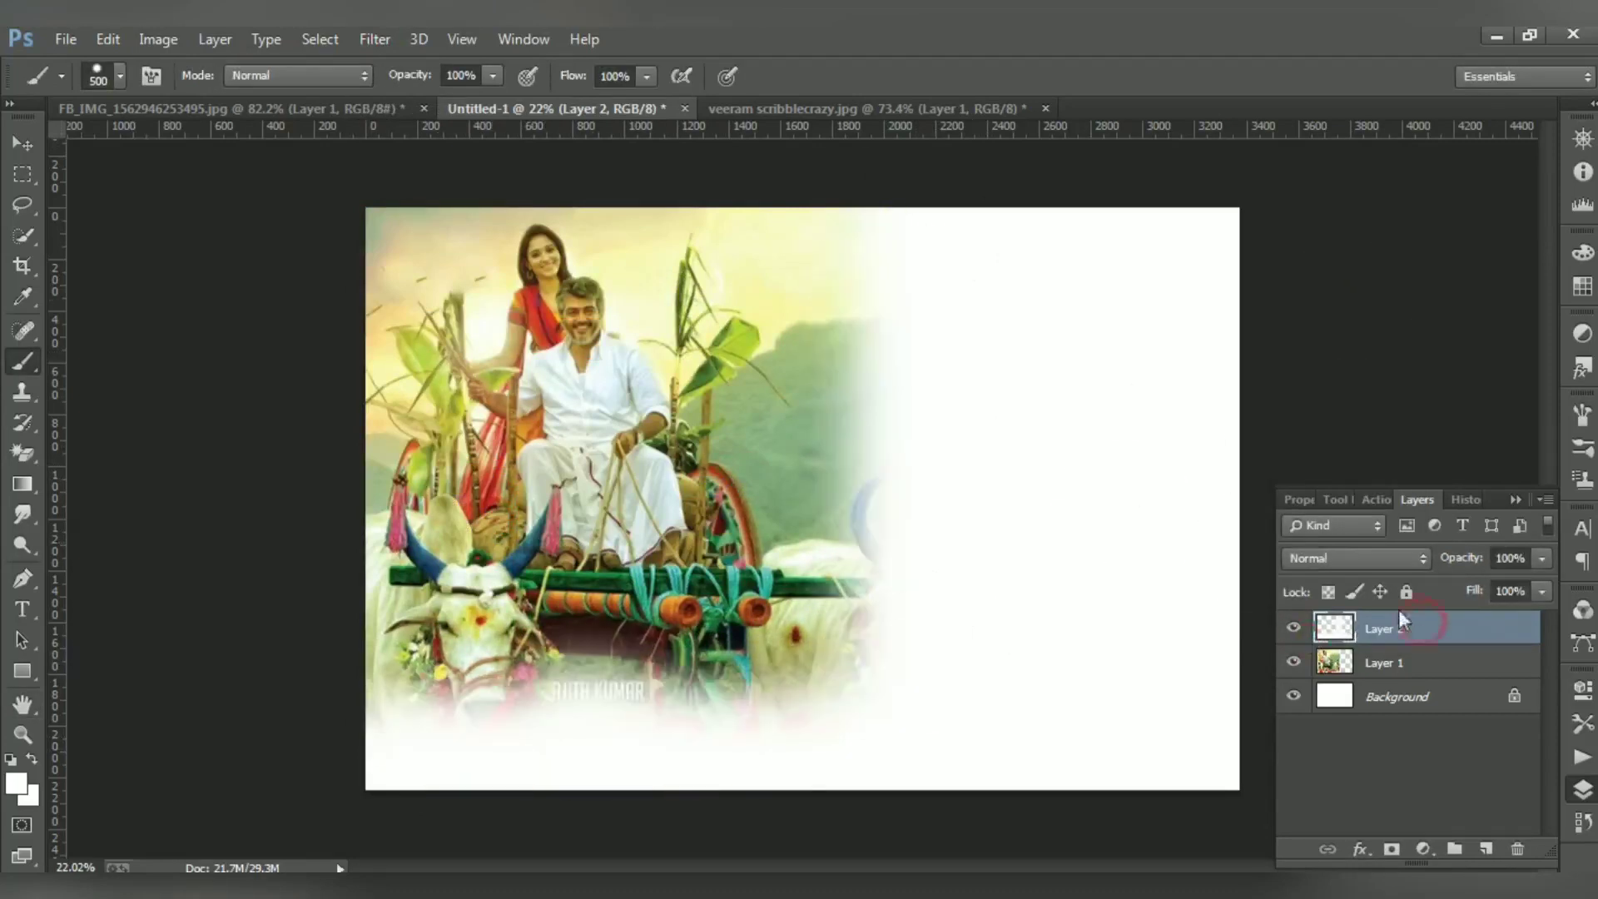
- Lightly erase the white fade over the right-hand bull with an 800 px eraser at 16% opacity, undoing the last stroke
key(w)
right_click(32, 468)
click(116, 443)
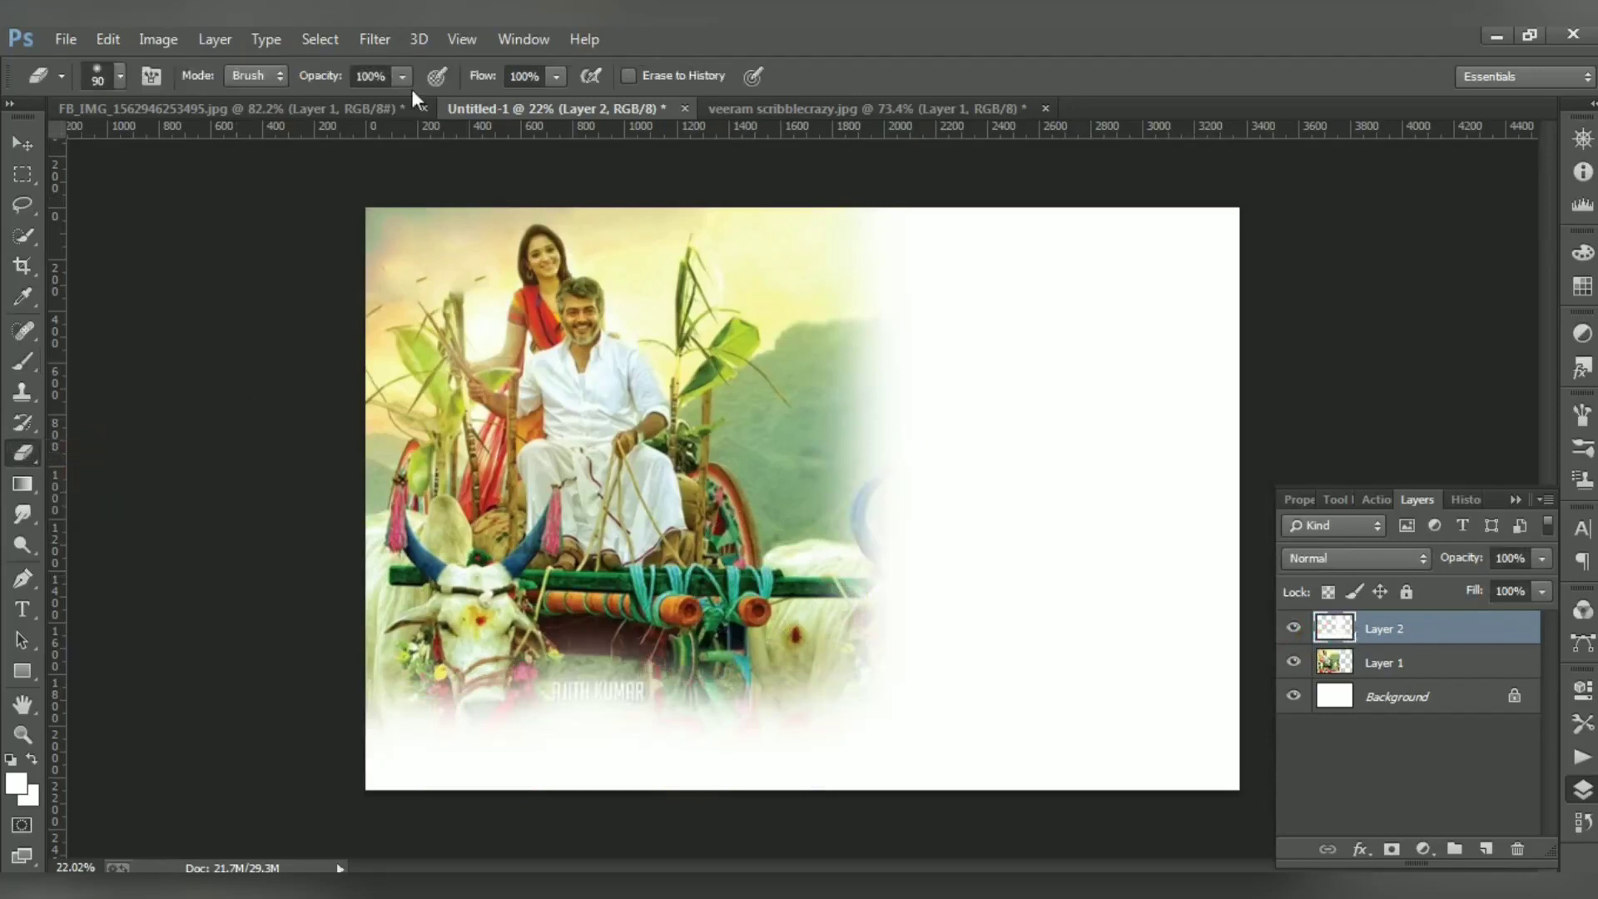
key(bracketleft)
key(bracketleft)
click(830, 589)
click(818, 584)
click(839, 594)
click(839, 570)
drag(826, 550, 779, 484)
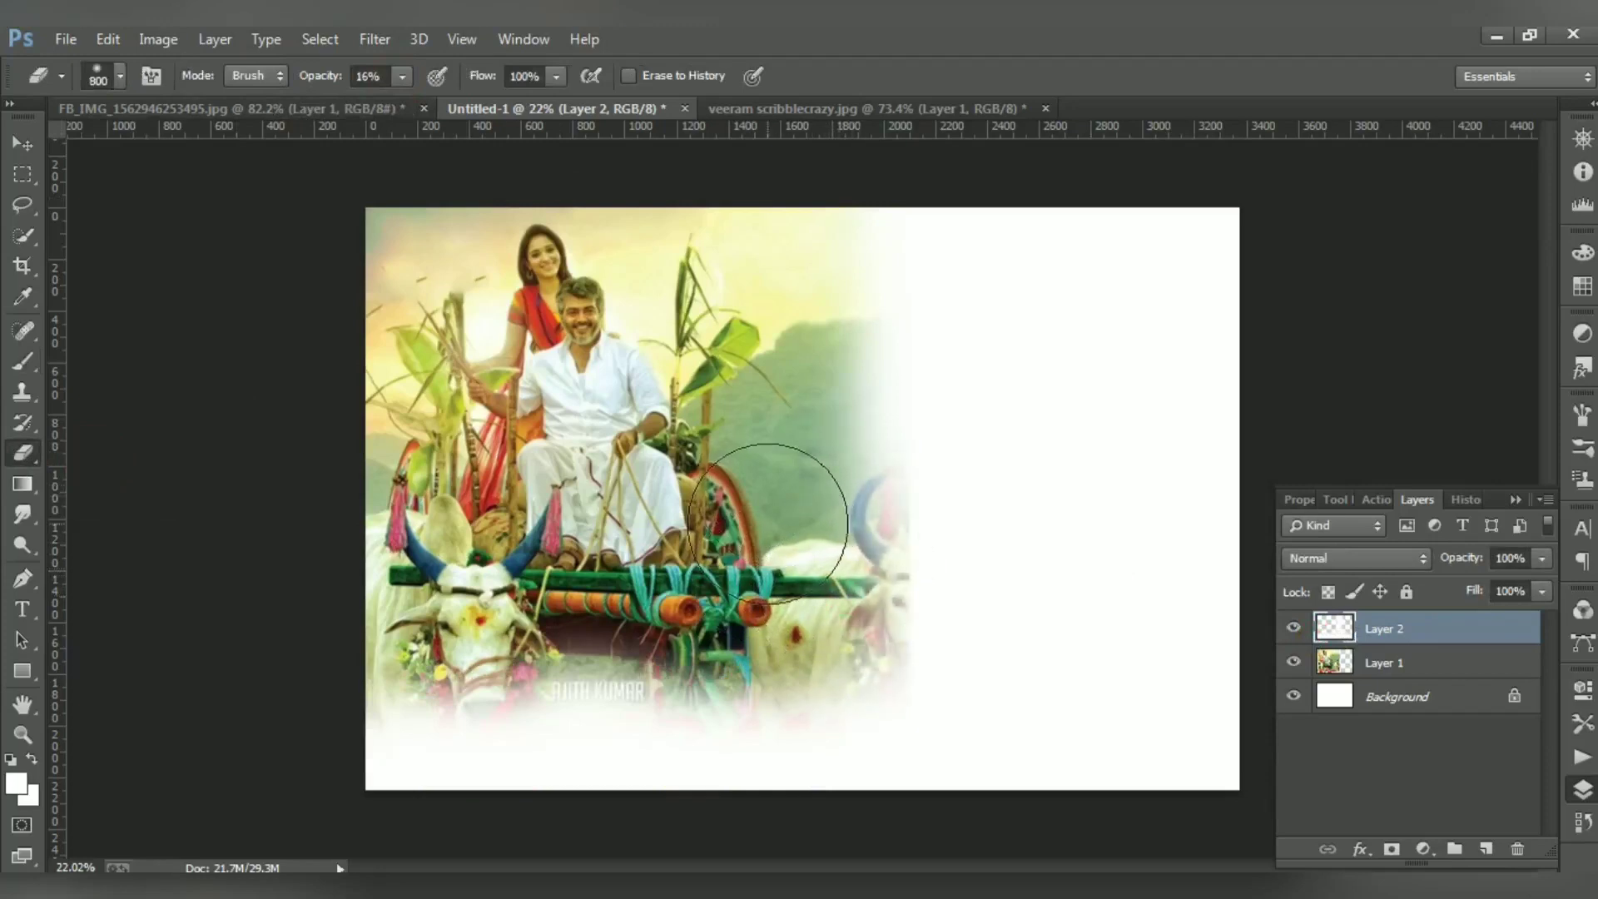
key(ctrl+z)
key(ctrl+z)
key(ctrl+z)
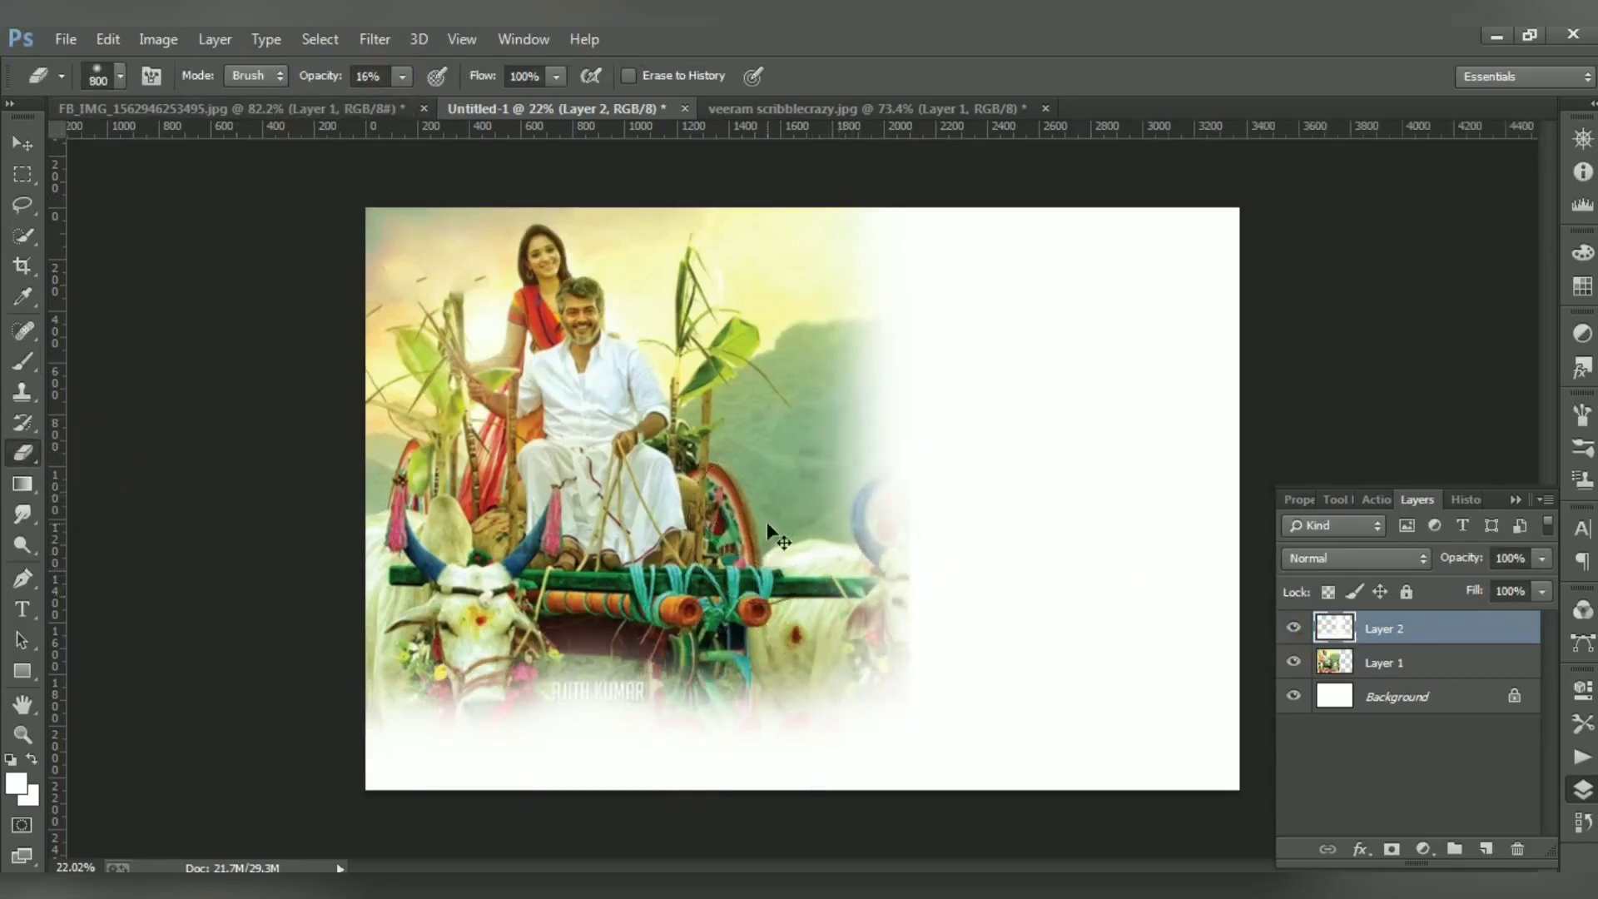
- Remove the small text above the VEERAM title on Layer 1 with the Spot Healing Brush, hiding Layer 2 during the retouch
click(23, 145)
click(1293, 628)
key(j)
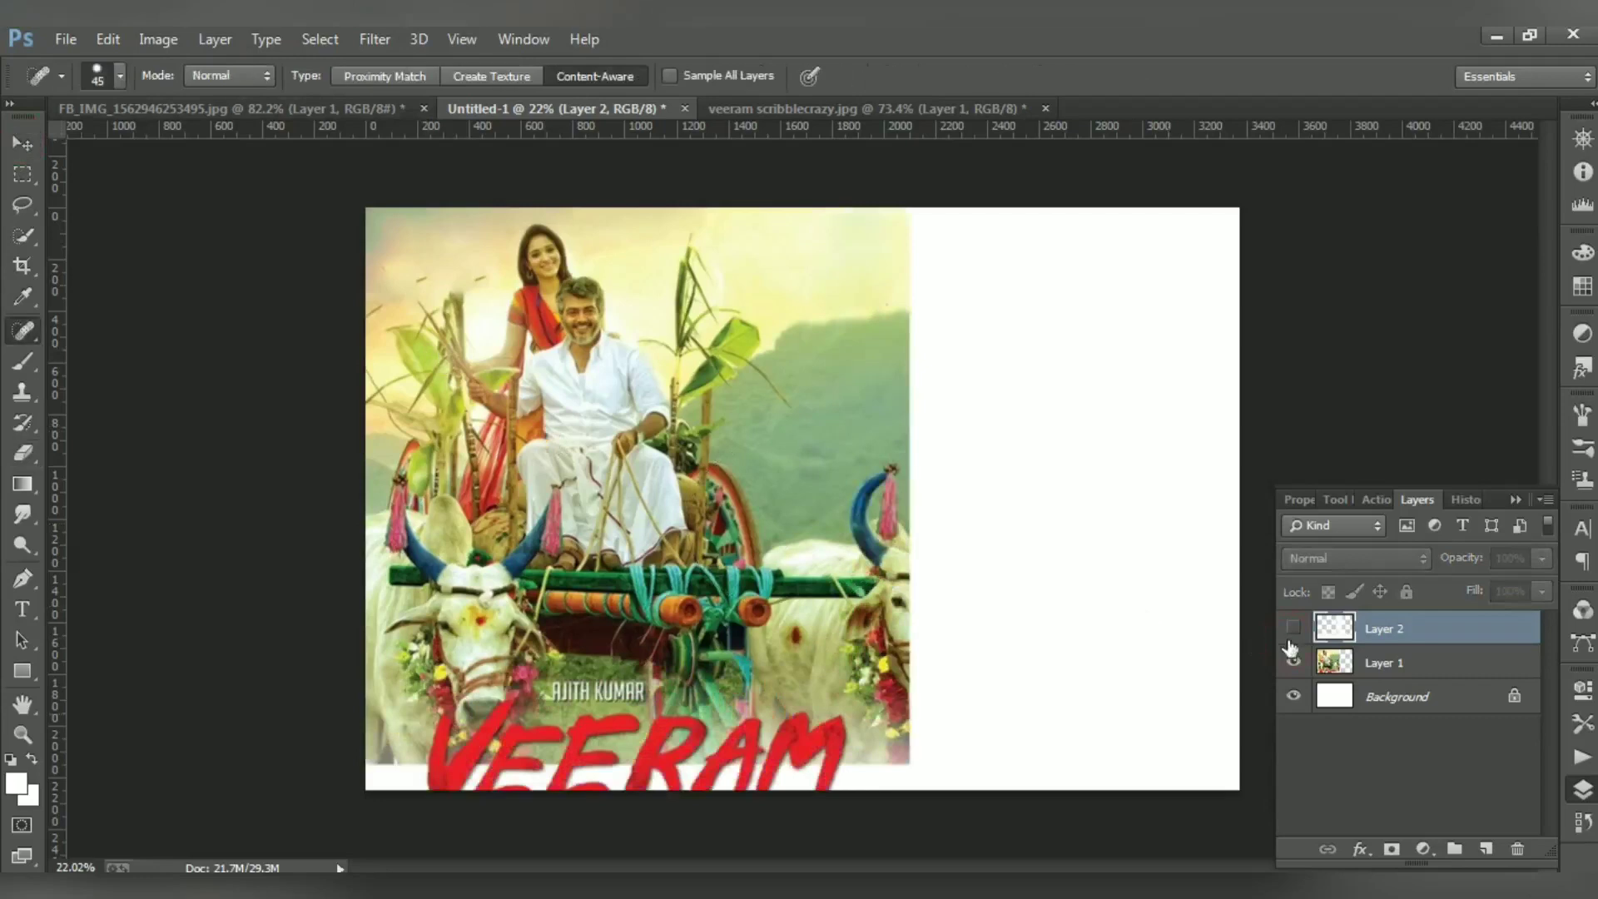
click(1434, 670)
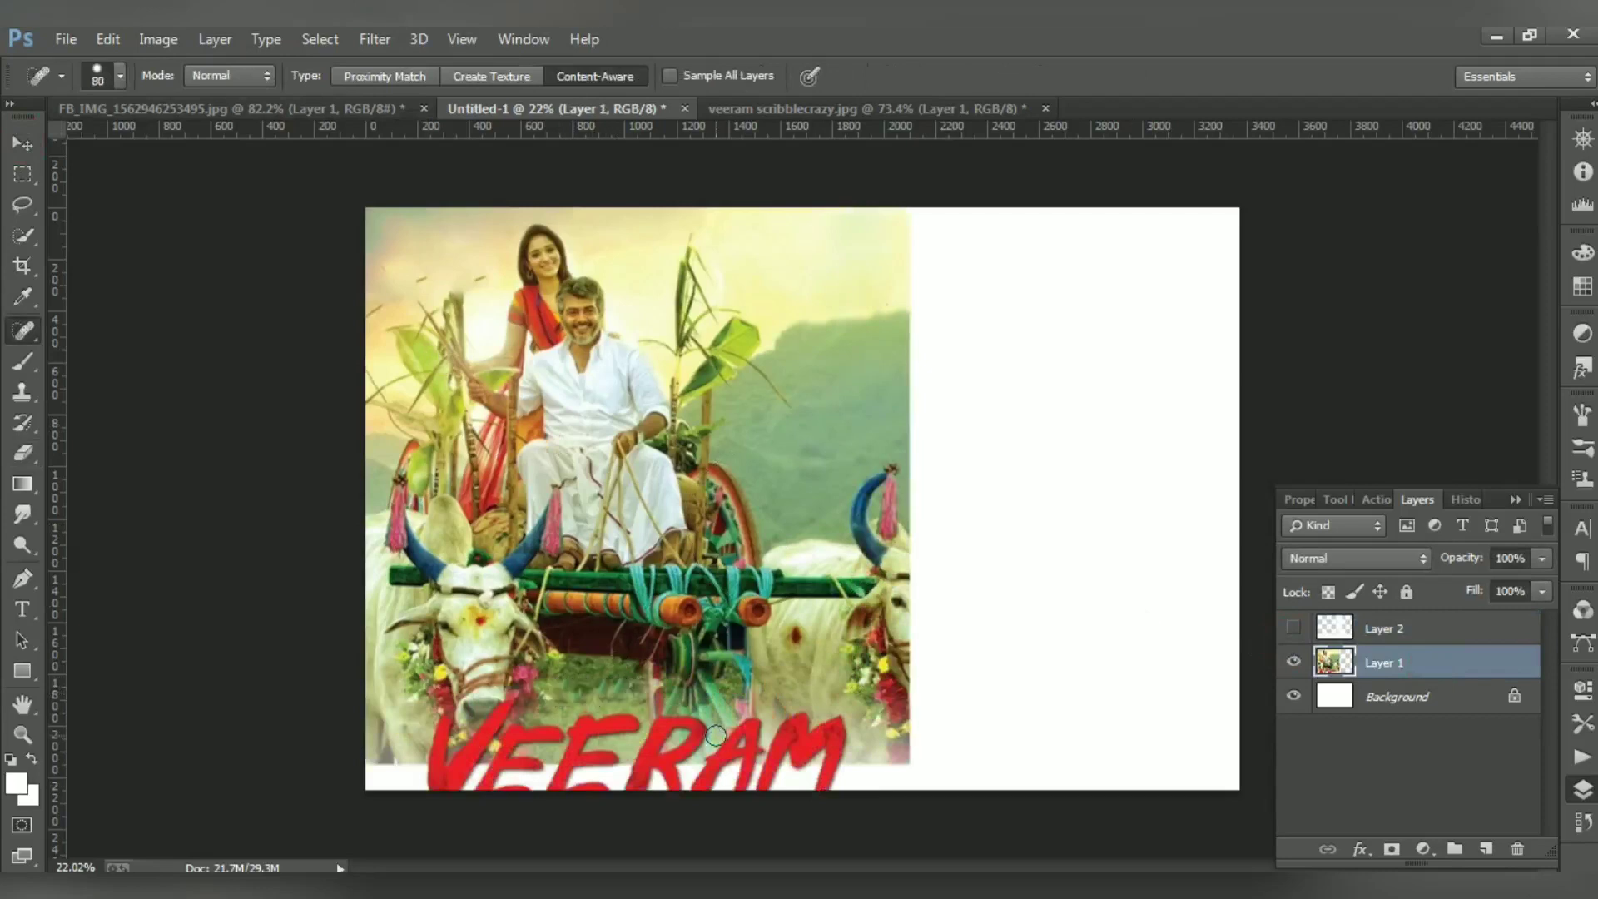
click(1292, 629)
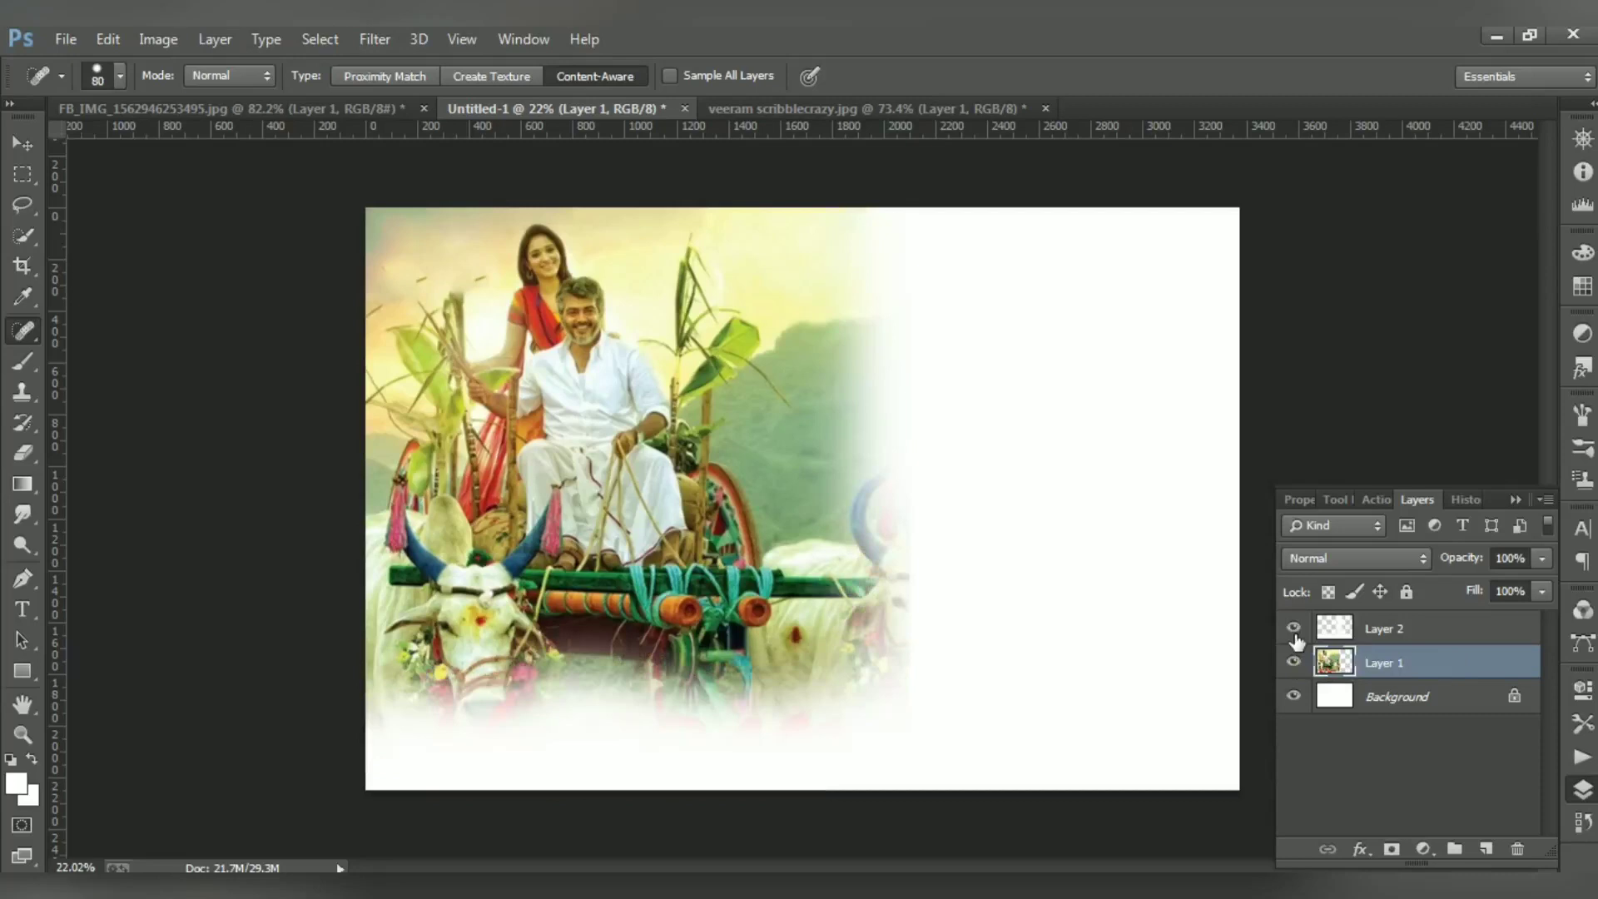
- Remove the woman's head on Layer 1 by painting over it with the 80 px Spot Healing Brush
key(ctrl+plus)
key(ctrl+plus)
key(ctrl+plus)
key(ctrl+plus)
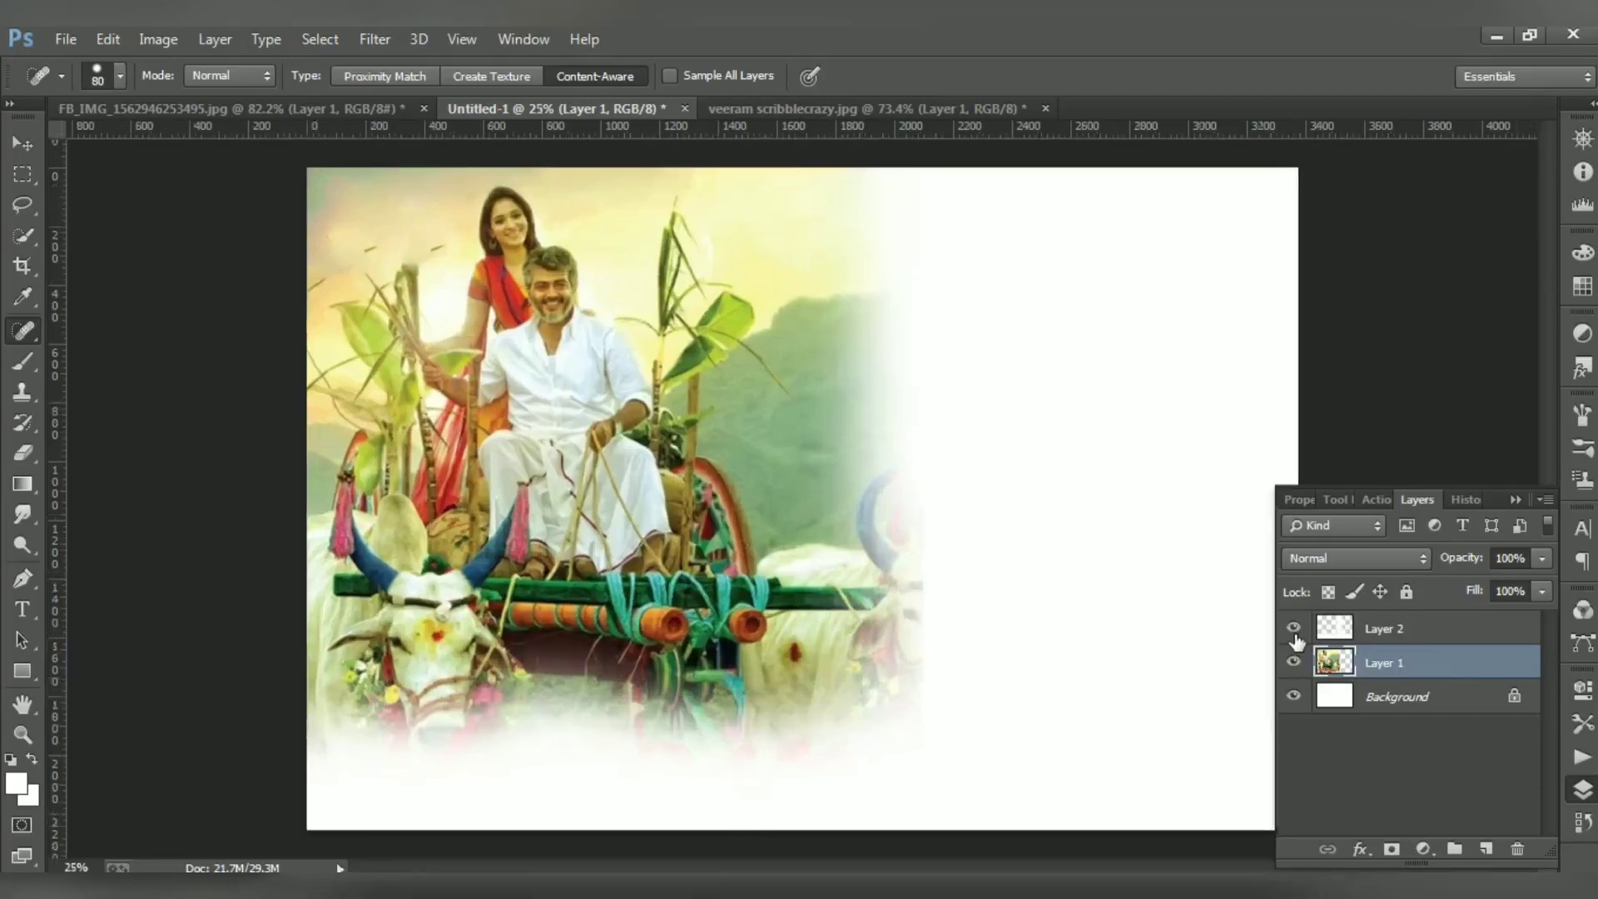
drag(224, 200, 804, 791)
key(ctrl+plus)
mouse_move(449, 179)
mouse_down()
mouse_move(657, 627)
mouse_move(605, 342)
mouse_up()
mouse_move(577, 384)
mouse_down()
mouse_move(600, 352)
mouse_move(715, 390)
mouse_move(540, 438)
mouse_move(687, 357)
mouse_move(548, 538)
mouse_move(714, 408)
mouse_up()
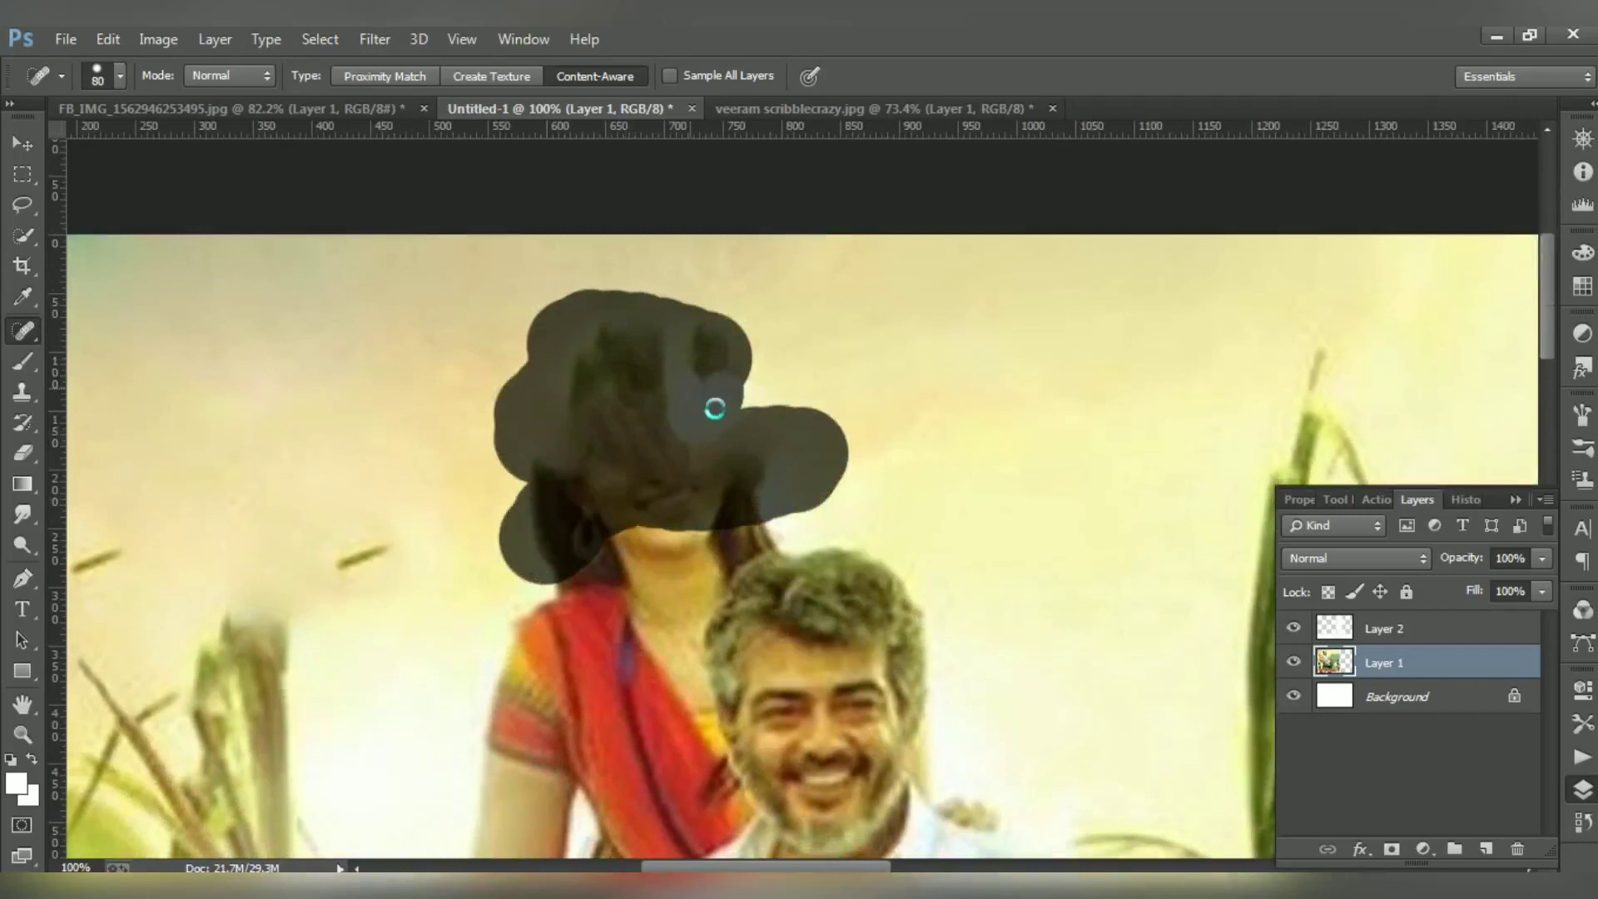
- Sample the nearby sky colour and paint it over the remains of the woman's head with a resized brush
key(i)
click(521, 417)
key(b)
right_click(520, 417)
click(560, 581)
click(479, 530)
key(bracketleft)
key(bracketleft)
key(bracketleft)
key(bracketleft)
key(bracketleft)
key(bracketright)
mouse_move(479, 530)
mouse_down()
mouse_move(737, 410)
mouse_move(660, 423)
mouse_move(656, 460)
mouse_move(613, 267)
mouse_up()
- Trace a Pen path around the man's head, shoulders and outstretched hand where he overlaps the woman
key(p)
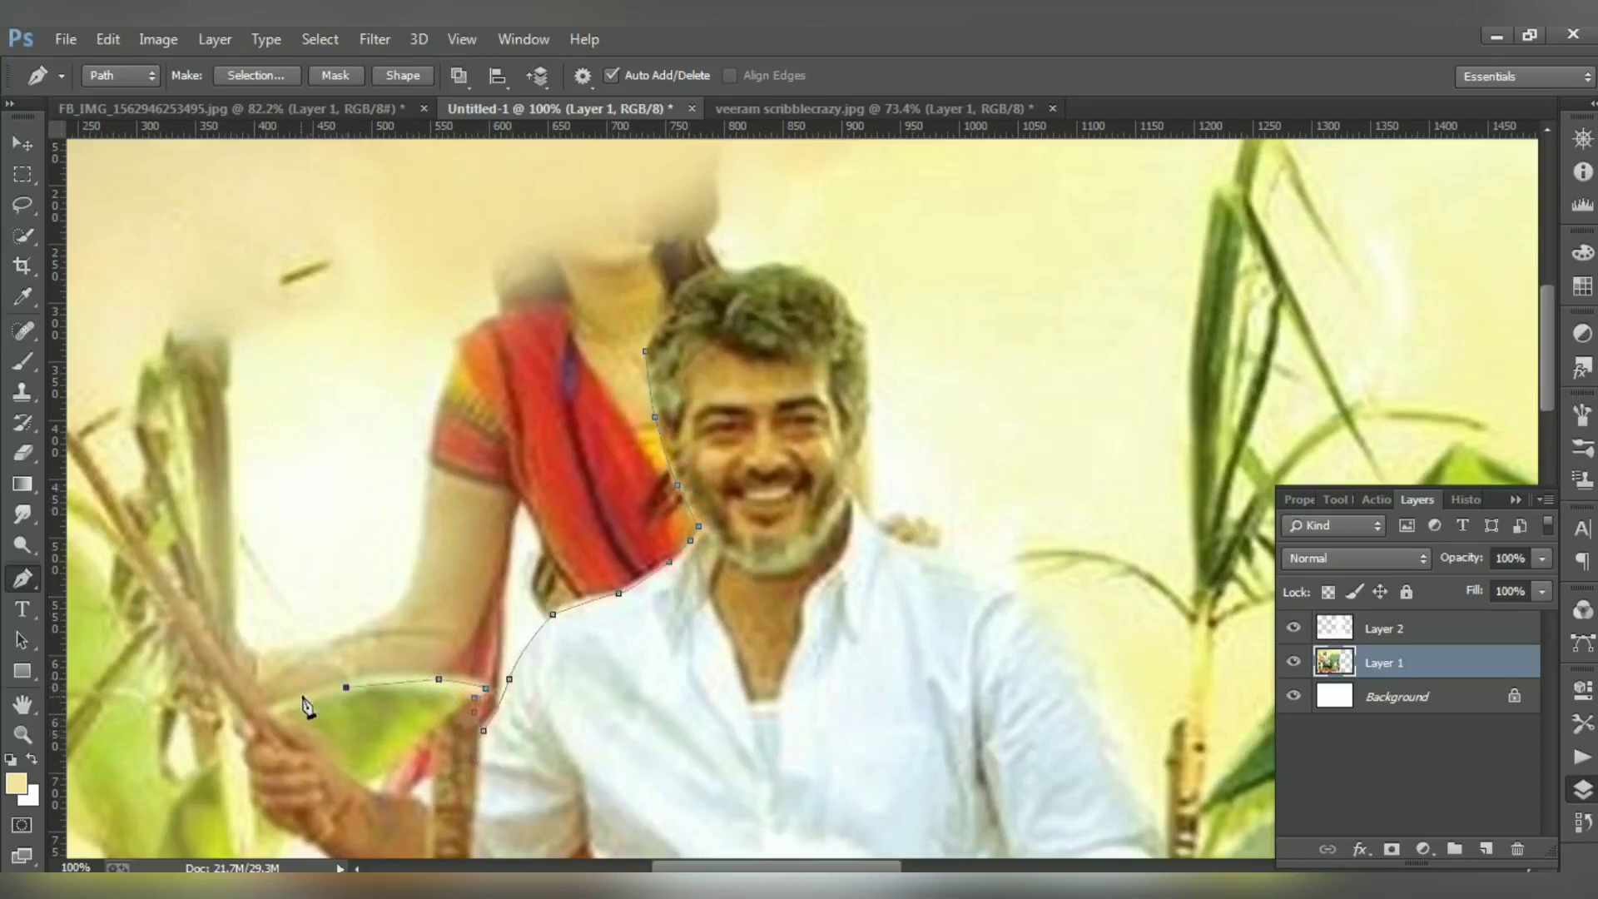
click(694, 808)
click(906, 726)
drag(935, 607, 944, 536)
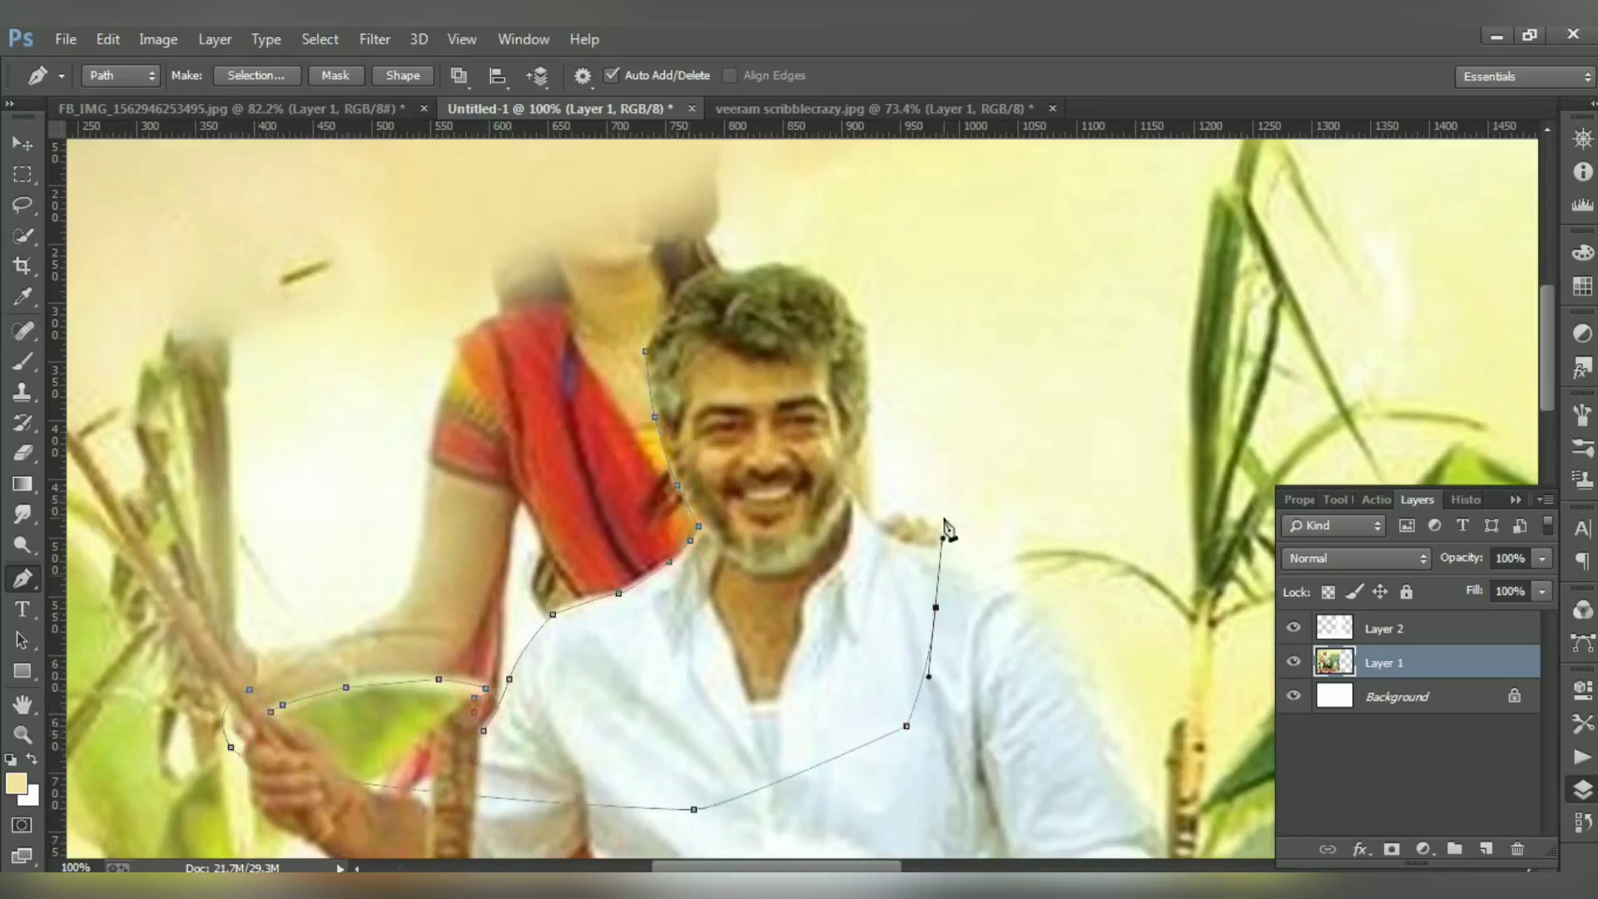
drag(882, 380, 870, 340)
drag(855, 272, 844, 258)
drag(811, 257, 780, 253)
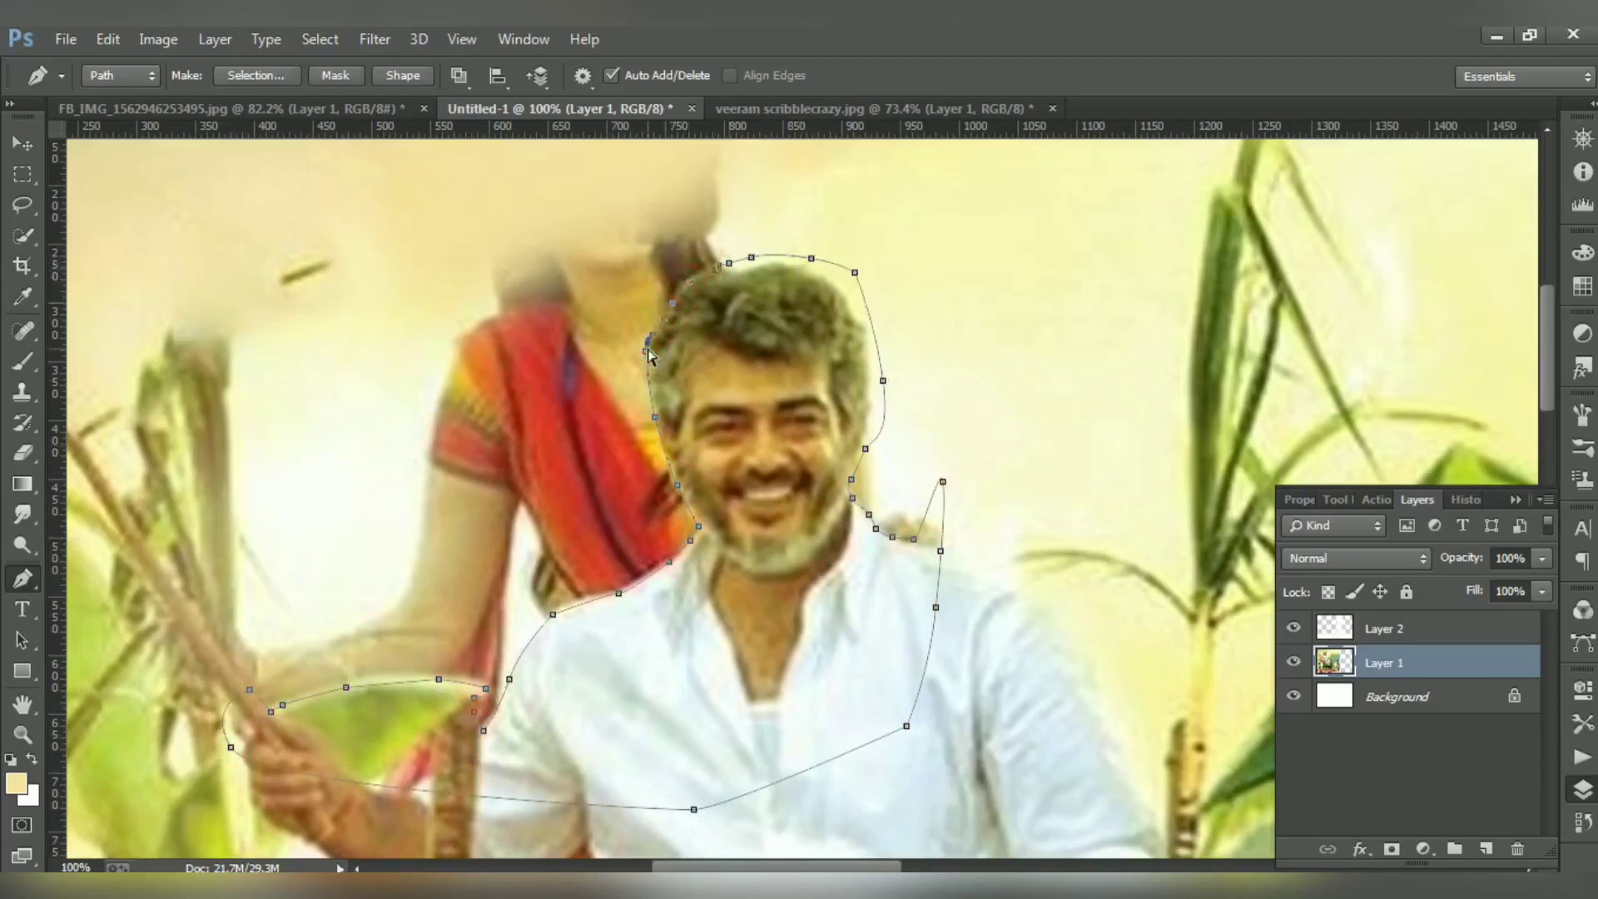
- Turn the path into a selection, copy the man to a new layer and add an empty layer directly above Layer 1
key(ctrl+Return)
key(ctrl+j)
click(1461, 697)
key(ctrl+shift+alt+n)
- Paint the sky colour over the woman's upper body on Layer 4 with a soft 600 px brush
key(b)
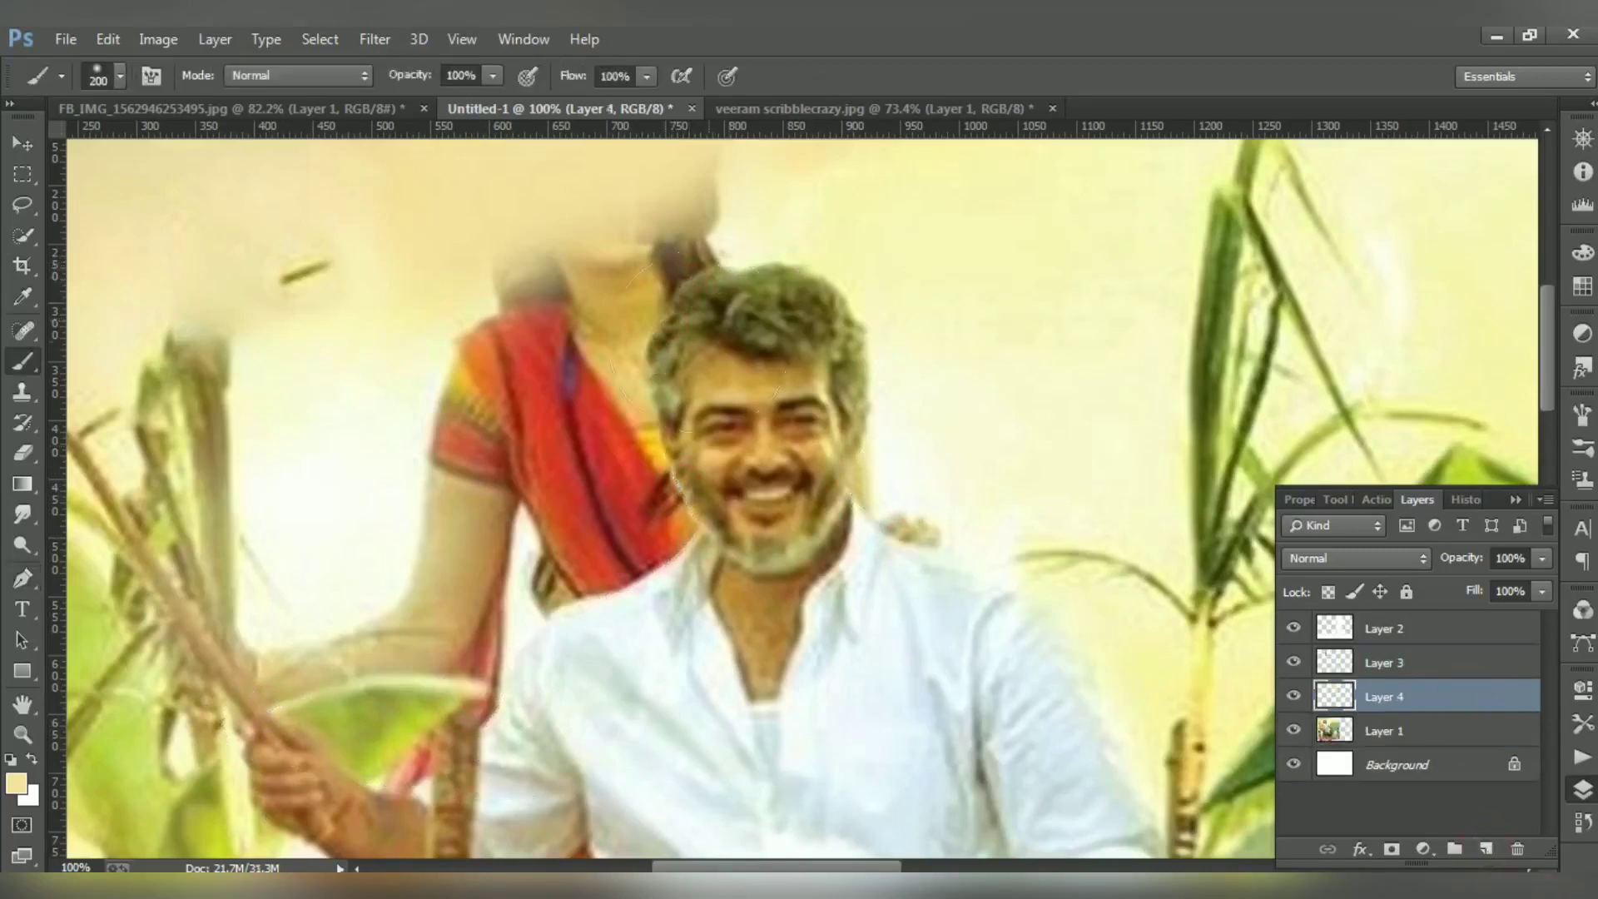
key(bracketright)
key(bracketright)
key(bracketright)
key(bracketright)
key(bracketright)
key(bracketright)
key(bracketright)
key(bracketleft)
key(bracketleft)
key(bracketleft)
key(bracketleft)
click(590, 324)
key(ctrl+0)
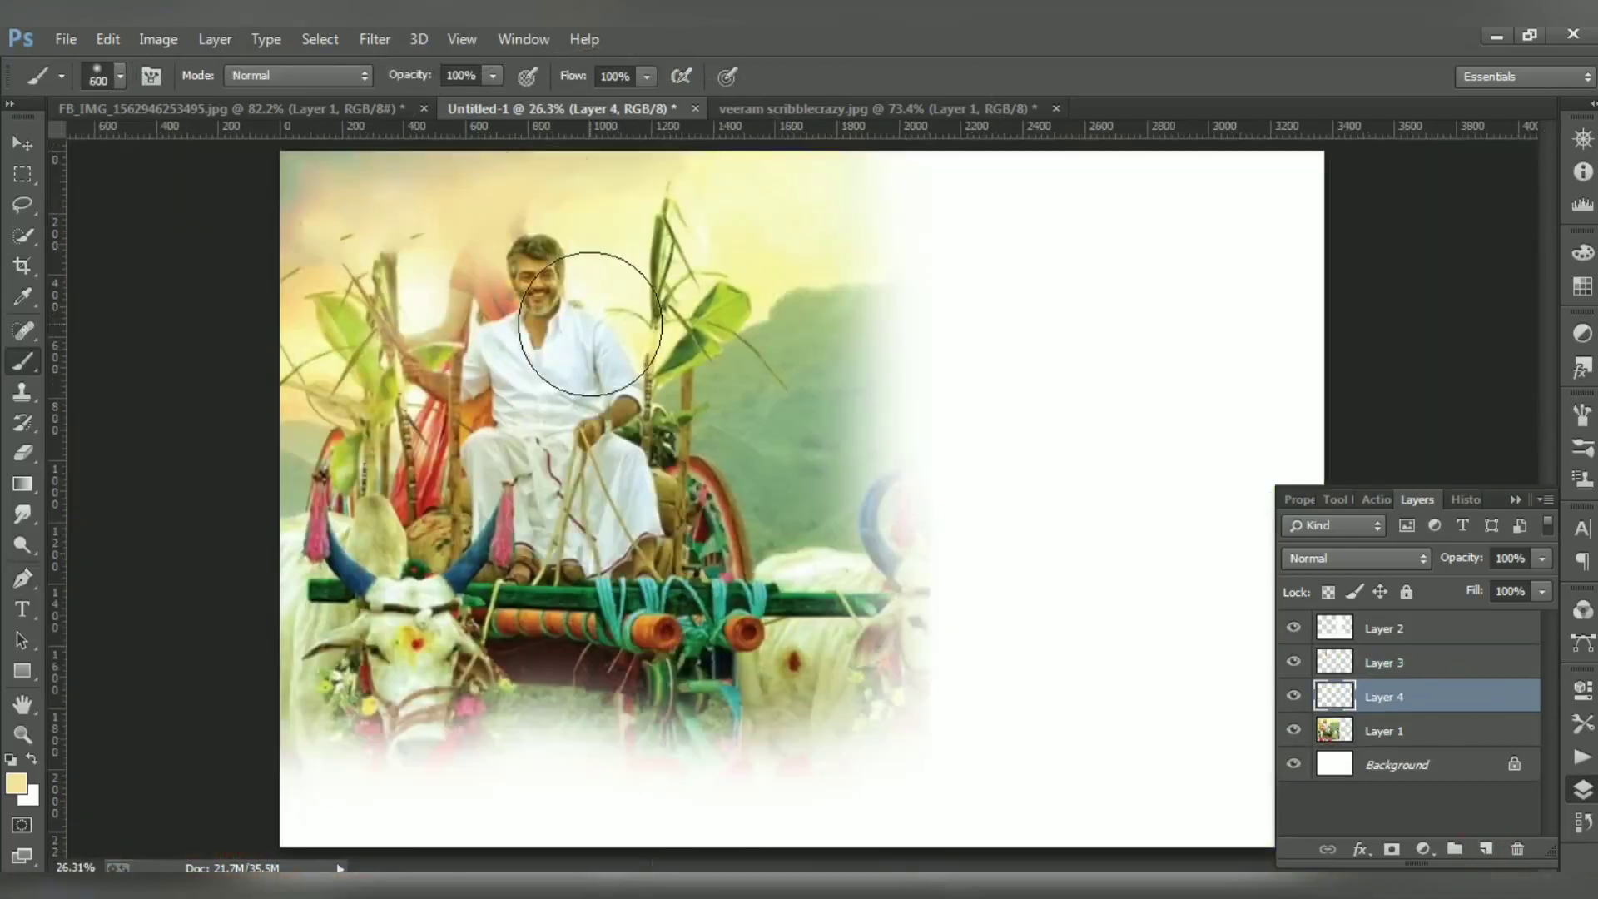
- Blend sampled sky tones around the man's head and over the rest of the woman on Layer 4
alt+click(435, 296)
mouse_move(433, 297)
mouse_down()
mouse_move(484, 265)
mouse_move(589, 269)
mouse_move(459, 310)
mouse_up()
alt+click(561, 199)
drag(579, 200, 467, 239)
alt+click(691, 230)
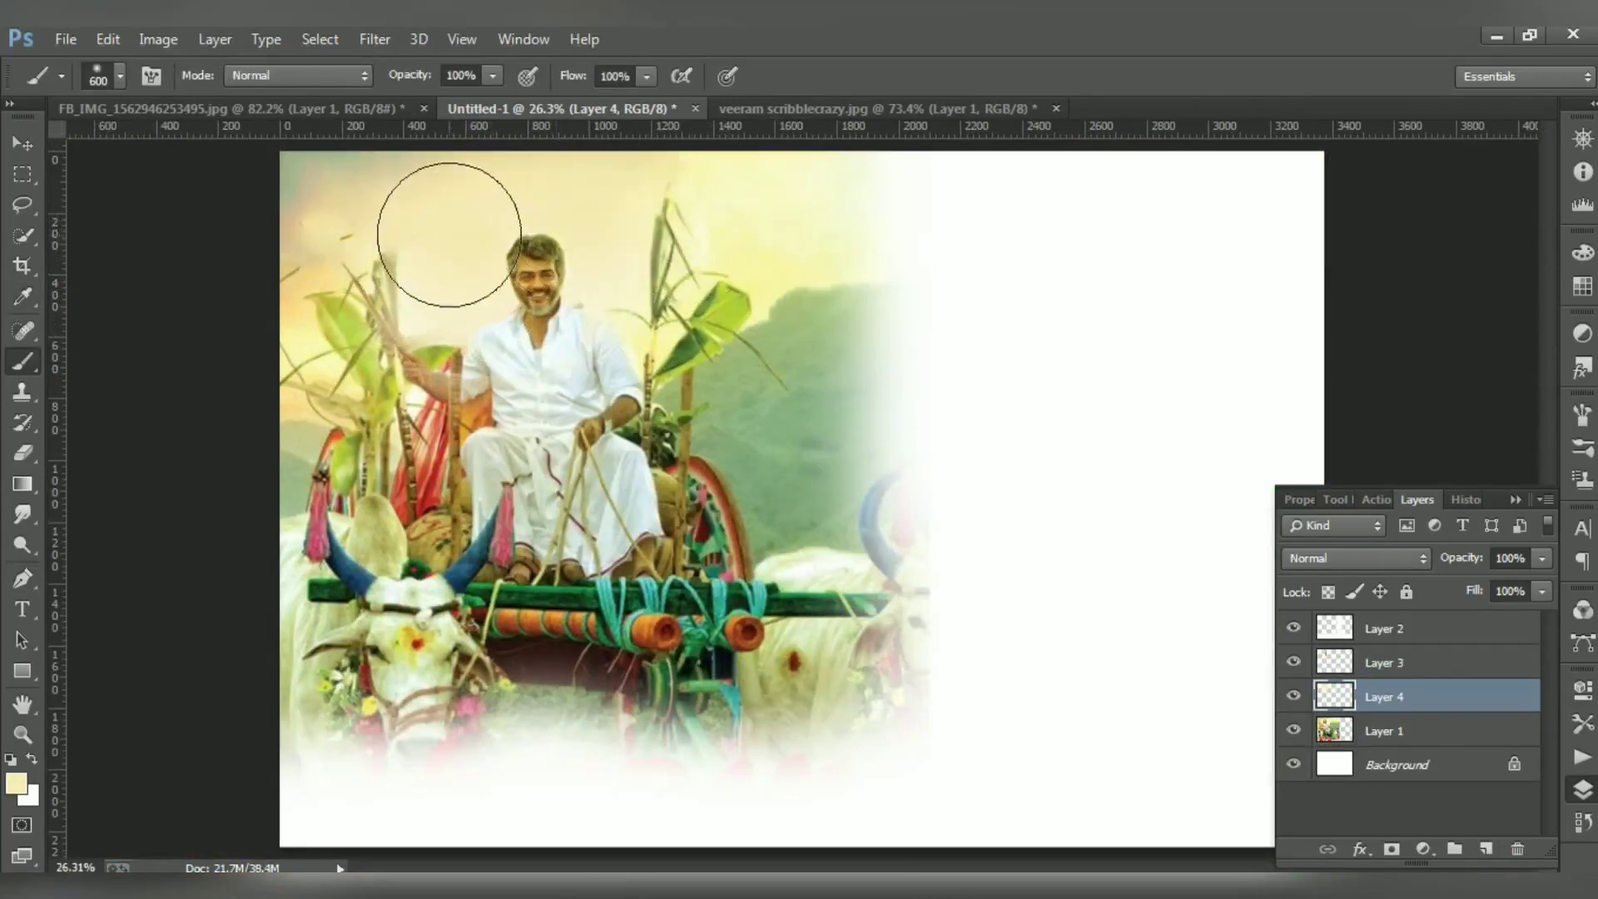
key(ctrl+z)
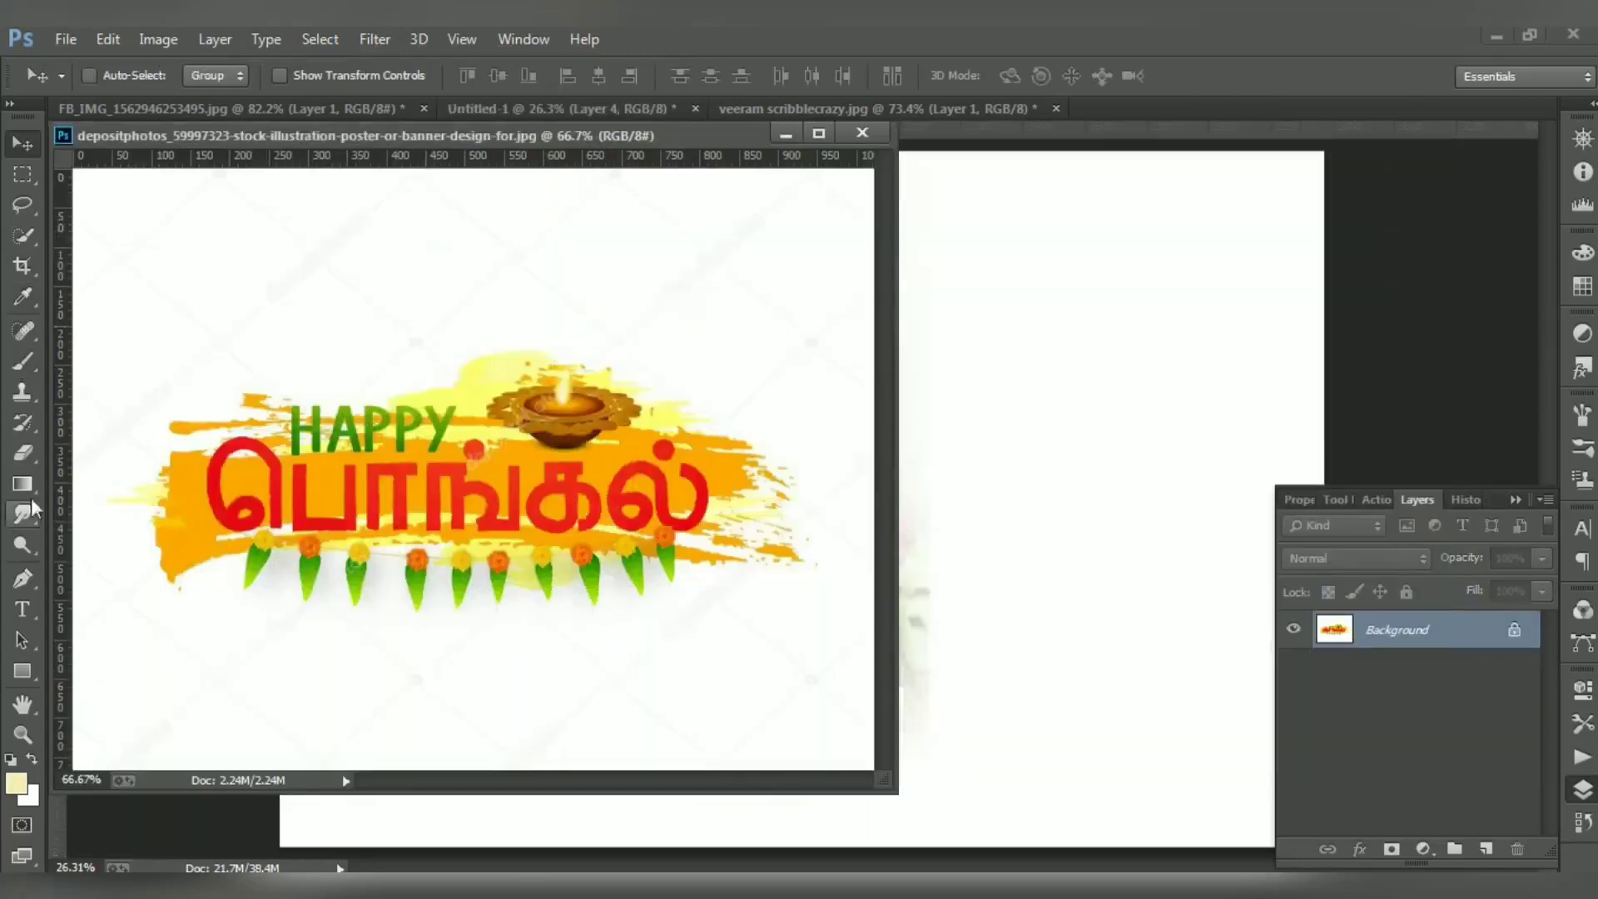
- Close the Happy Pongal illustration and browse the folders on Local Disk (E:) for an image to open
click(860, 134)
key(ctrl+o)
click(125, 530)
scroll(881, 529, down, 1)
click(881, 529)
scroll(881, 529, down, 1)
click(881, 529)
click(689, 231)
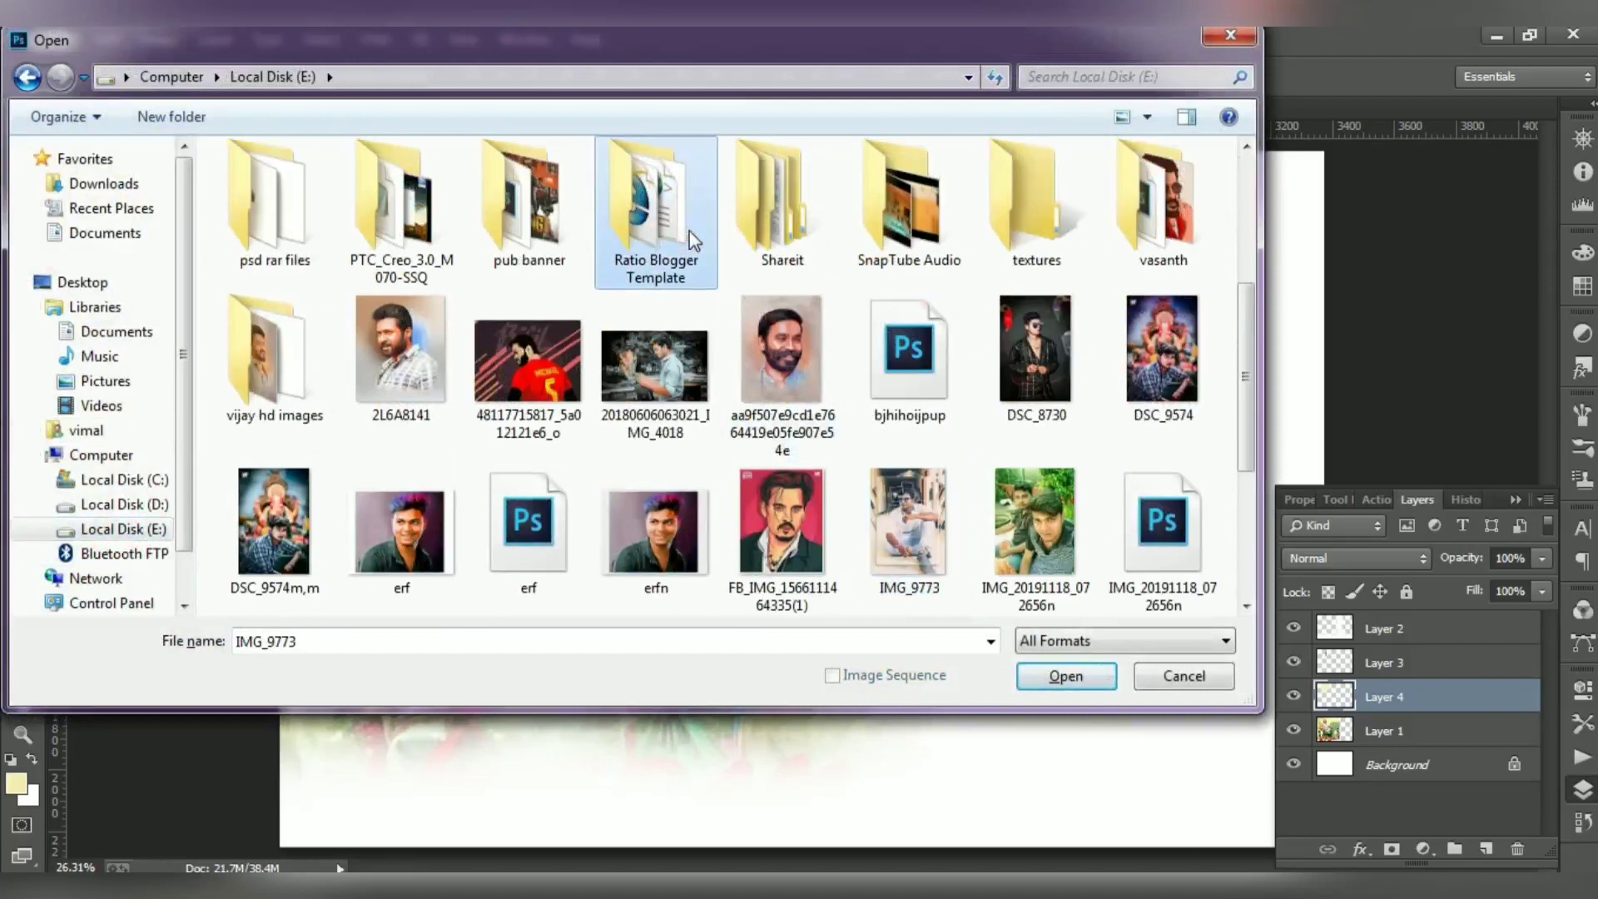
scroll(689, 232, up, 1)
click(689, 231)
click(772, 373)
scroll(773, 375, up, 1)
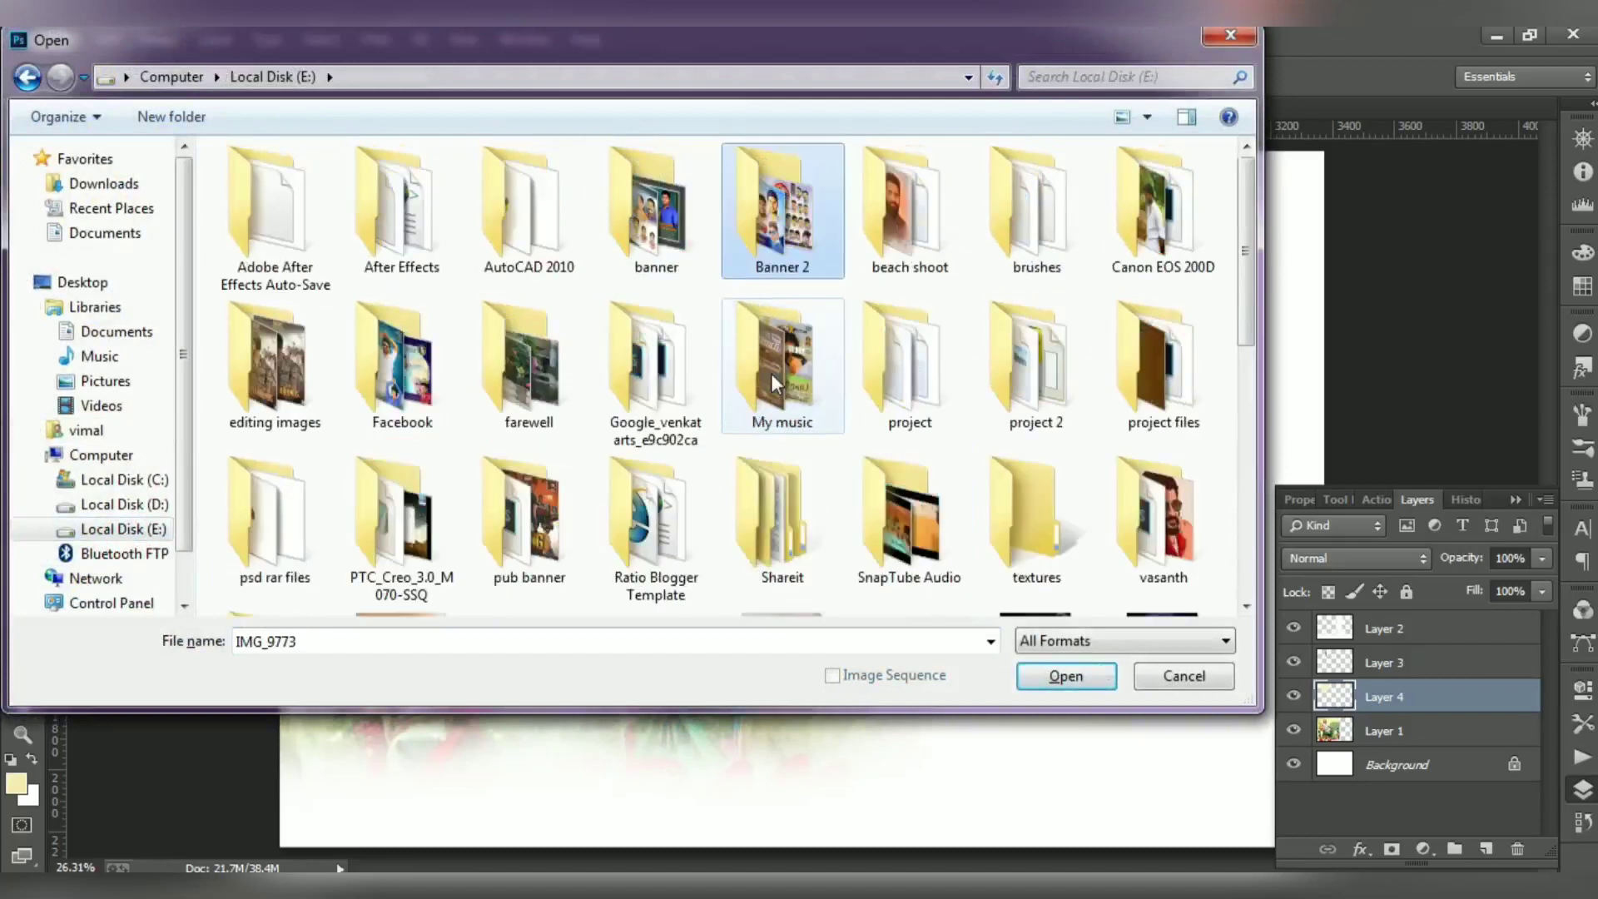
- Browse to the 500 PRO BACKGROUNDS folder under png, Shareit, Document on Local Disk (D:) for opening an image
click(172, 78)
double_click(635, 218)
scroll(660, 553, down, 3)
click(657, 490)
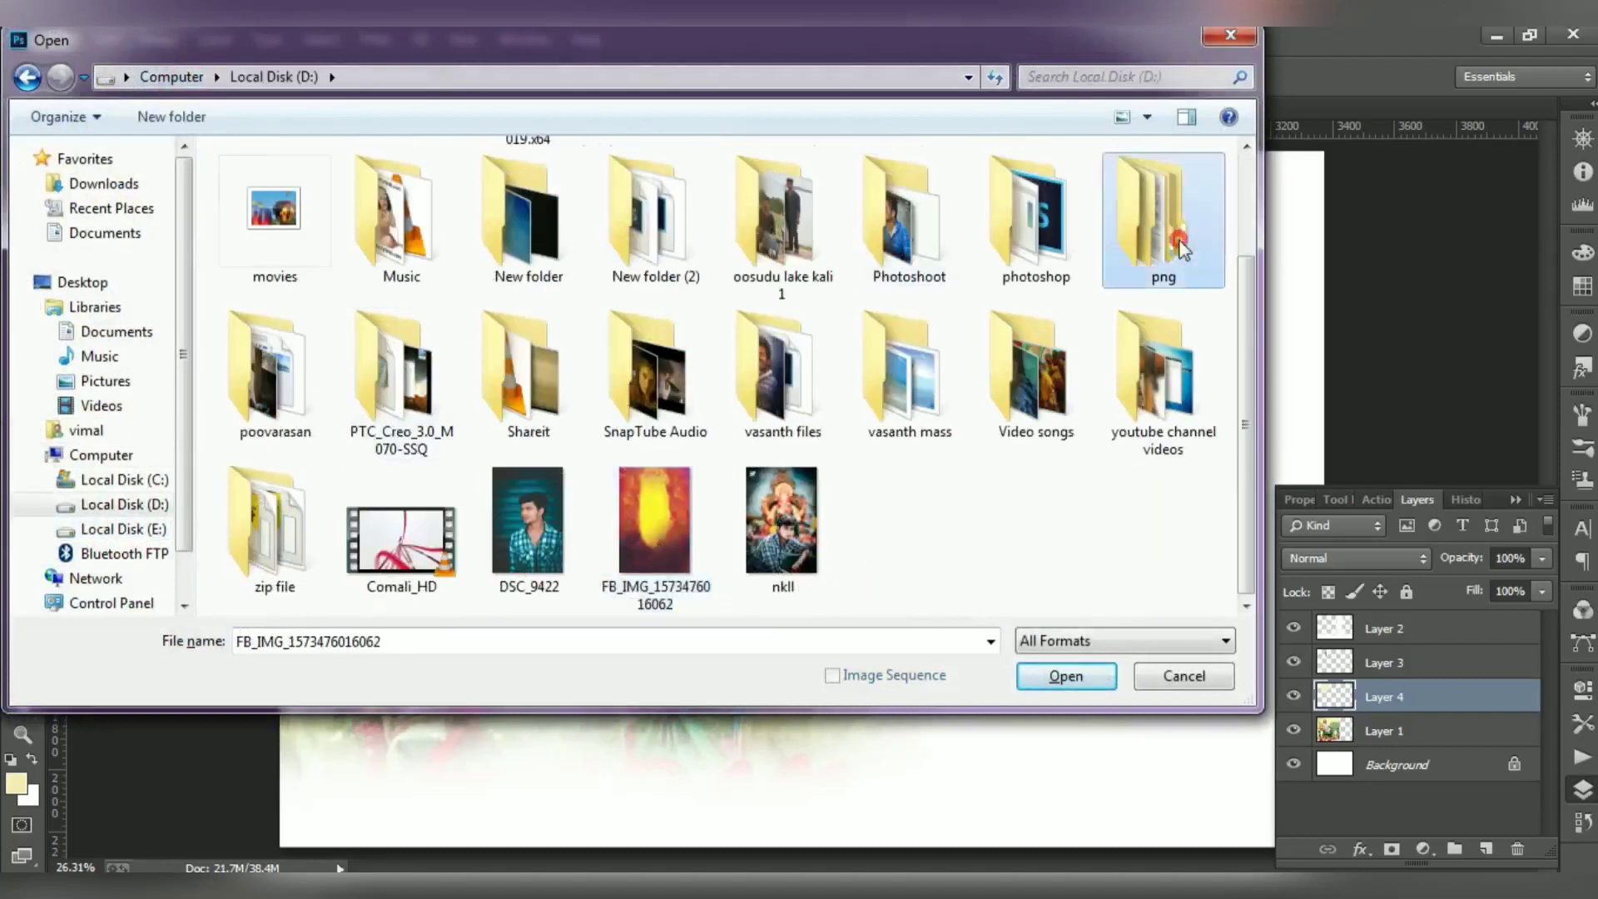
double_click(1144, 208)
double_click(587, 187)
double_click(557, 211)
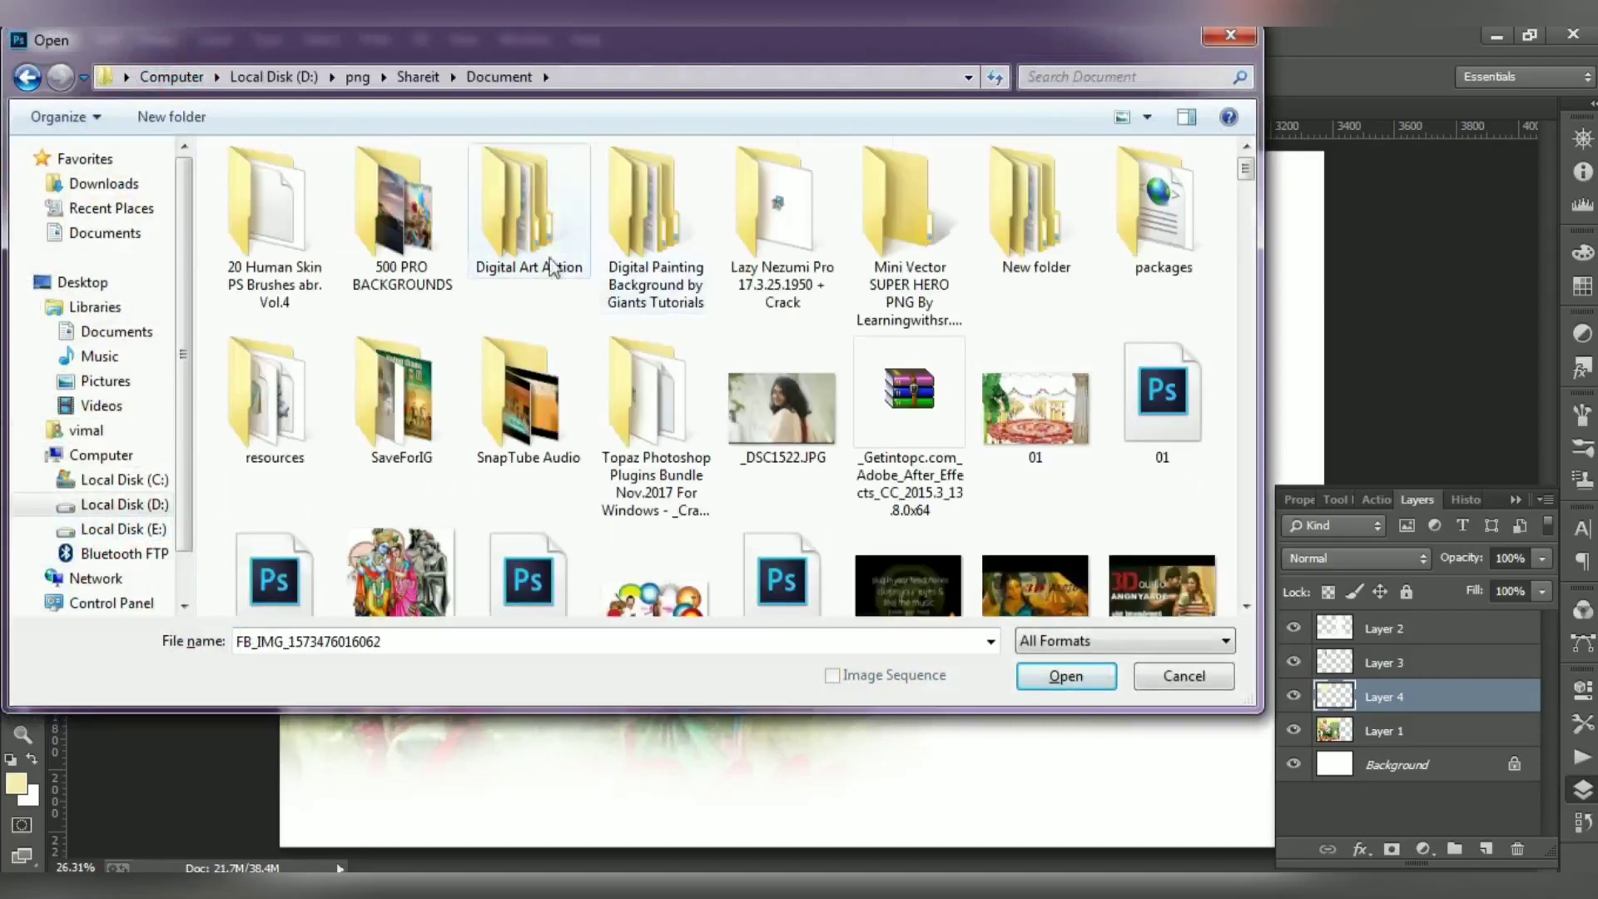
double_click(396, 251)
- Look through the thumbnails of the 500 PRO BACKGROUNDS folder for an image that suits the banner
key(Down)
key(Down)
key(Down)
key(Down)
key(Down)
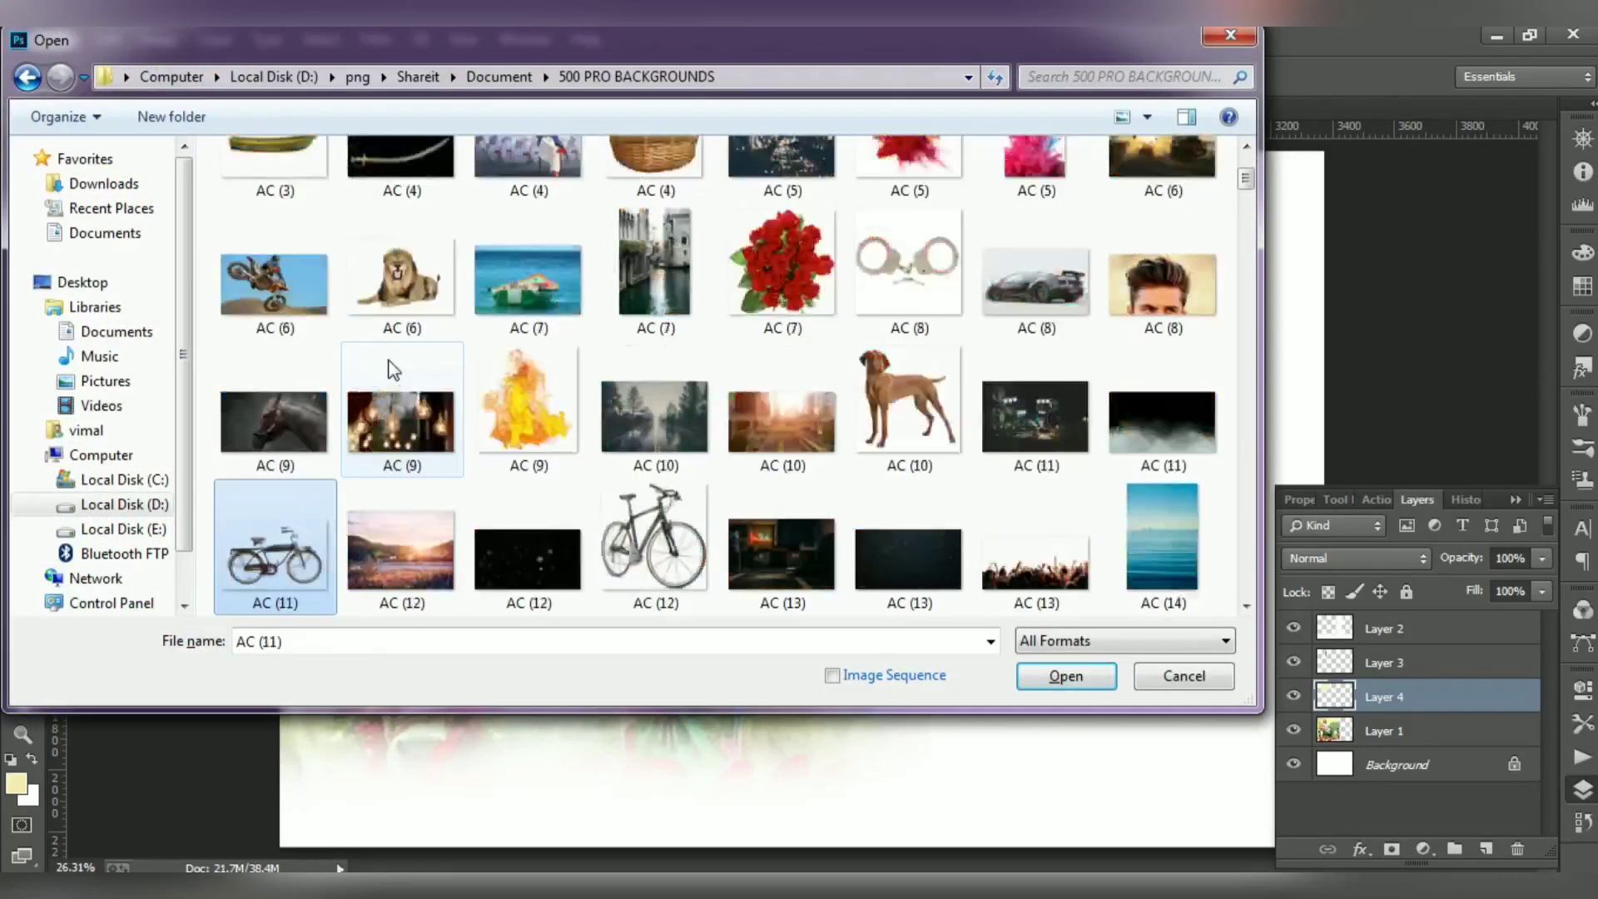
key(Down)
key(Down)
key(Down)
key(Up)
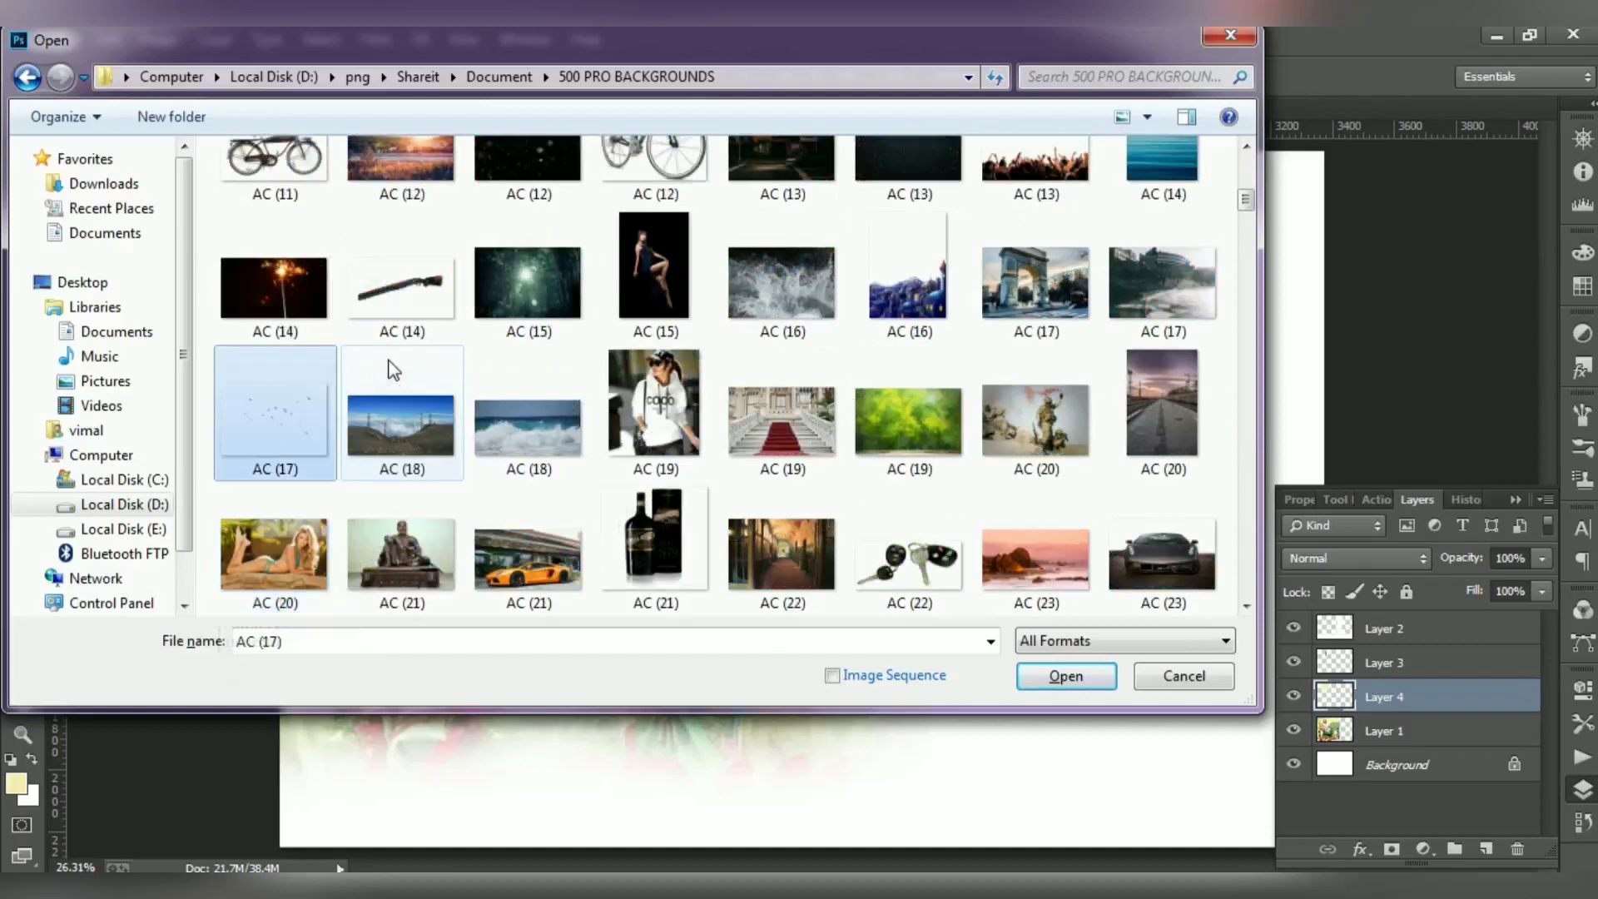
key(Down)
key(Down)
key(Down)
key(Down)
key(Down)
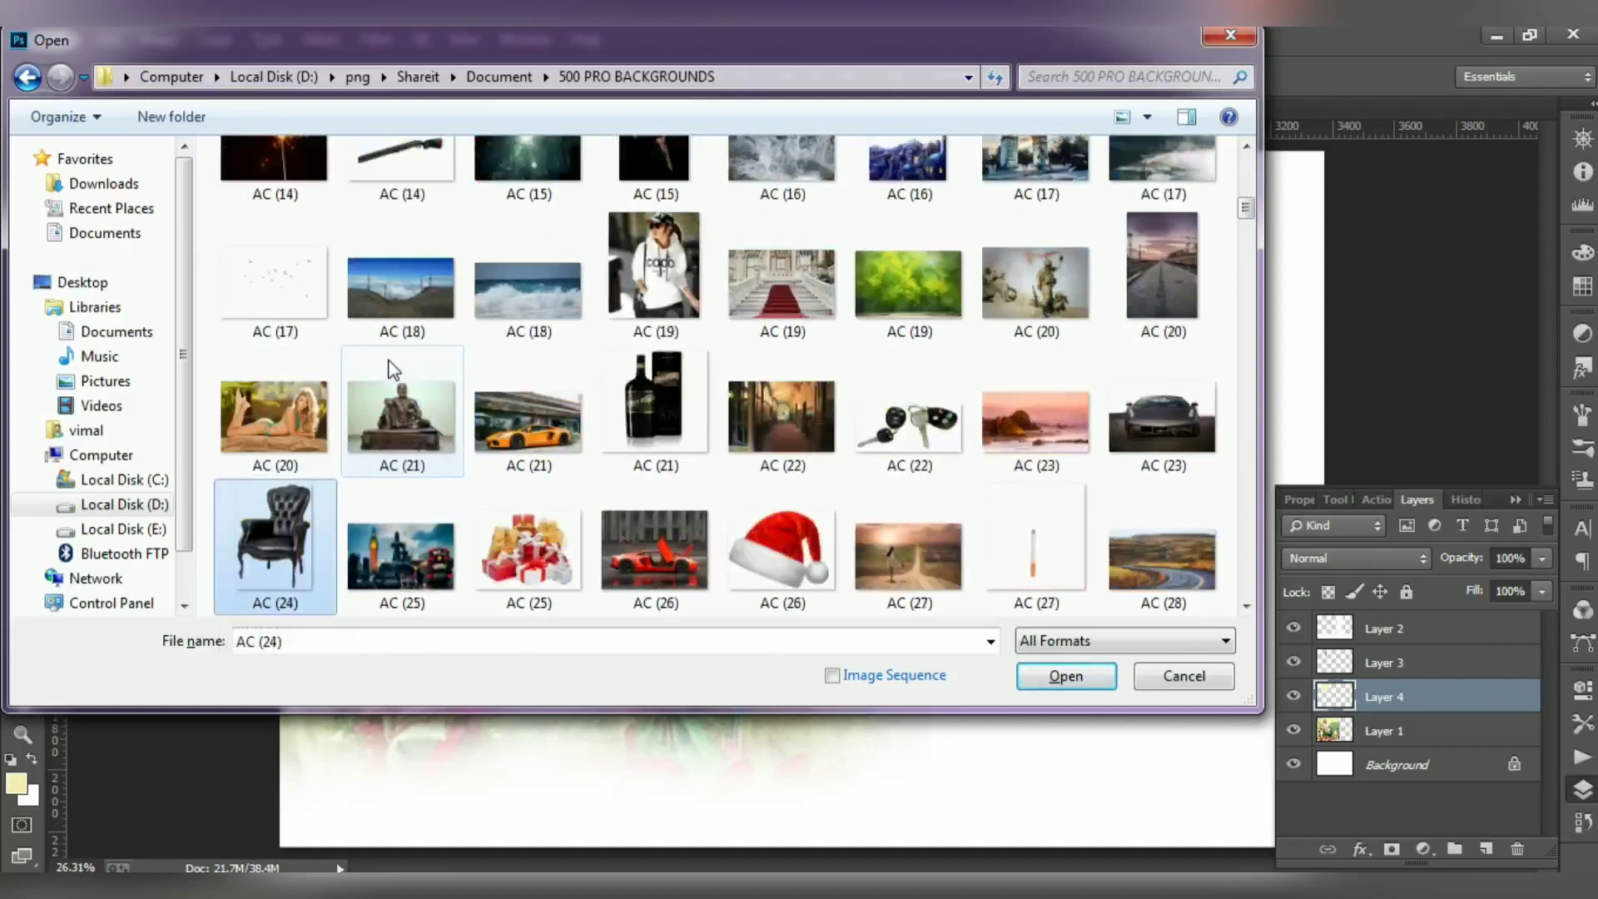
key(Down)
key(Down)
key(Down)
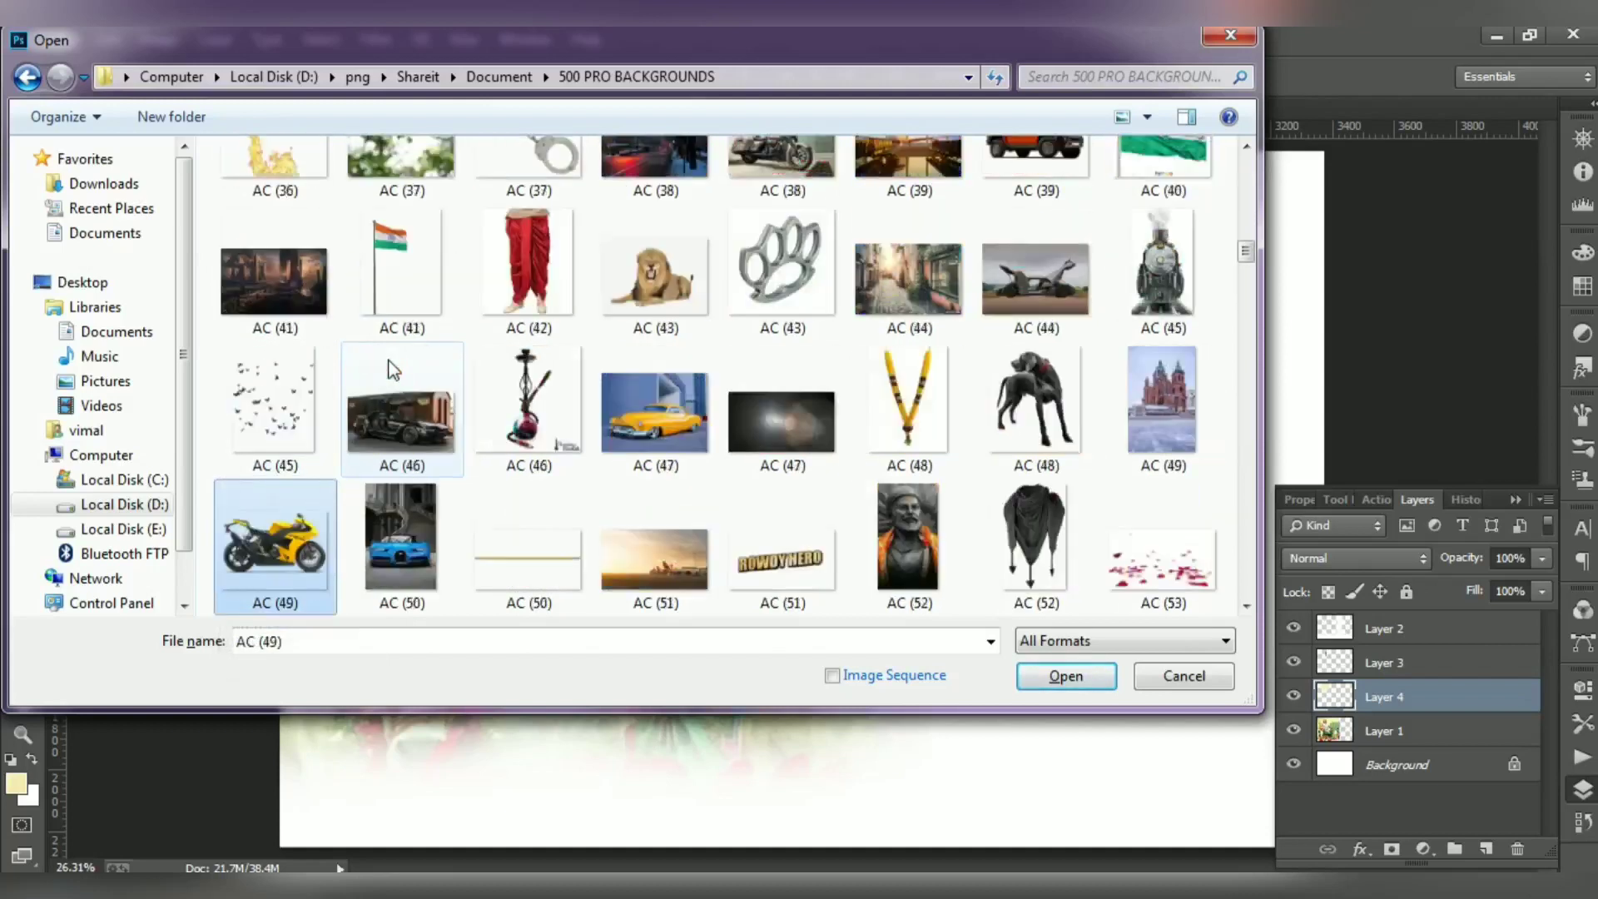
key(Down)
key(Down)
key(Down)
key(Down)
key(Down)
key(Down)
key(Down)
key(Down)
key(Down)
key(Down)
key(Down)
key(Down)
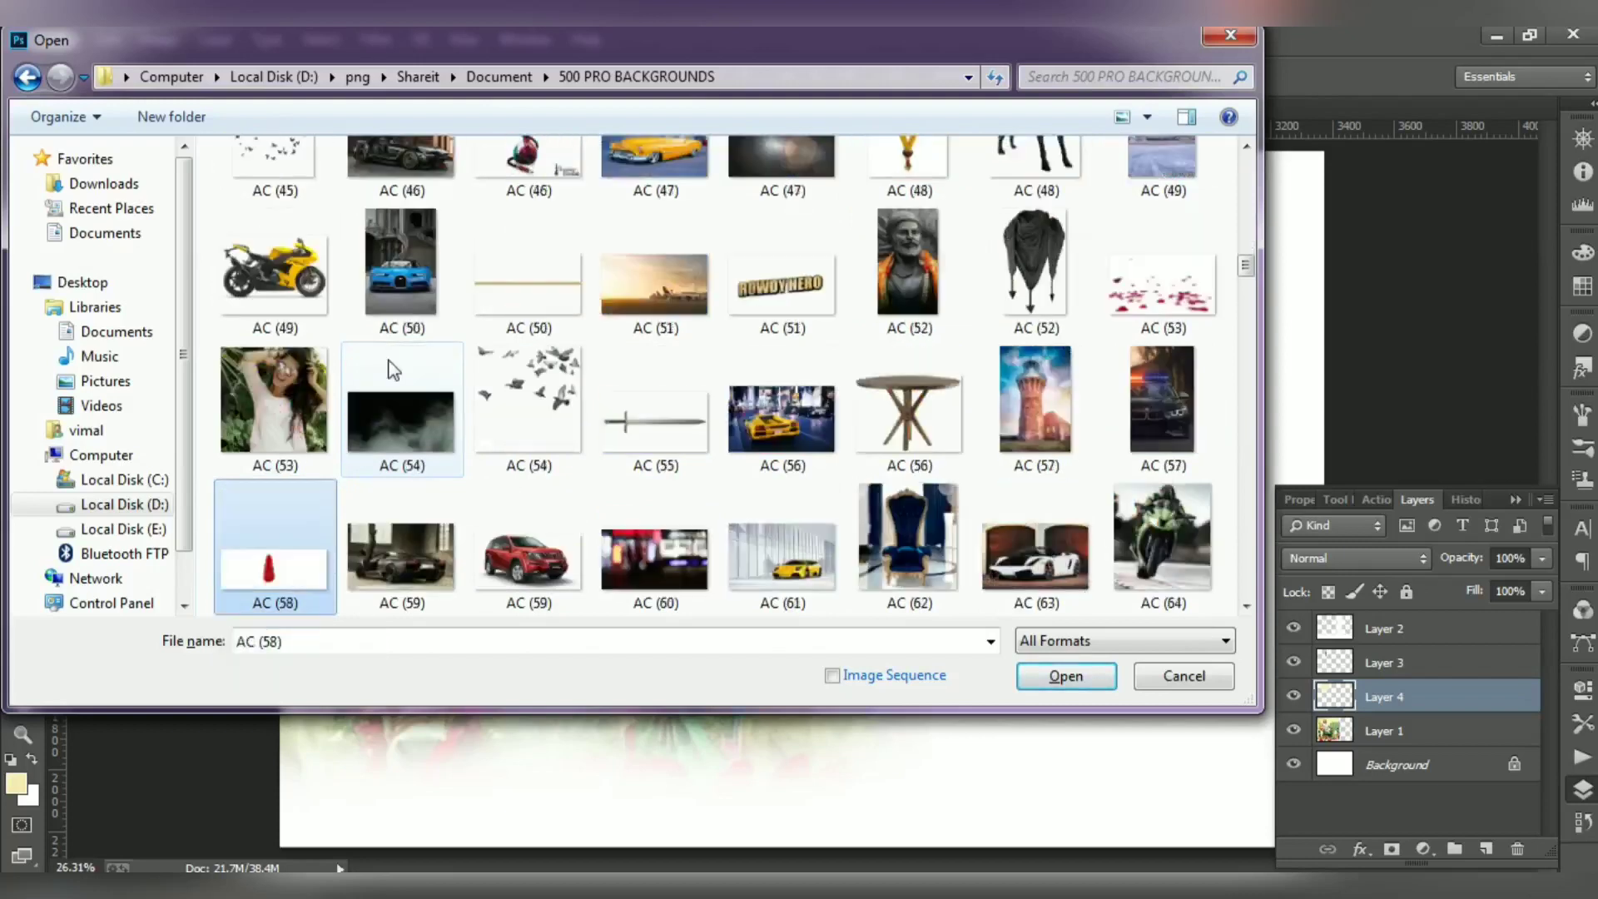
key(Down)
key(Down)
key(Down)
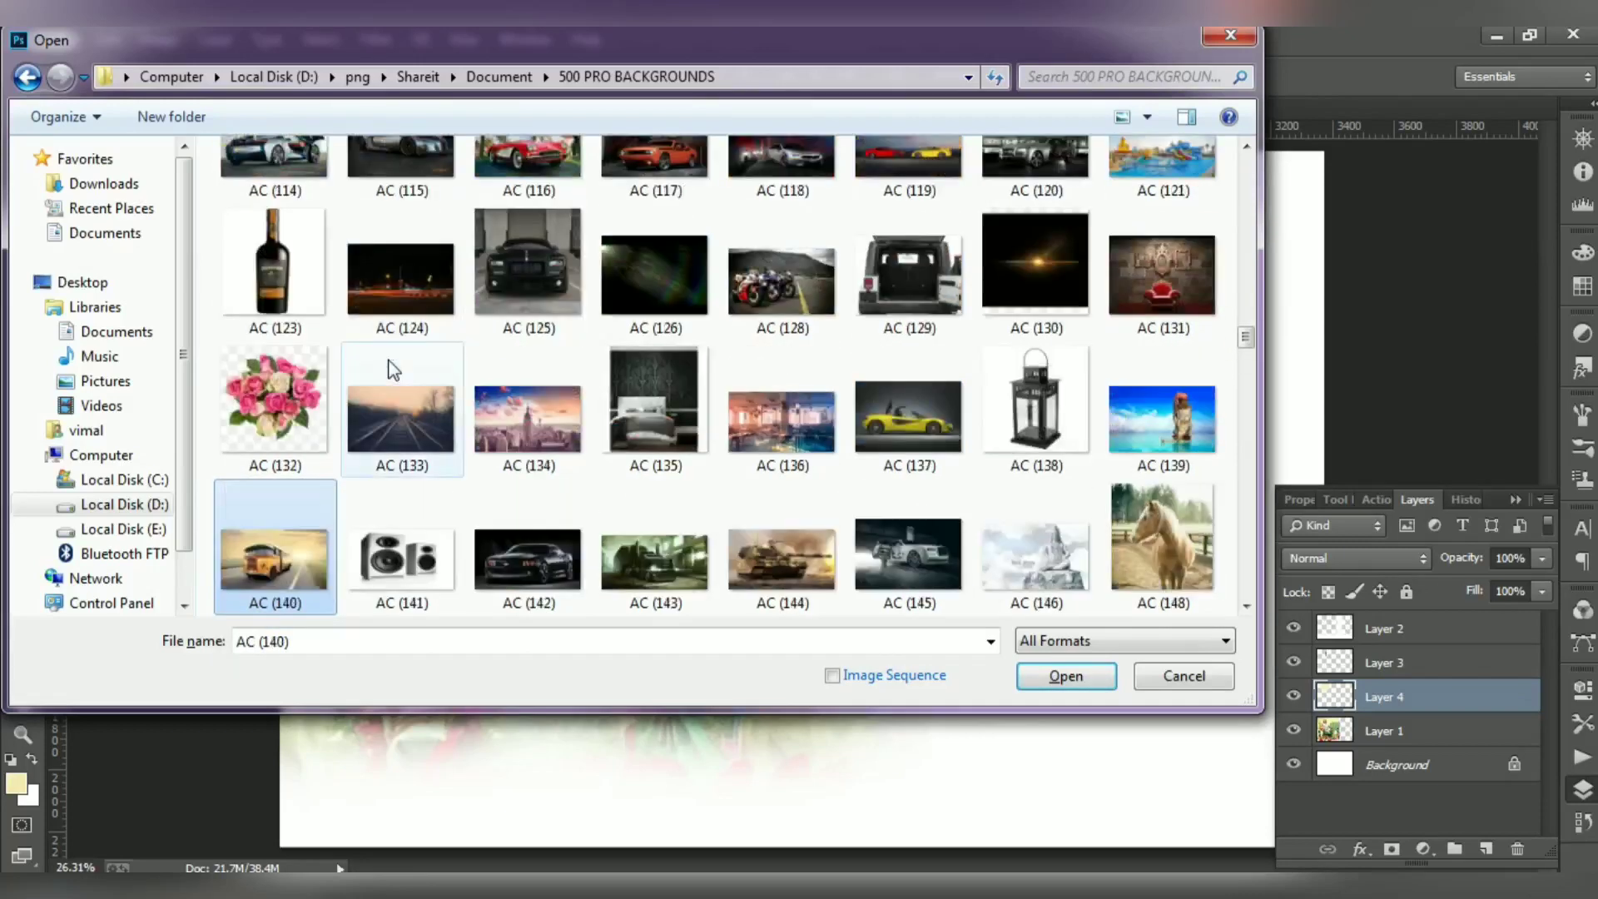
key(Down)
key(Down)
key(Down)
key(Down)
key(Down)
key(Down)
key(Down)
key(Down)
key(Down)
key(Down)
key(Down)
key(Down)
key(Down)
key(Down)
key(Down)
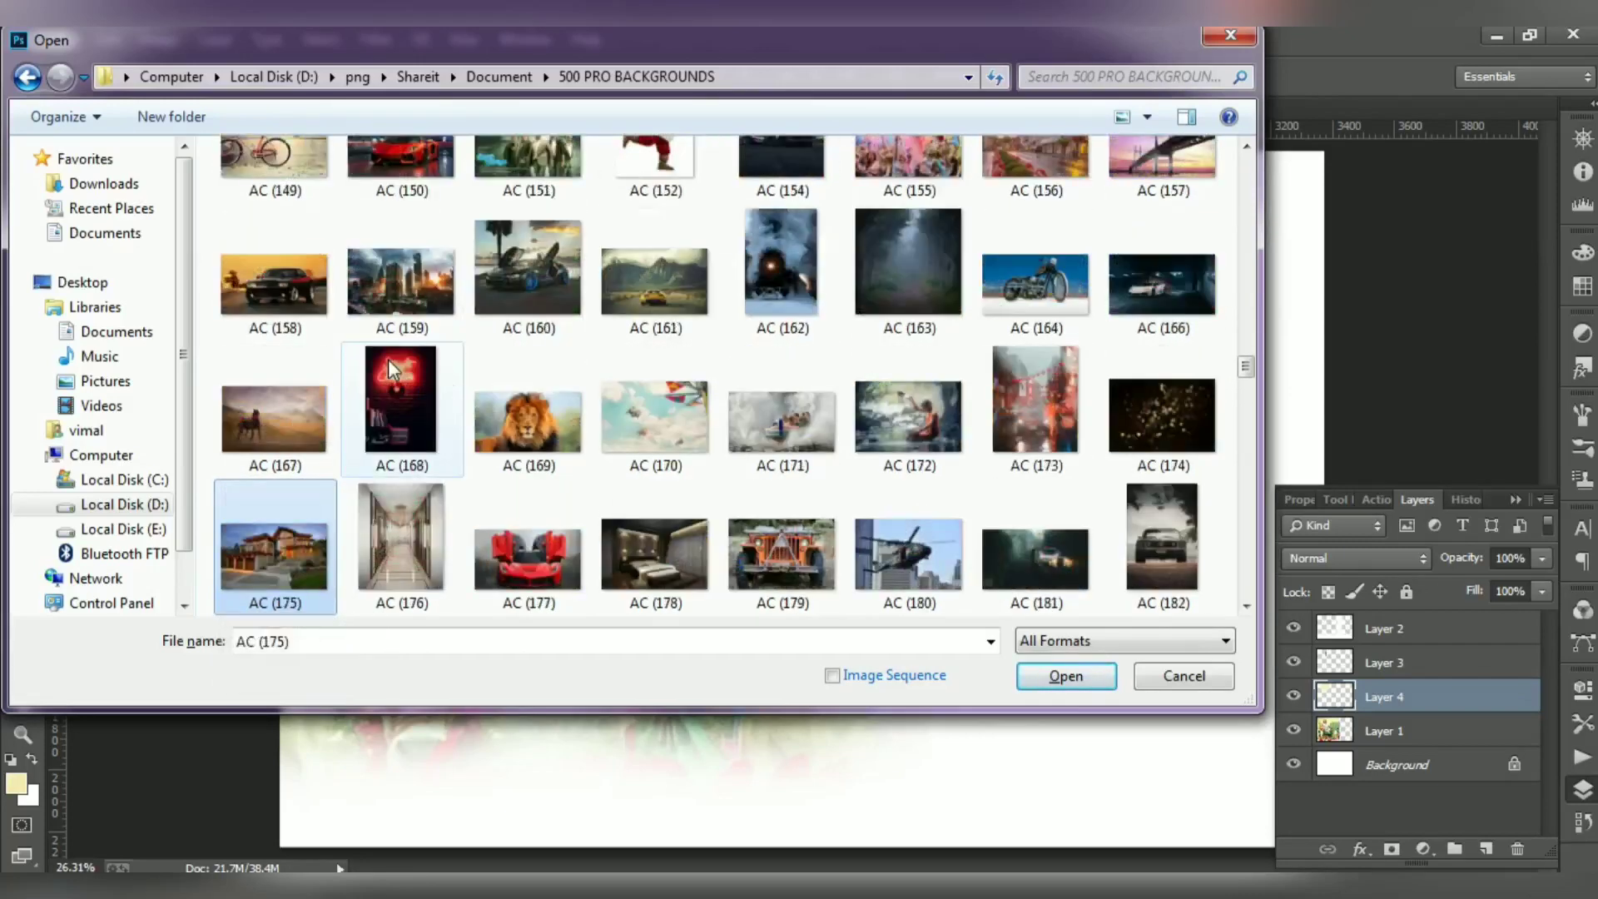
key(Down)
key(Down)
key(Down)
key(Down)
key(Down)
key(Down)
key(Down)
key(Down)
key(Down)
key(Down)
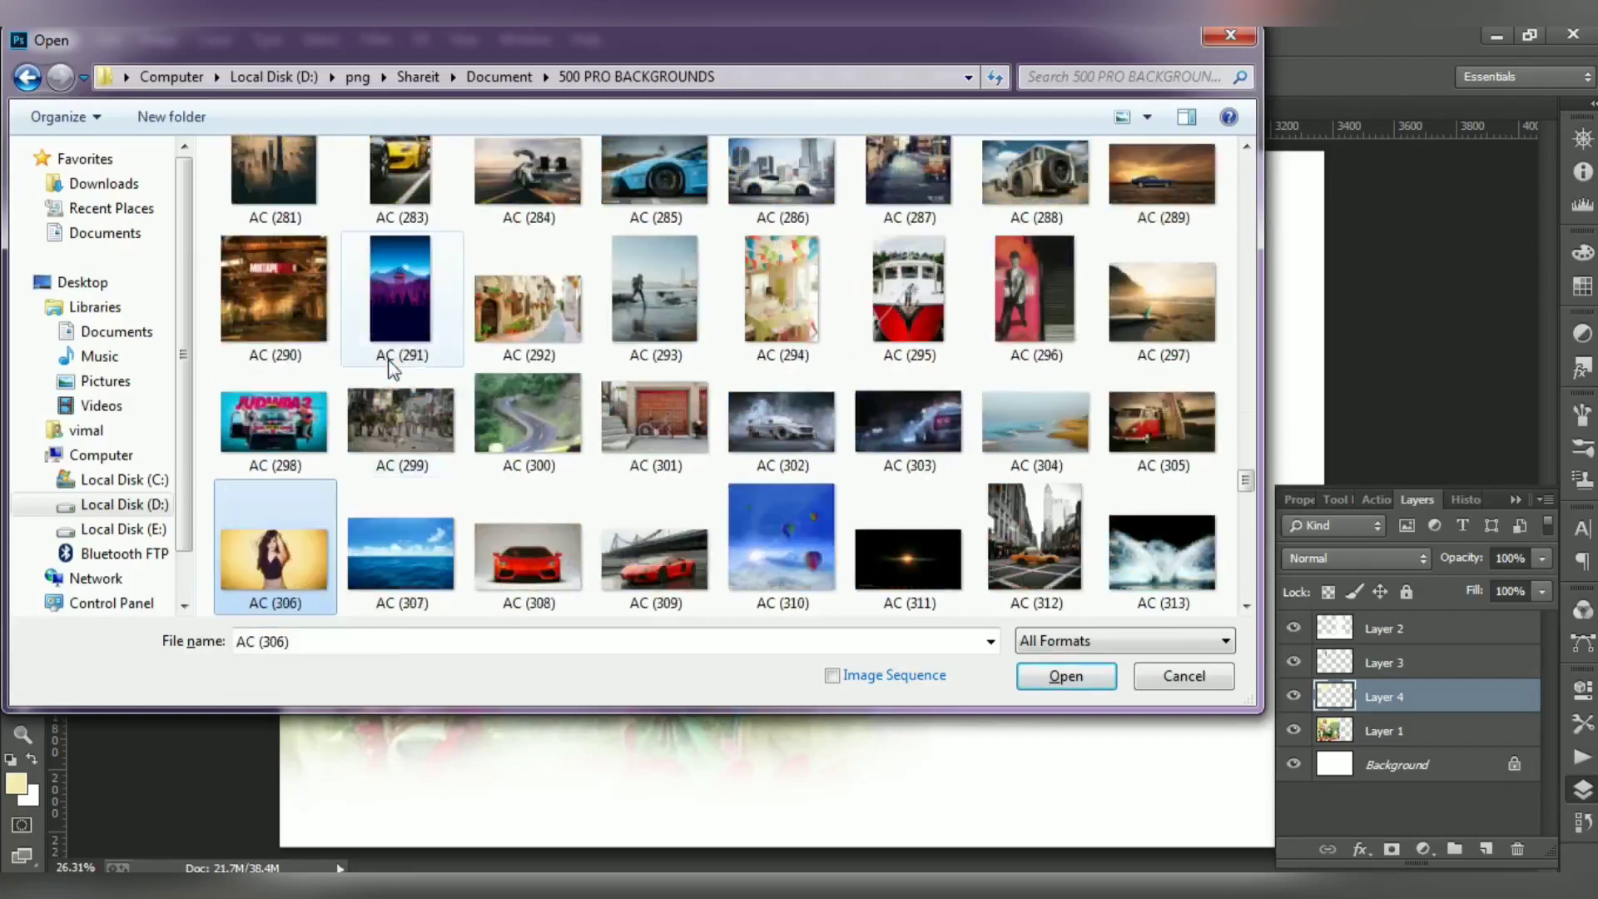
key(Down)
key(Down)
key(Down)
key(Down)
key(Down)
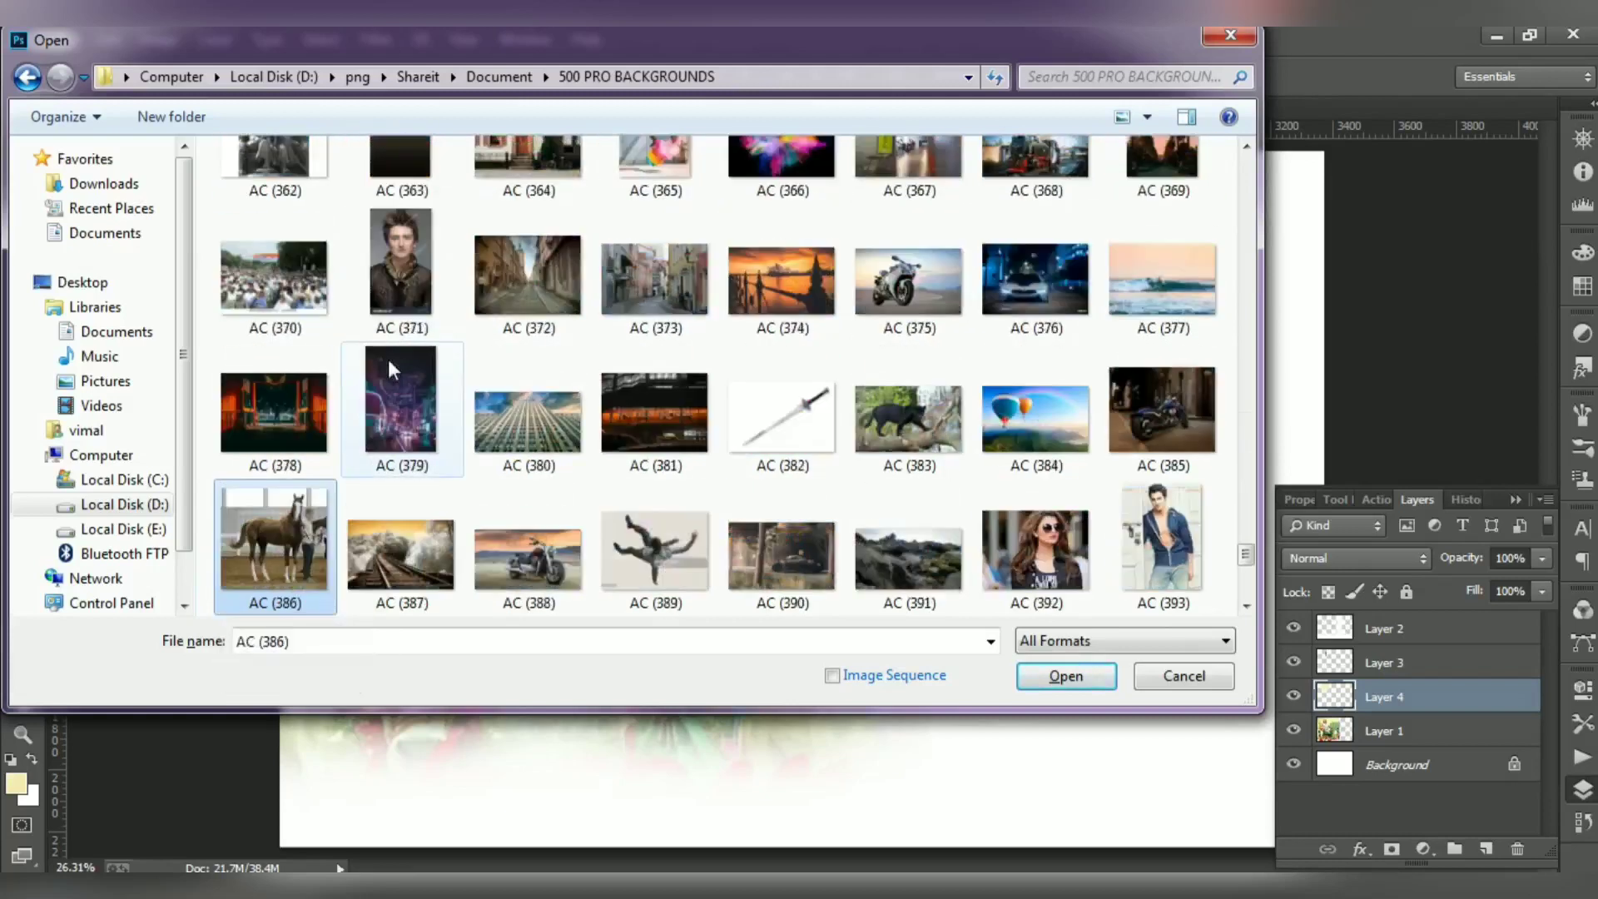
key(Down)
key(Down)
key(Down)
key(Down)
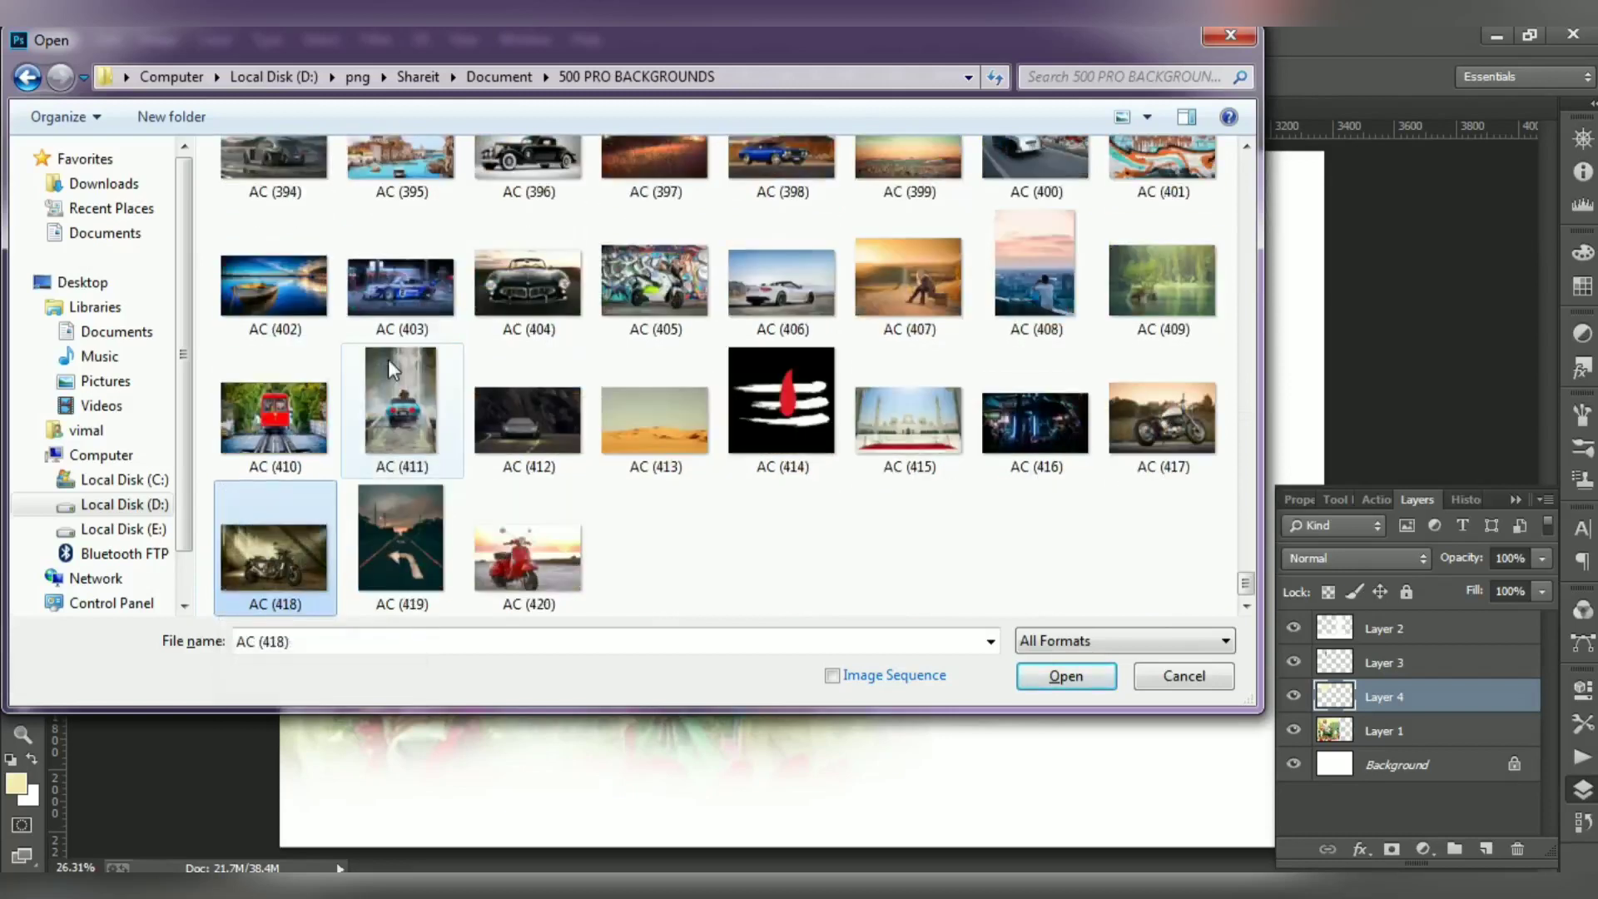
- Go back to the cheering crowd image AC (13) in the 500 PRO BACKGROUNDS folder and open it
key(Up)
key(Up)
key(Up)
key(Up)
key(Up)
key(Up)
key(Up)
key(Up)
key(Up)
key(Up)
key(Up)
key(Up)
key(Up)
key(Up)
key(Up)
key(Up)
key(Up)
key(Up)
key(Up)
key(Up)
key(Up)
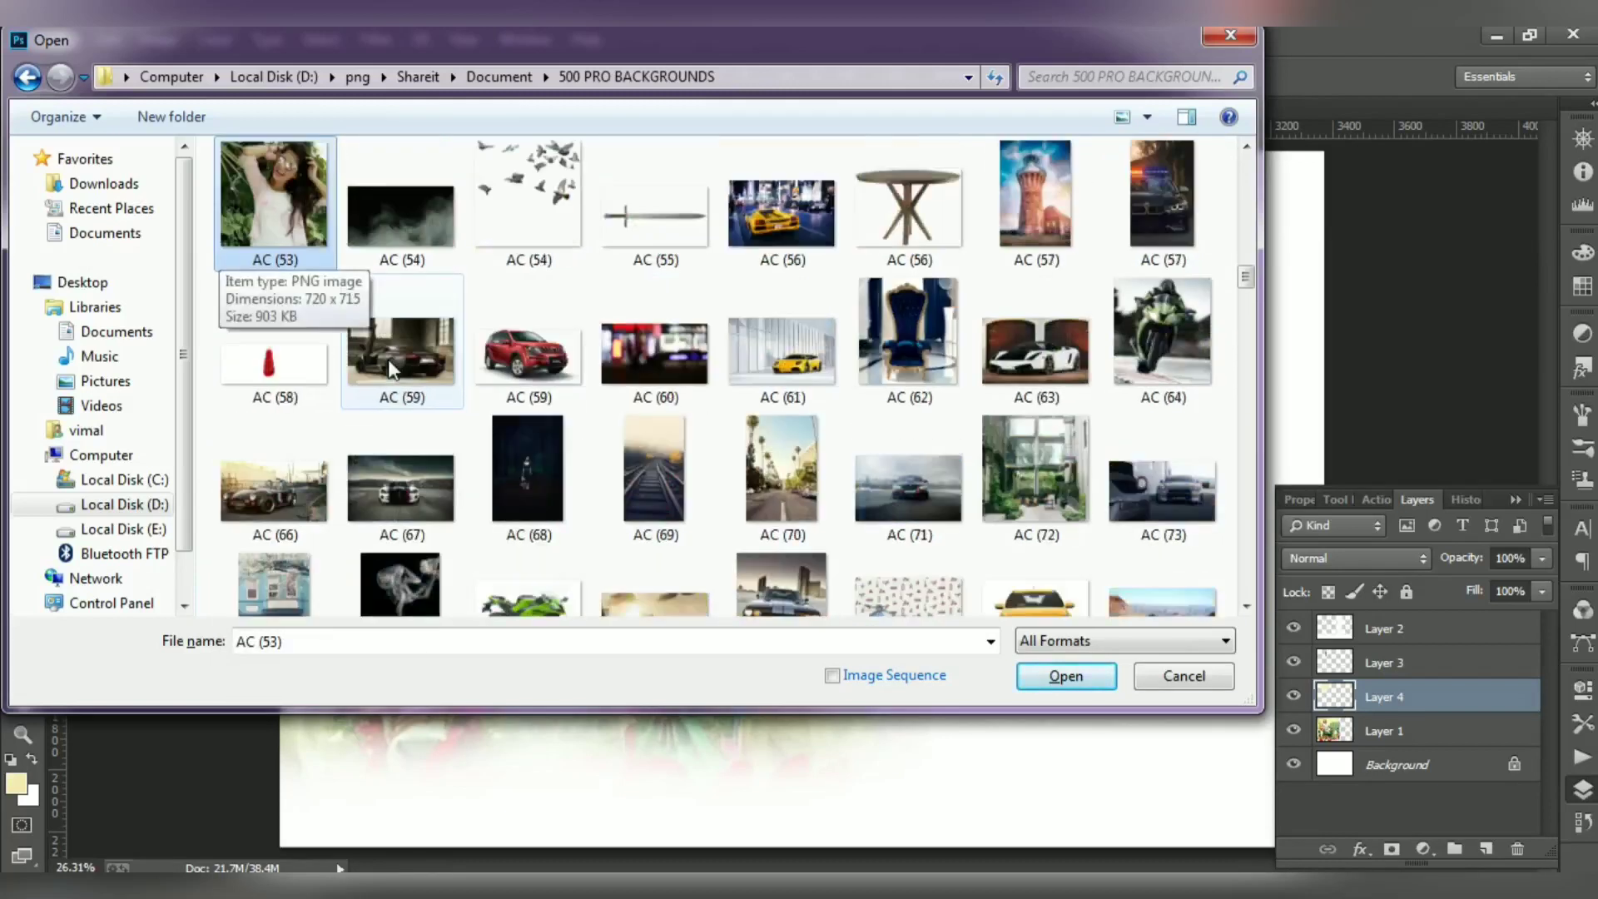
key(Up)
key(Up)
key(Up)
key(Up)
key(Up)
key(Up)
key(Up)
key(Up)
key(Up)
key(Up)
key(Up)
key(Right)
key(Right)
key(Right)
key(Right)
key(Right)
key(Right)
key(Return)
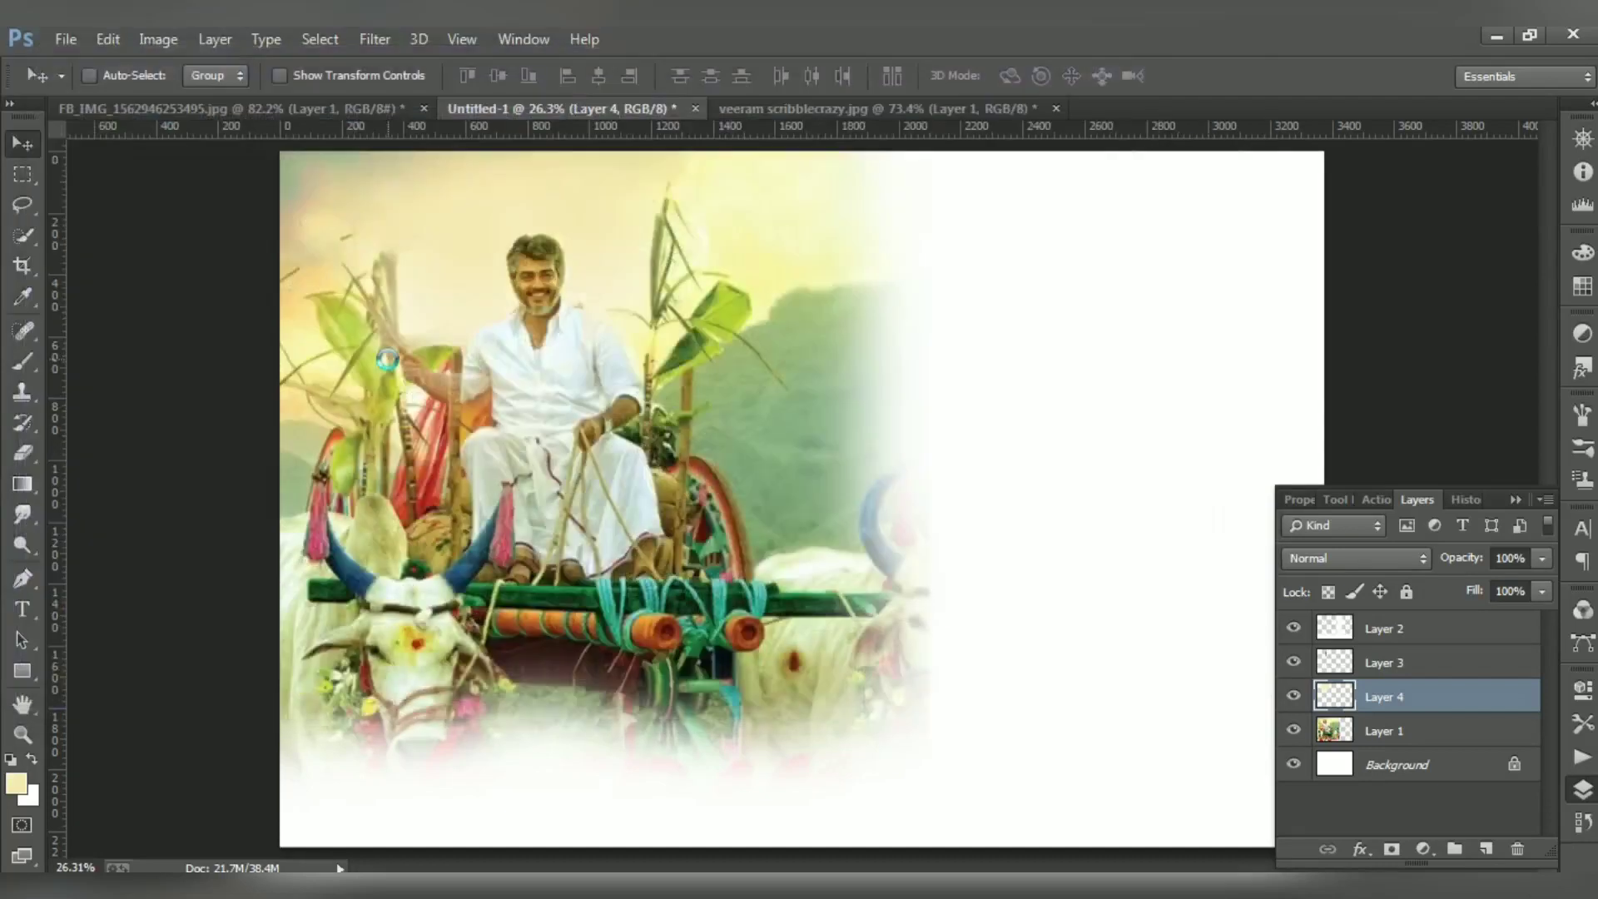
- Bring the crowd image into Untitled-1 as Layer 5, close its source file and place it along the poster's faded lower edge
drag(738, 761, 696, 589)
drag(982, 131, 816, 397)
click(1237, 472)
click(795, 370)
drag(723, 419, 541, 783)
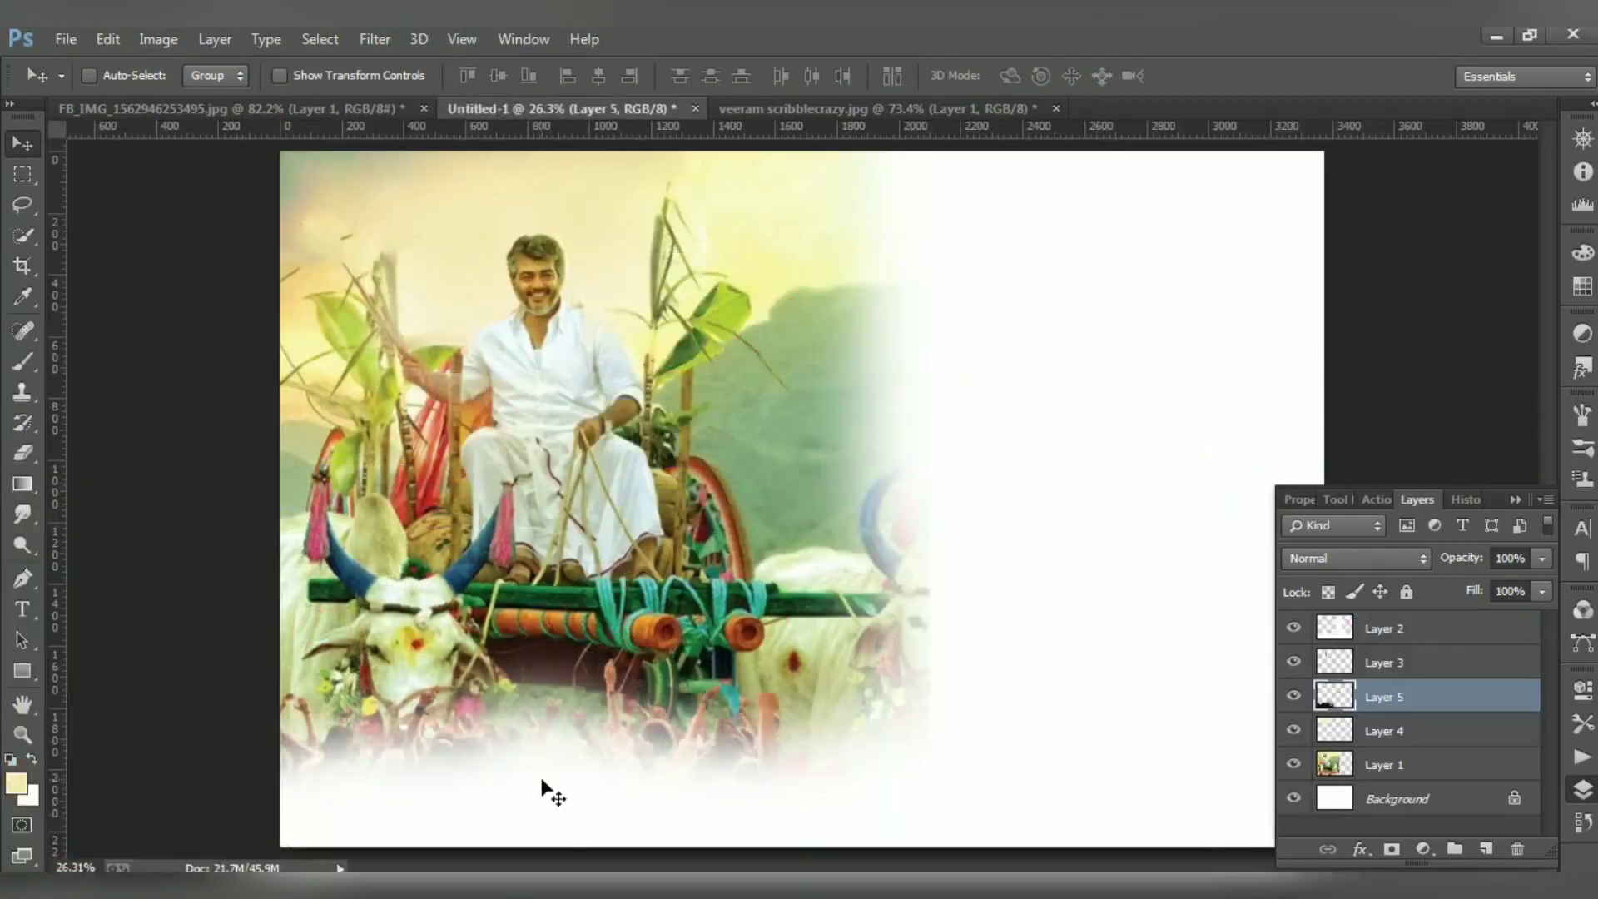
- Enlarge the crowd on Layer 5 so it spans the width of the bullock cart picture
key(ctrl+t)
drag(778, 642, 873, 585)
key(Return)
- Adjust the crowd layer's Hue/Saturation to hue +29 and saturation -22
click(146, 42)
mouse_move(196, 82)
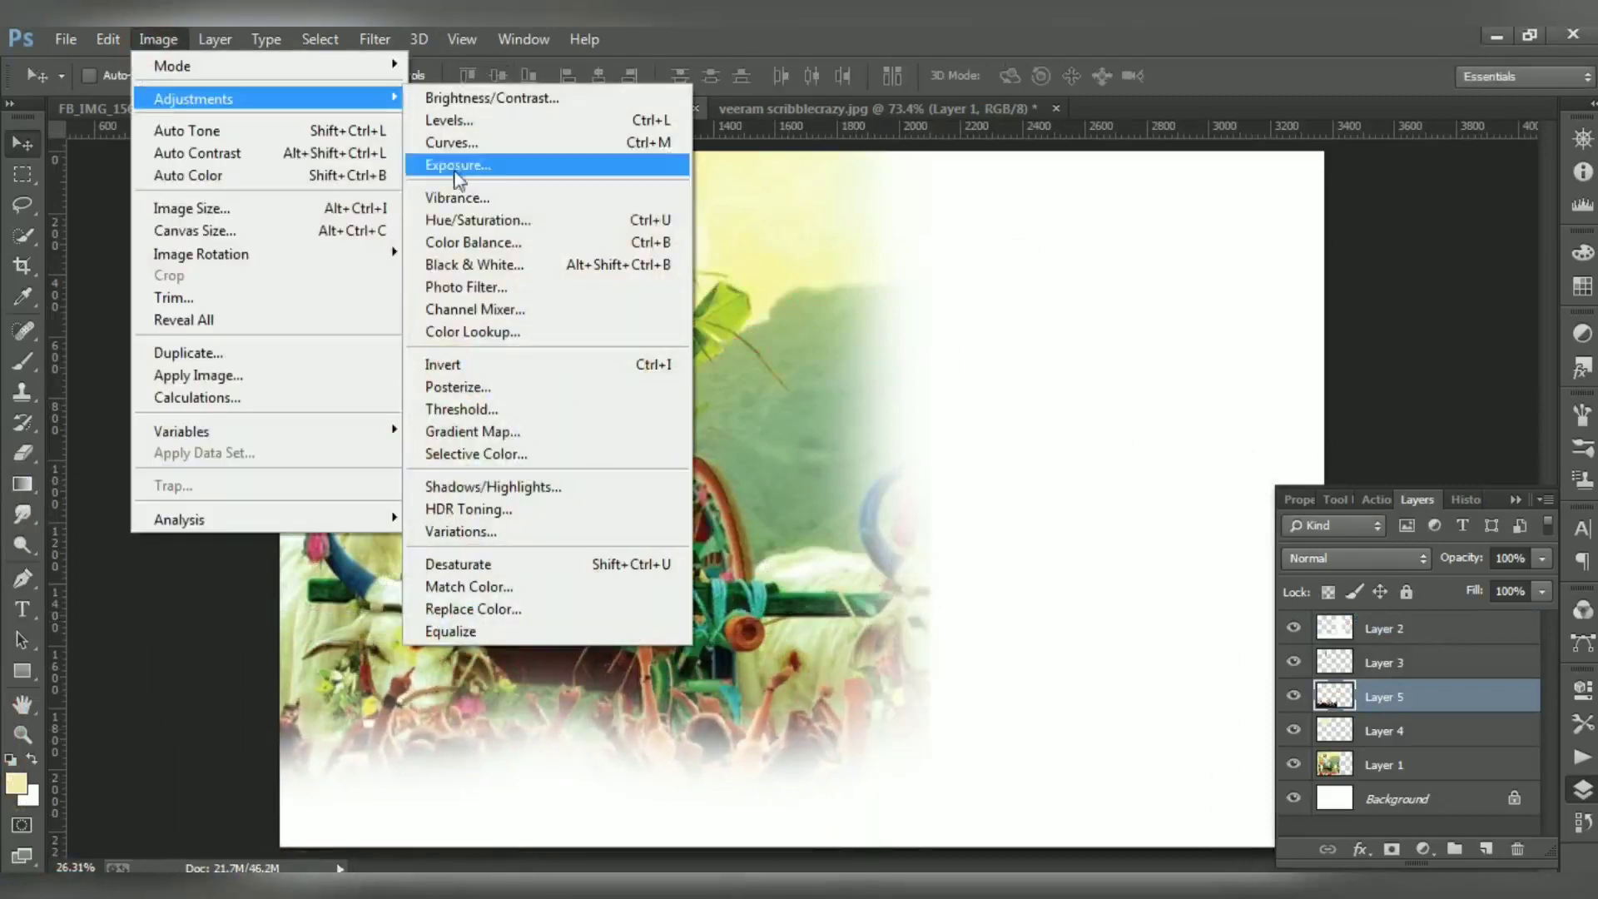
click(466, 222)
drag(1309, 329, 1246, 328)
drag(1272, 274, 1305, 273)
click(1270, 388)
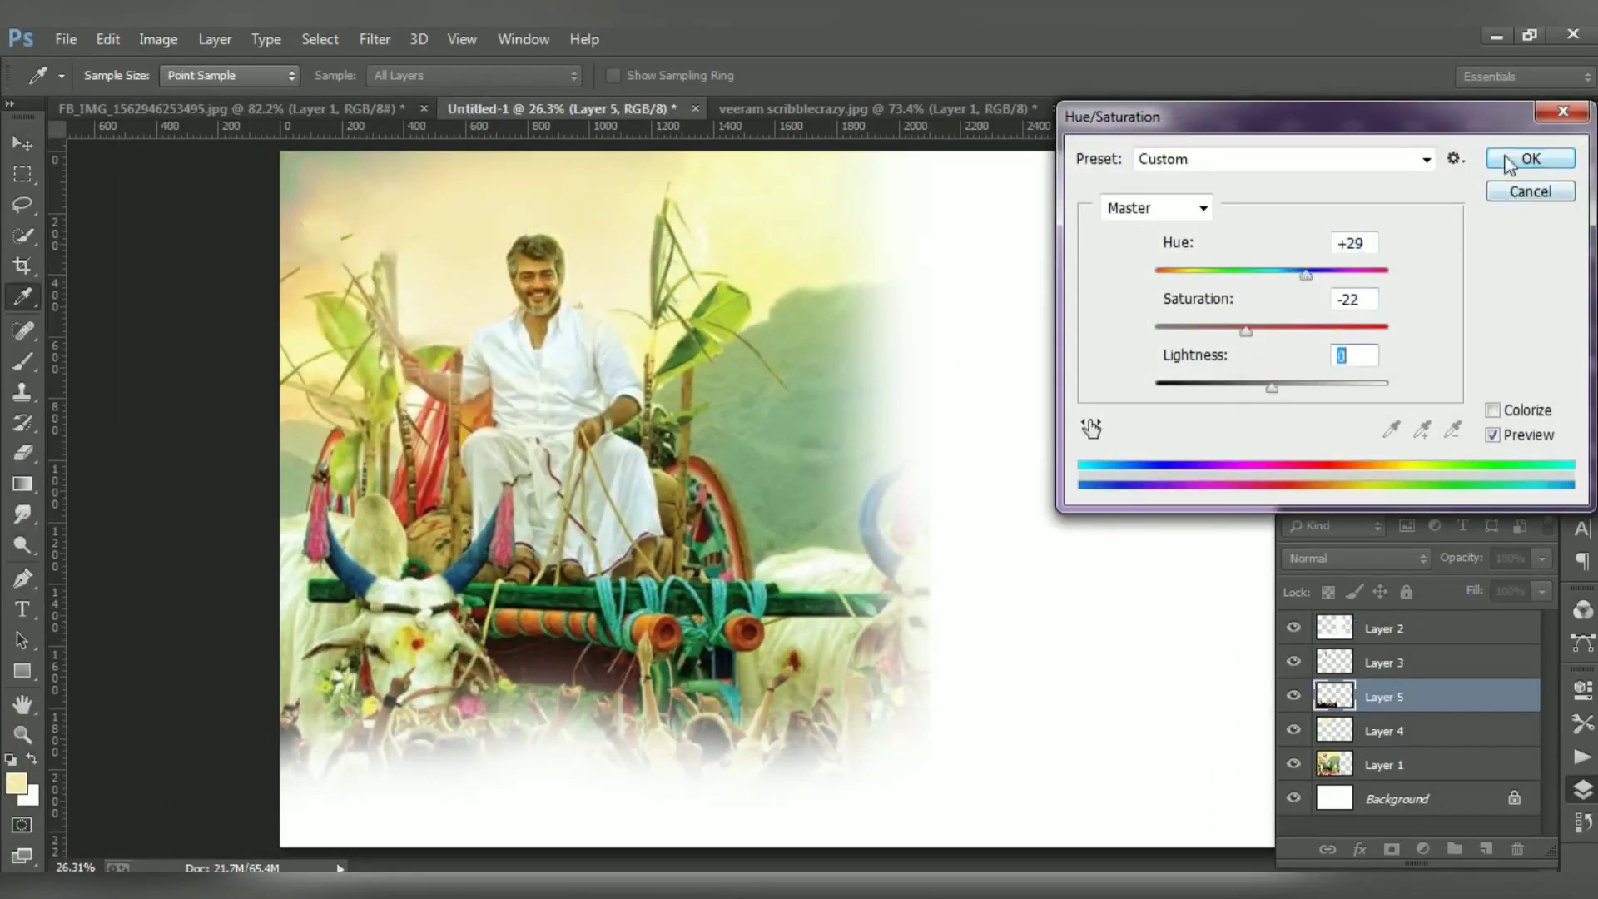
click(1508, 160)
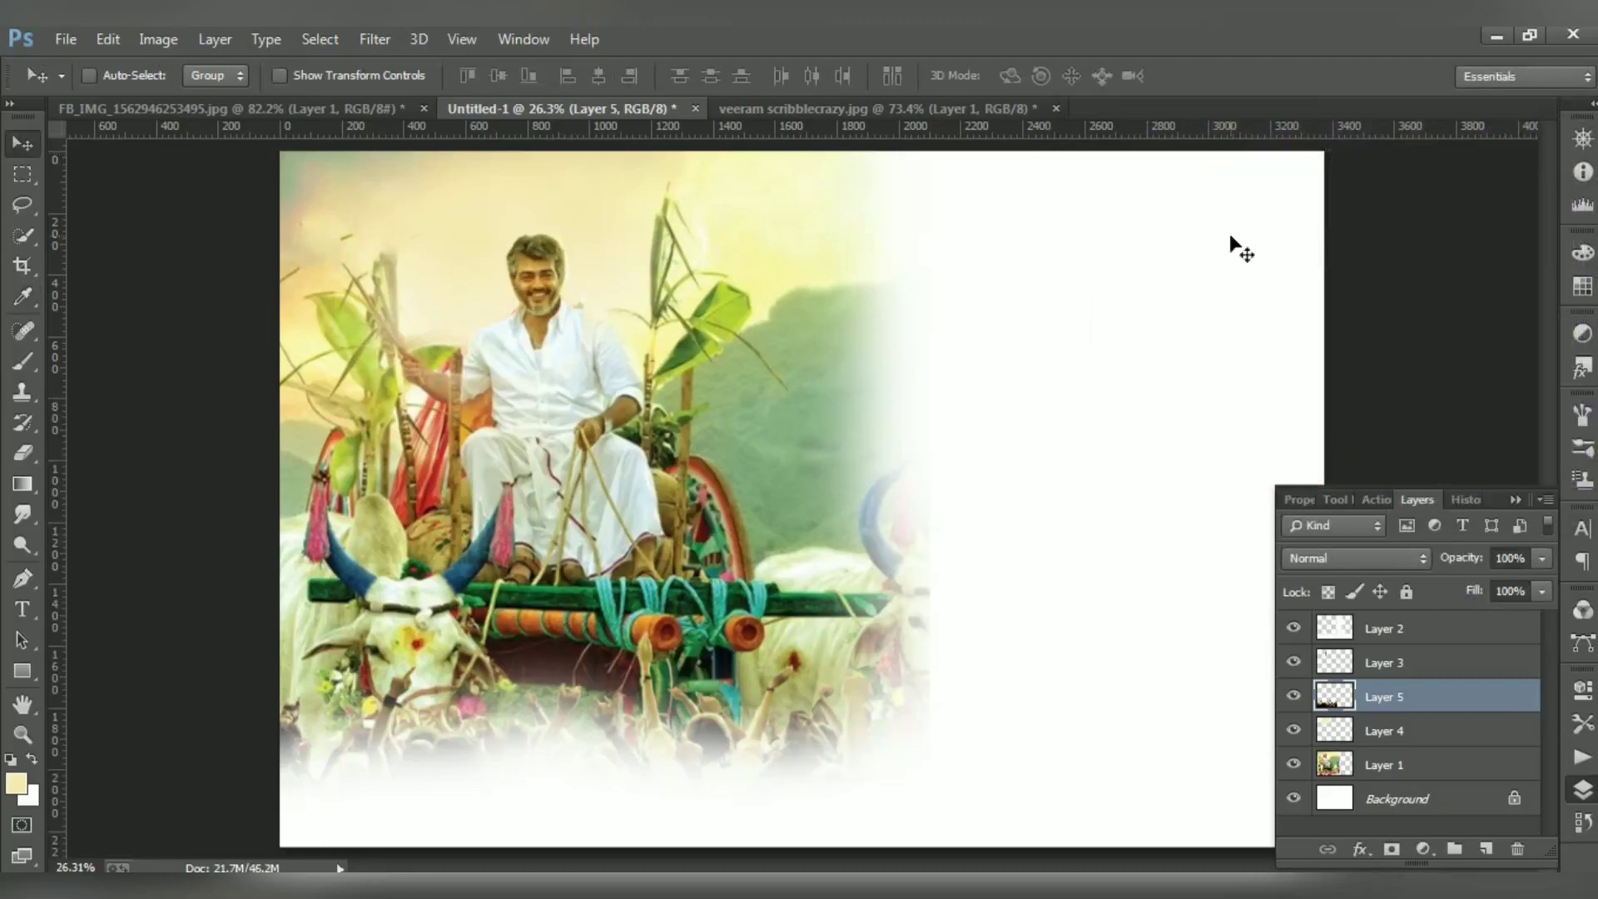
- Try to open a file from New folder inside the Document folder on Local Disk (D:) and dismiss the alert
key(ctrl+o)
click(498, 77)
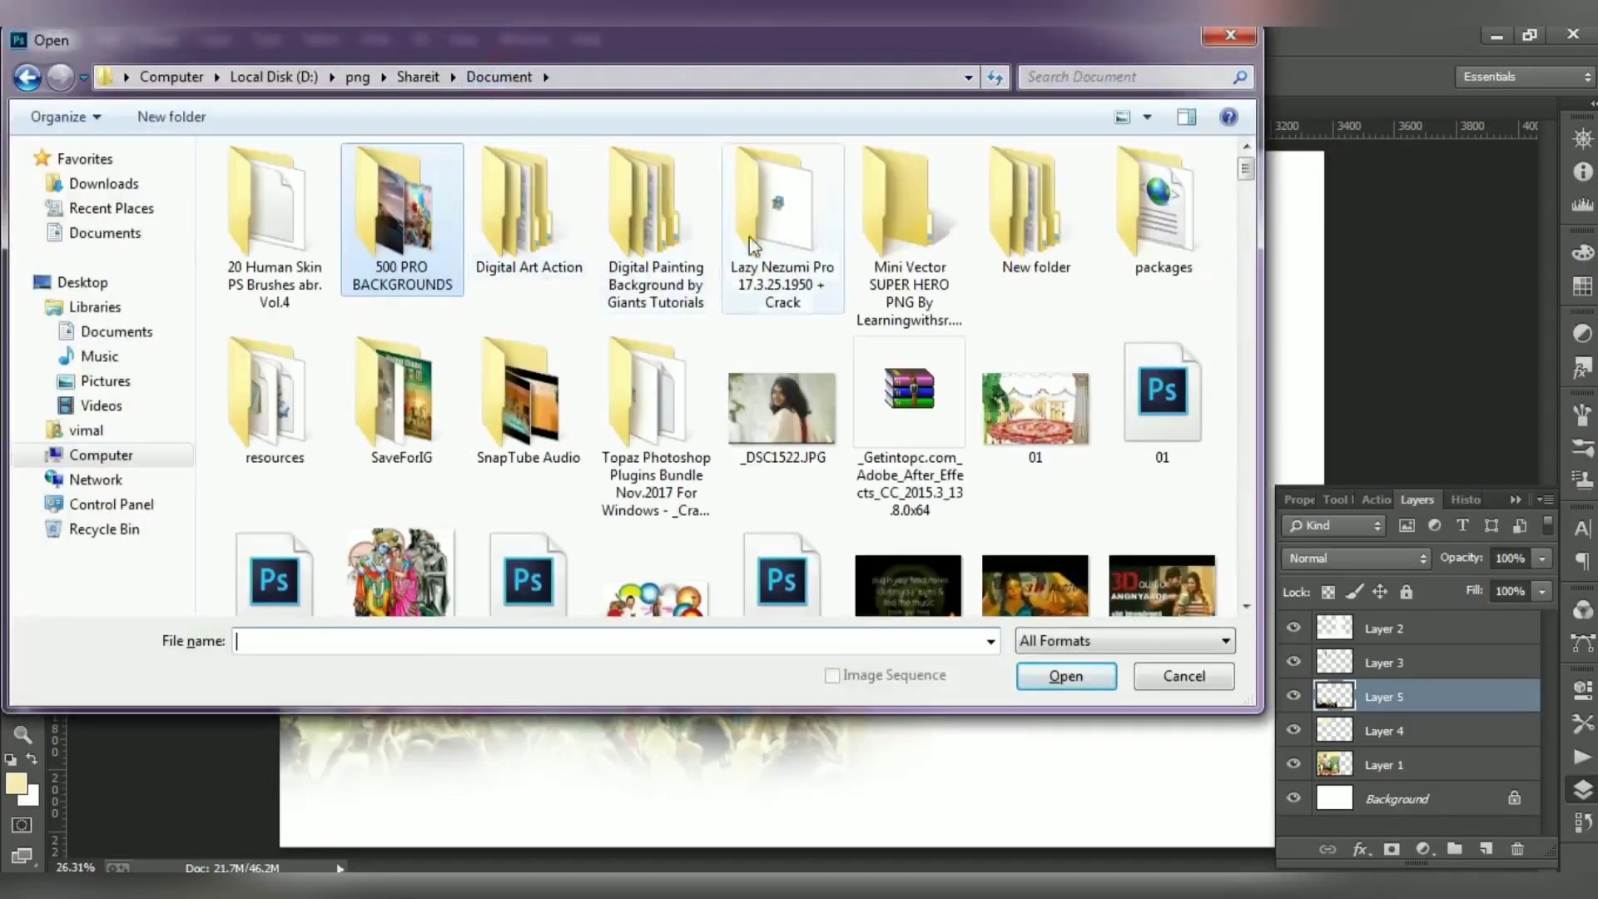
double_click(996, 243)
double_click(749, 209)
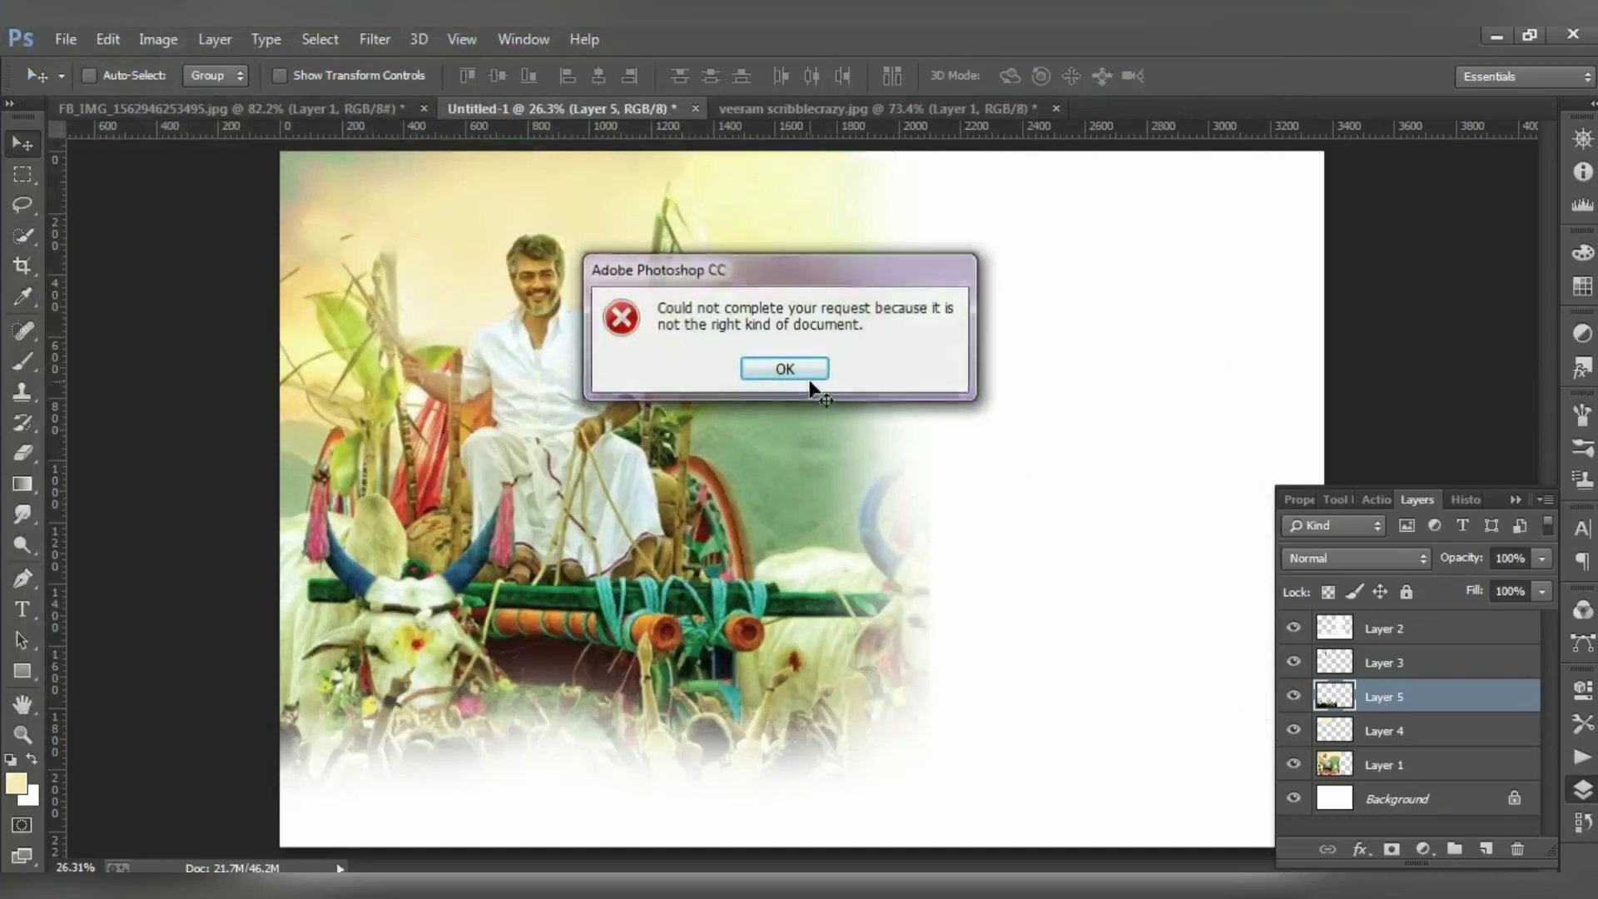
click(807, 374)
- Look through the 1500+ PNG FILE folder for an image and leave without opening one
double_click(420, 185)
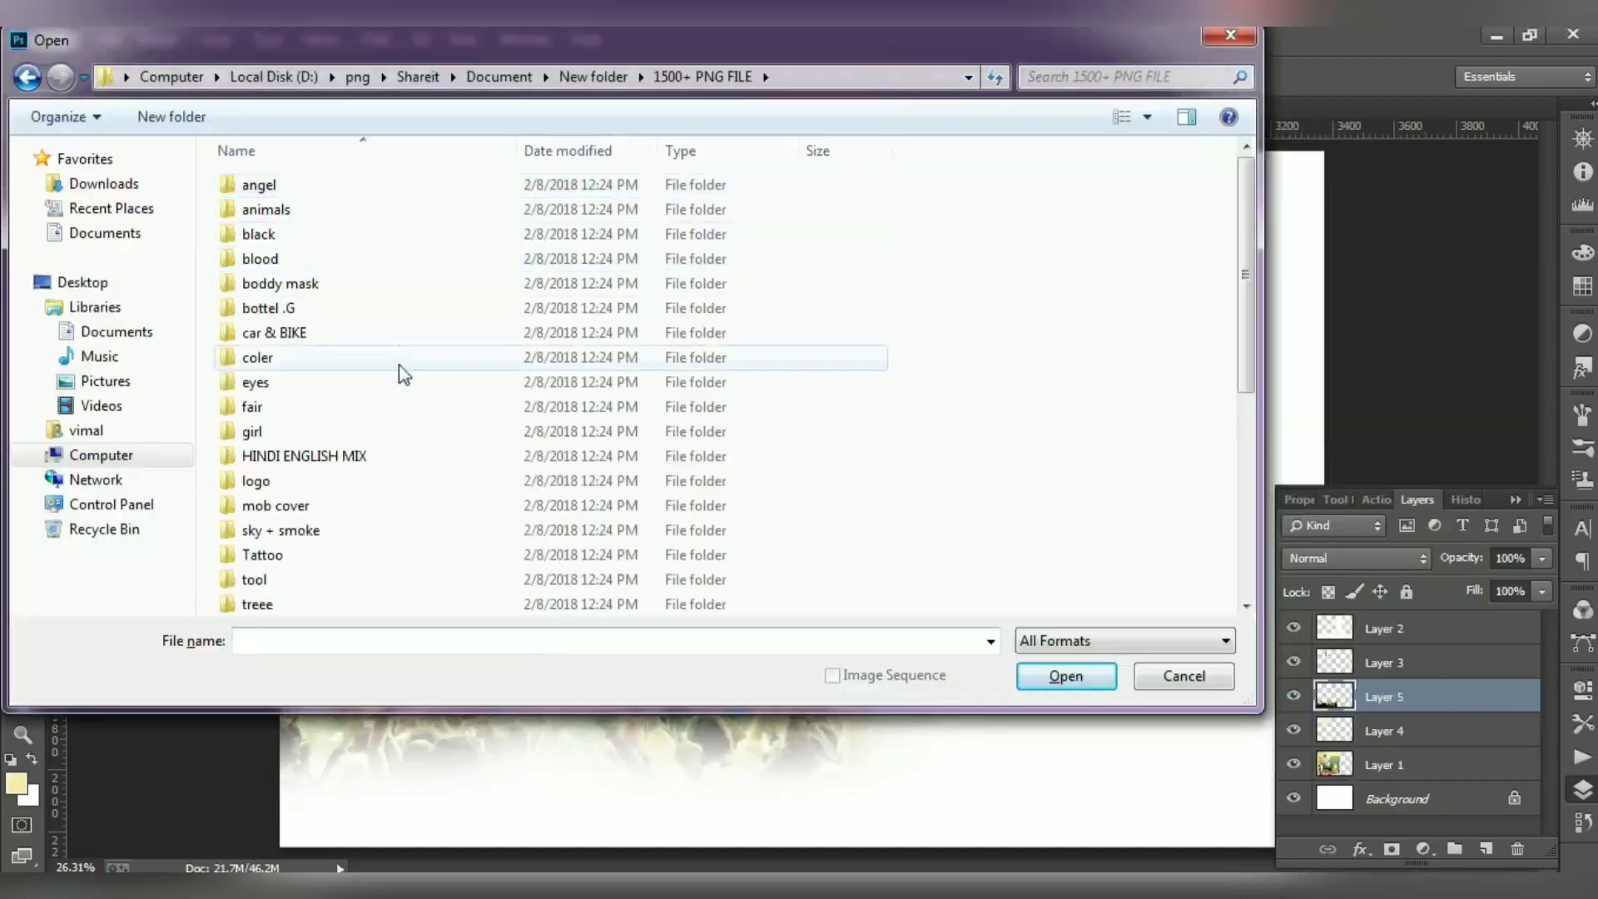
click(359, 578)
key(Down)
key(Down)
key(Down)
key(Down)
key(Down)
key(Down)
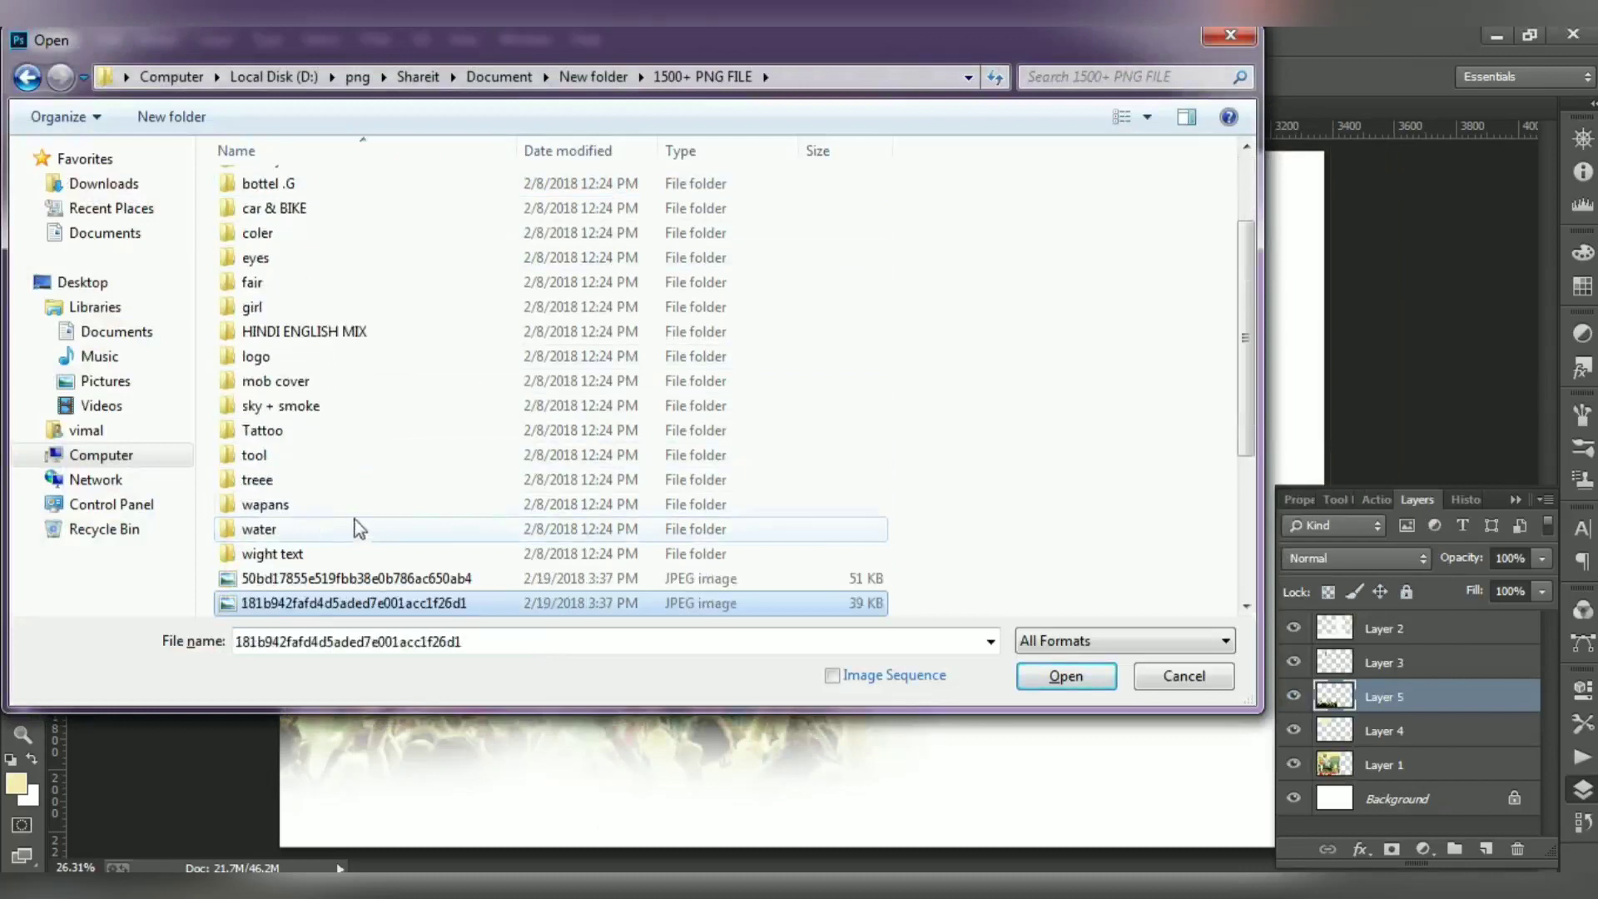
click(1170, 677)
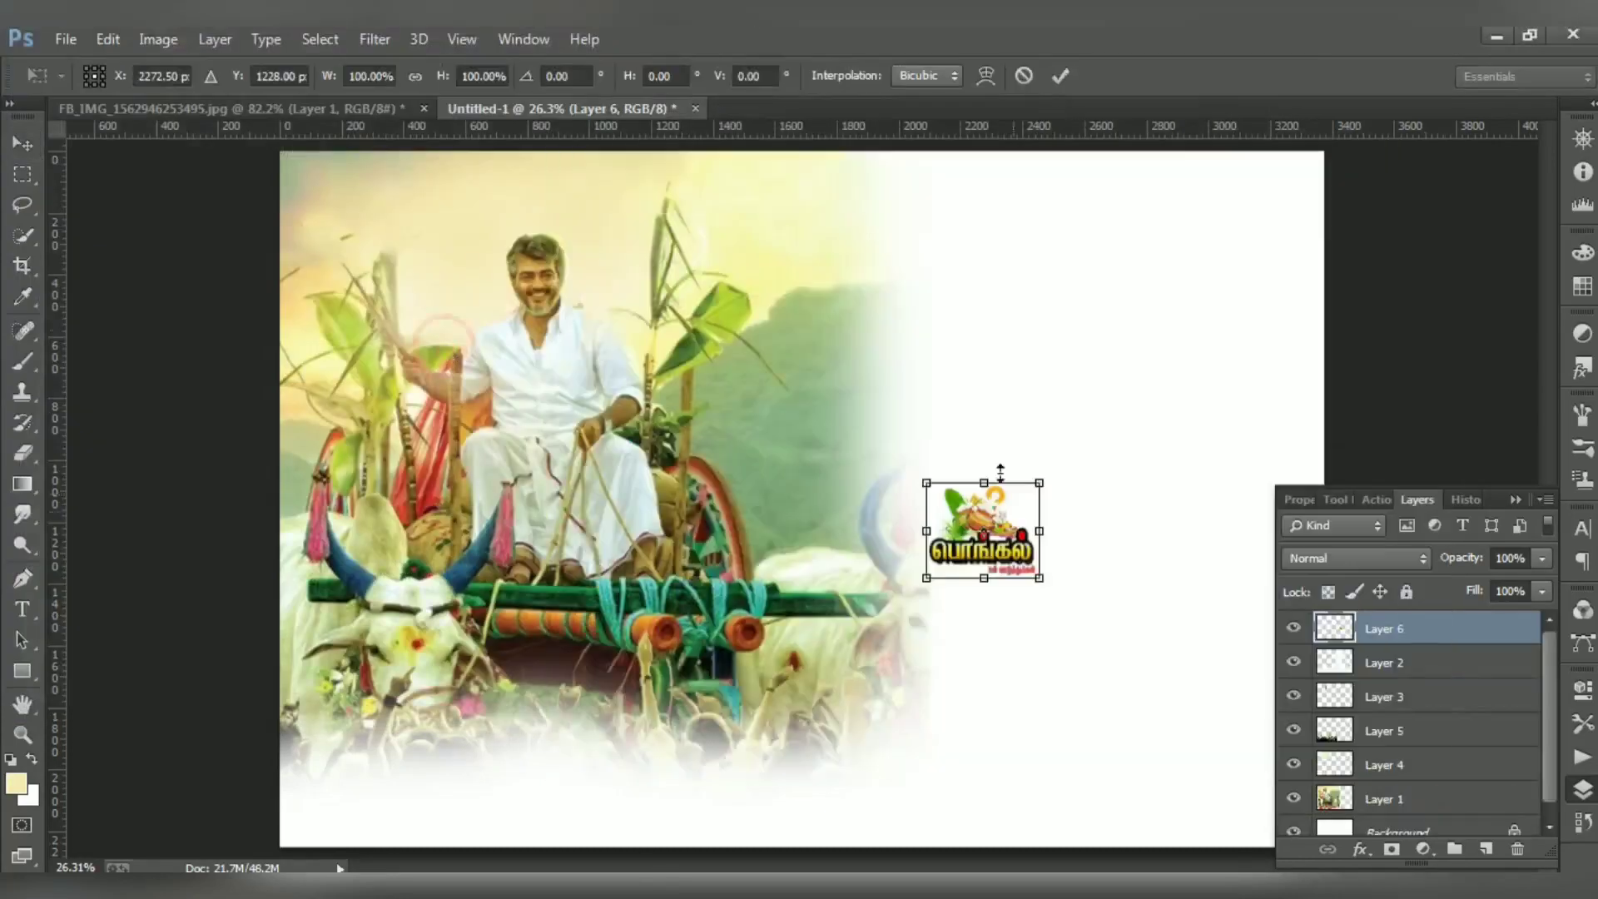
- Enlarge the Pongal greeting title on Layer 6 in the upper part of the blank white area
drag(1034, 580, 1208, 461)
key(Return)
- Start a Pen path along the lower edge of the crowd, beginning outside the canvas
key(p)
click(251, 789)
click(297, 755)
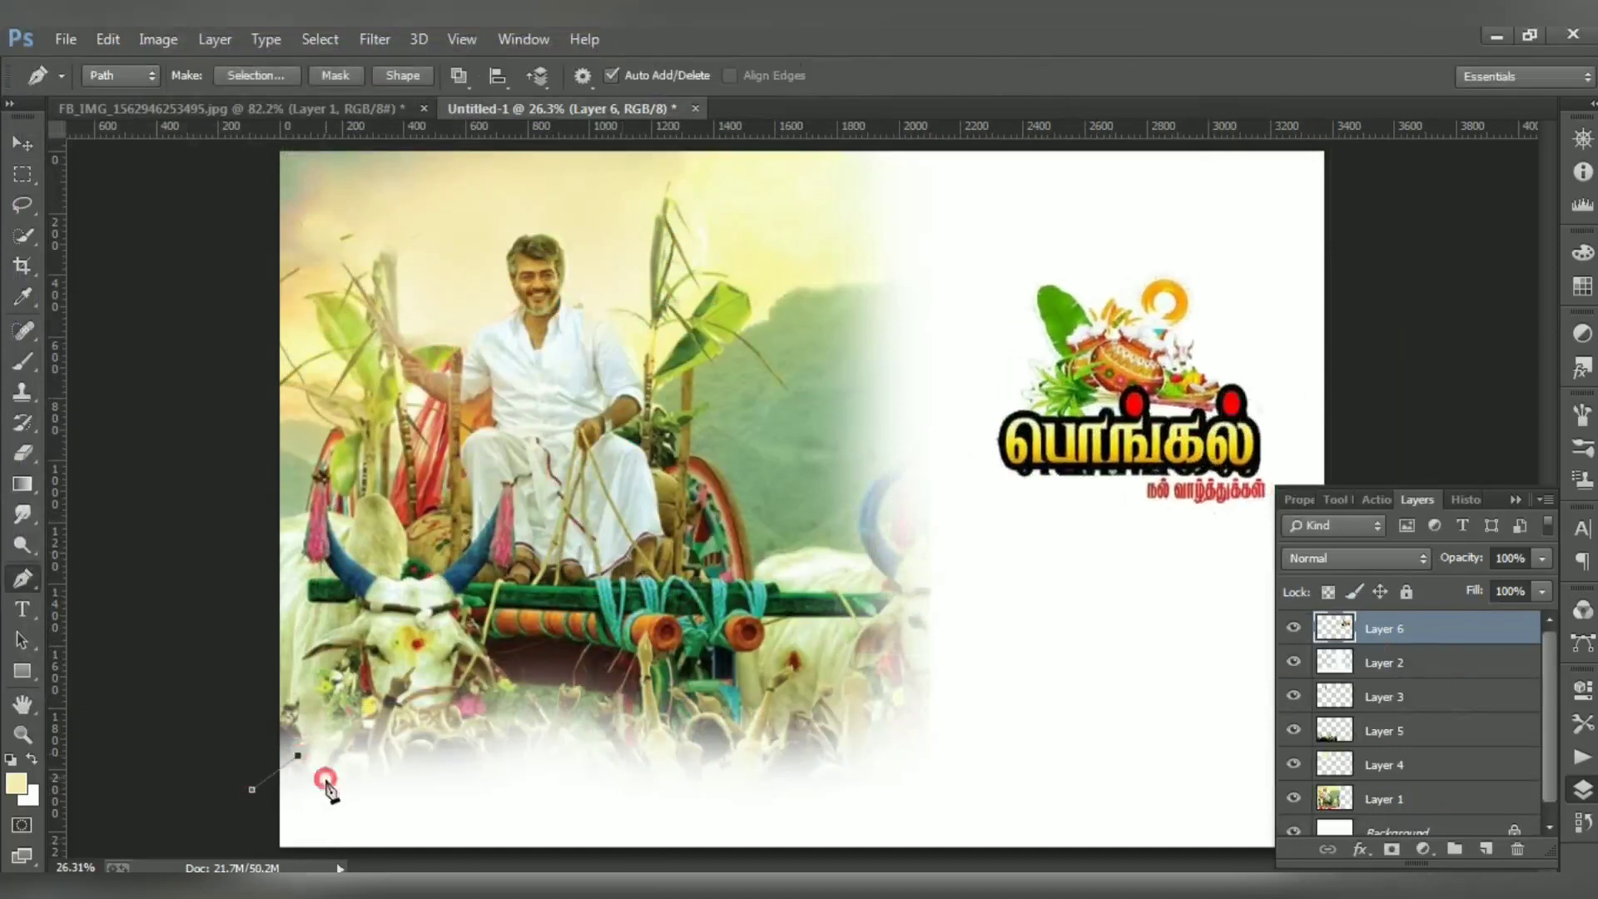
click(639, 745)
click(673, 737)
drag(732, 780, 751, 762)
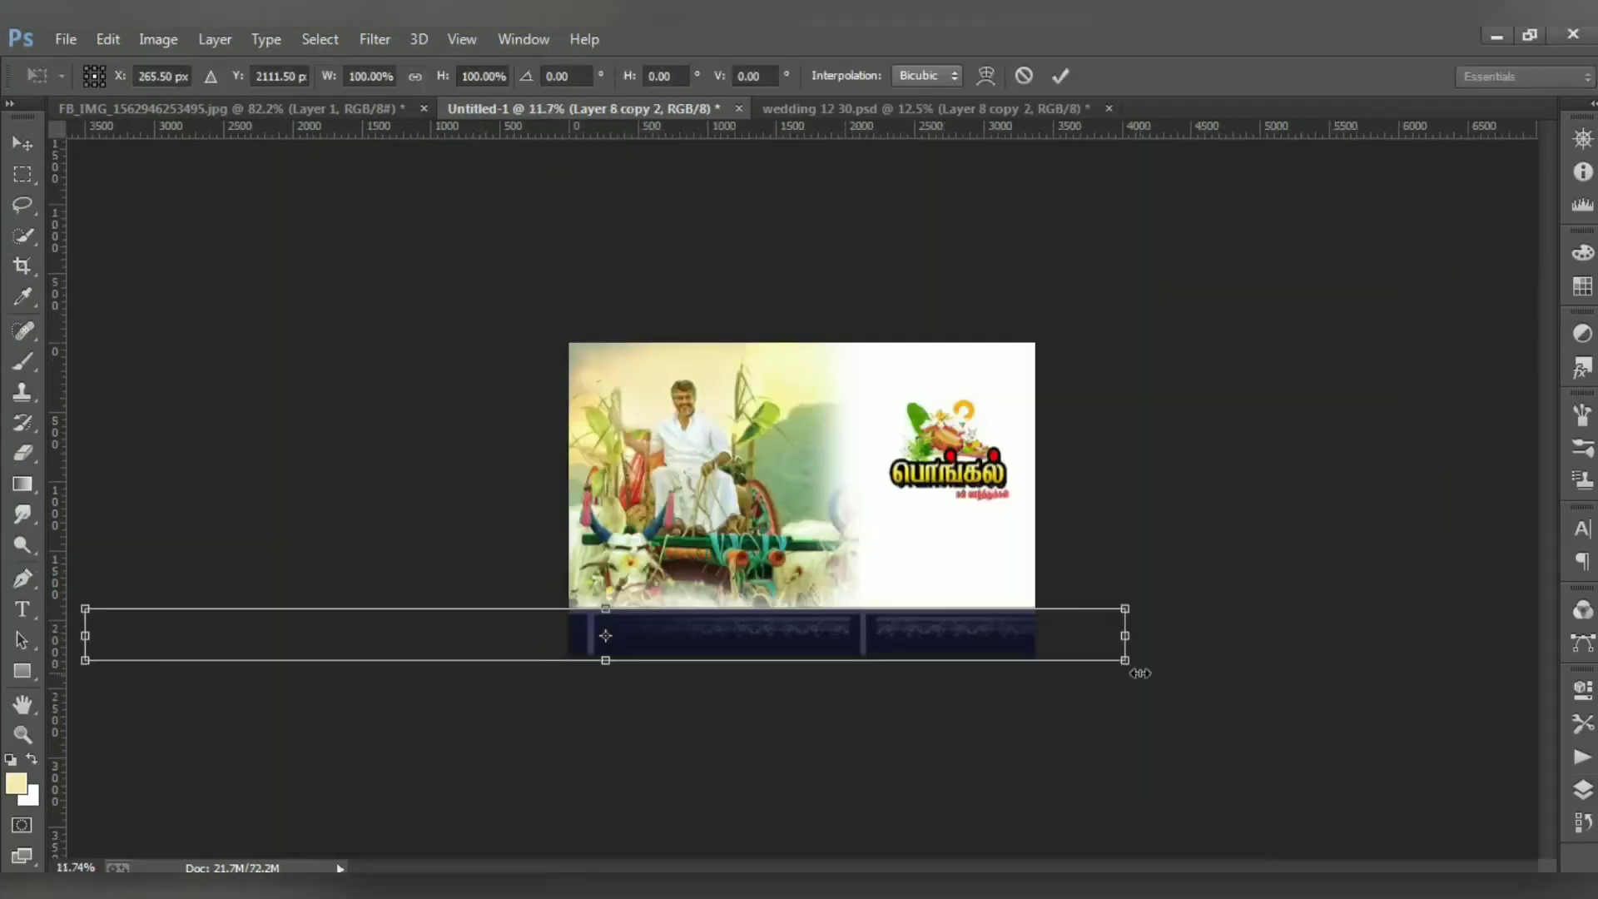
- Scale the navy strip to about 66.67% and position it along the banner's lower edge
drag(1125, 660, 952, 653)
drag(919, 625, 1000, 624)
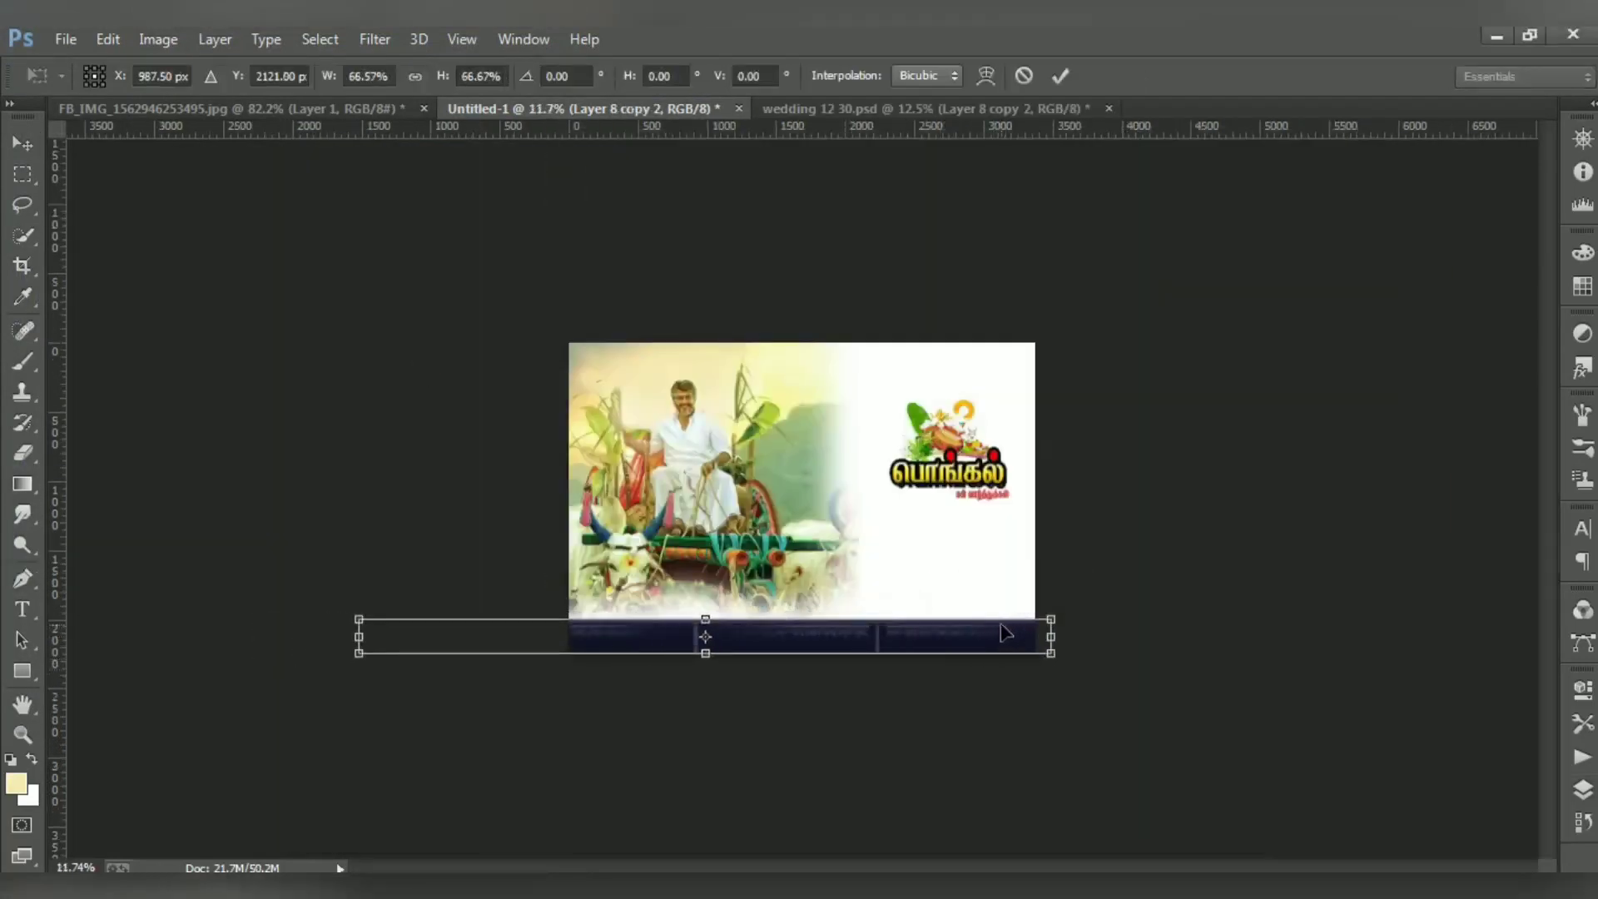
key(ctrl+plus)
key(ctrl+0)
key(Return)
drag(1006, 724, 1006, 724)
key(ctrl+t)
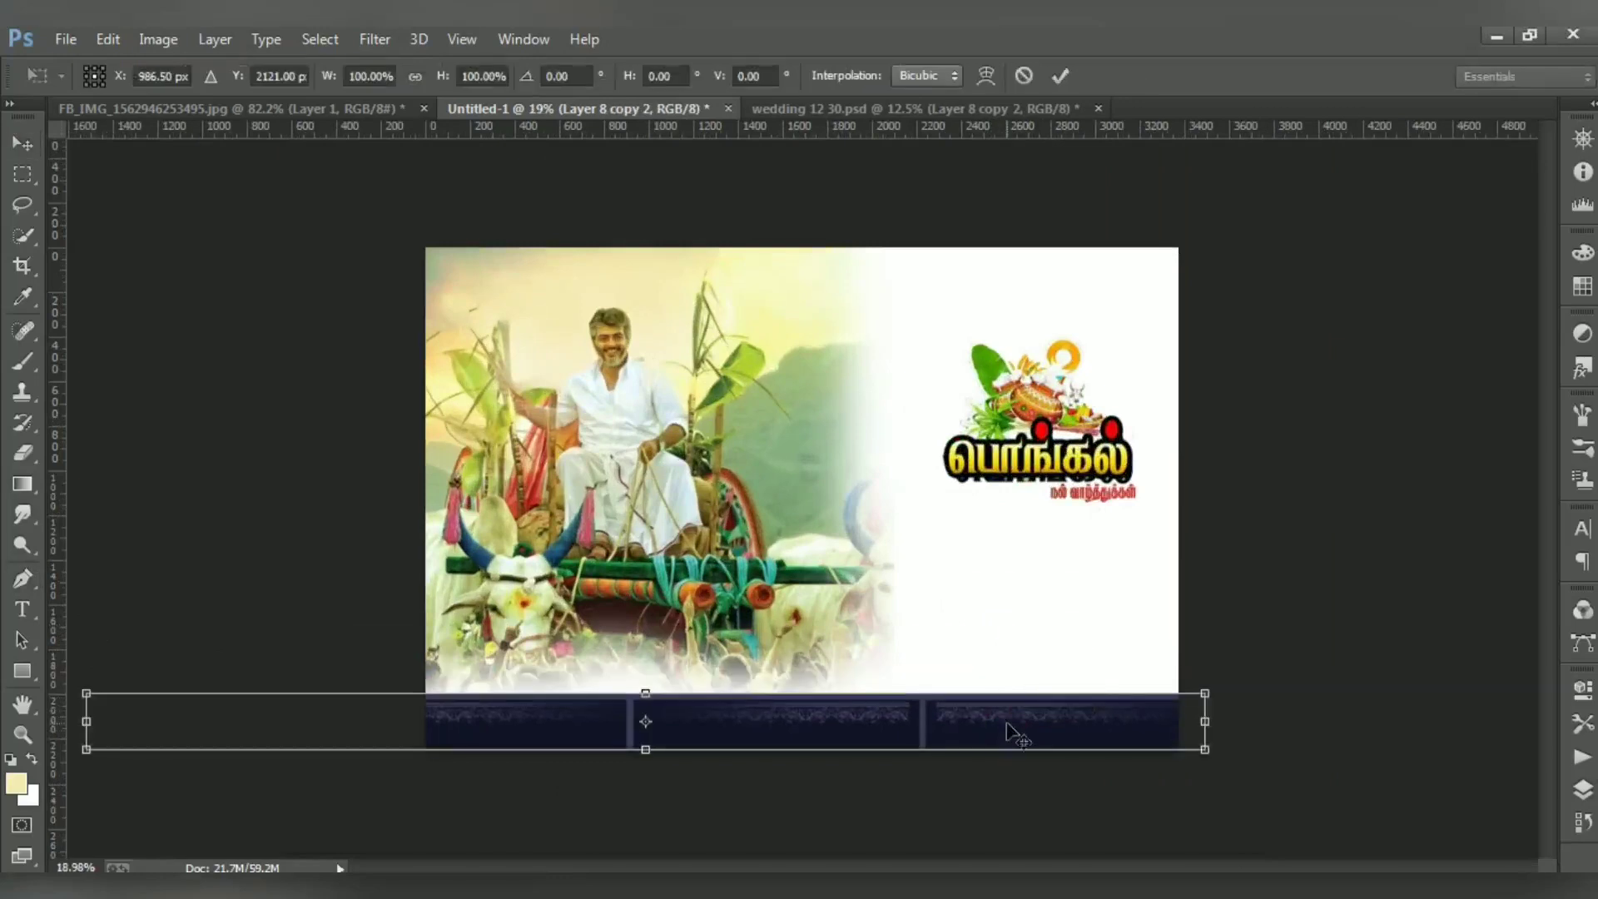
drag(1213, 690, 1307, 646)
click(1023, 76)
- Shift the navy strip slightly to the right along the banner's lower edge
key(ctrl+t)
drag(1036, 732, 1071, 734)
key(Return)
key(ctrl+0)
- Nudge the white fade on Layer 2 down at the lower edge of the poster to uncover the crowd
click(751, 722)
key(shift+Down)
key(shift+Down)
key(shift+Down)
key(shift+Down)
key(shift+Down)
key(shift+Down)
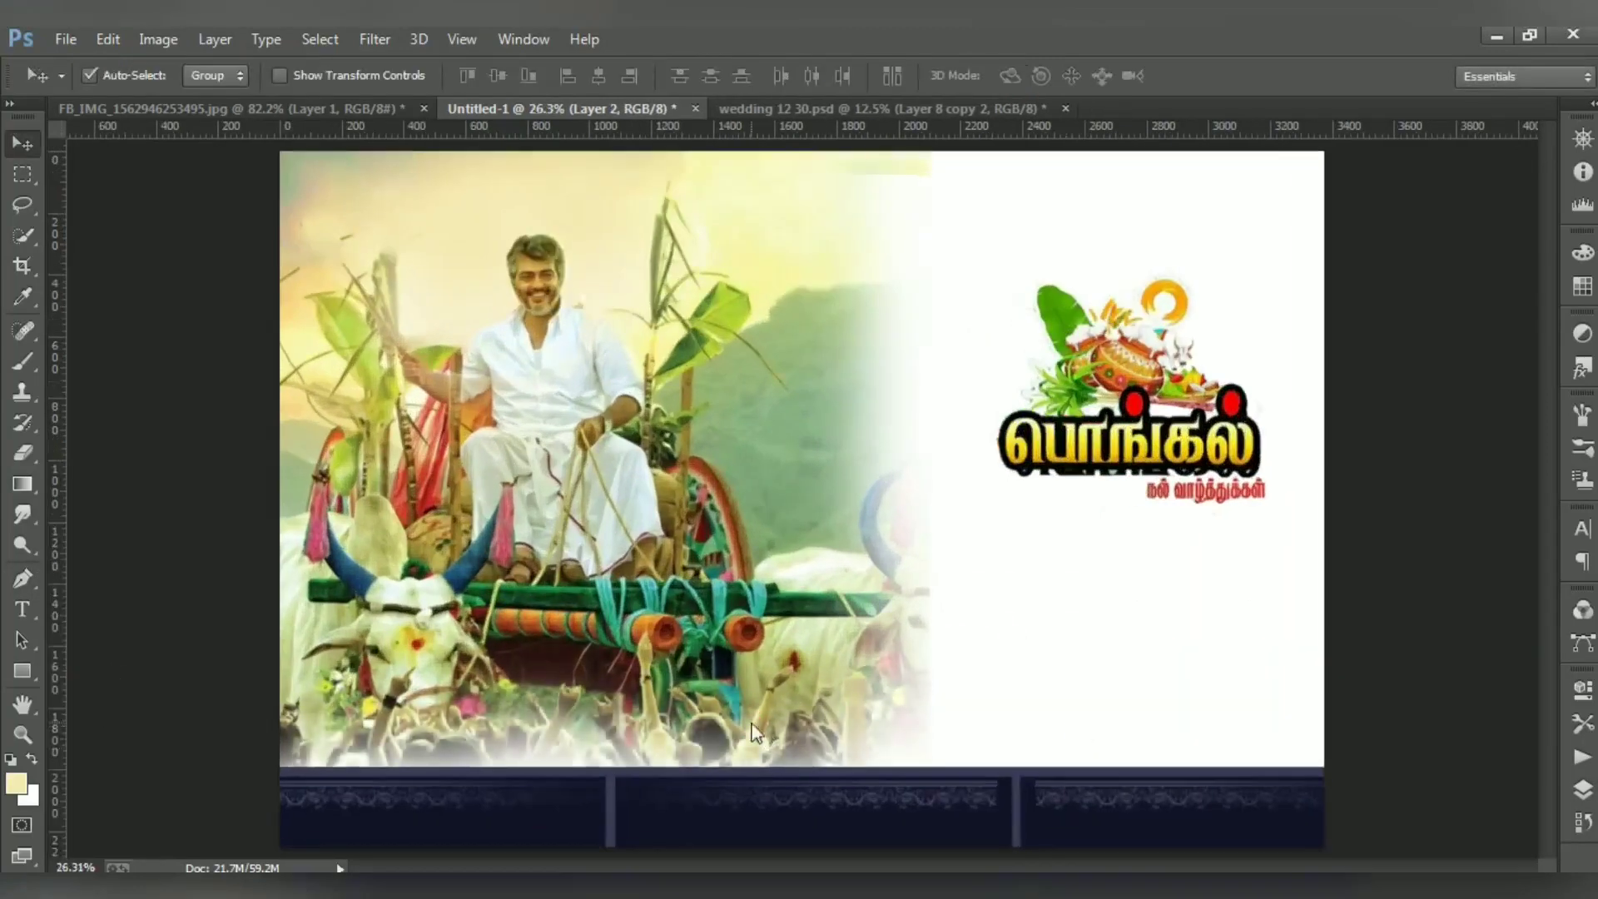
- Nudge the crowd on Layer 5 down toward the upper edge of the navy strip
click(644, 682)
key(shift+Down)
key(shift+Down)
key(shift+Down)
key(shift+Down)
key(shift+Down)
key(shift+Down)
key(shift+Down)
key(shift+Down)
key(shift+Down)
key(shift+Down)
key(shift+Down)
key(shift+Down)
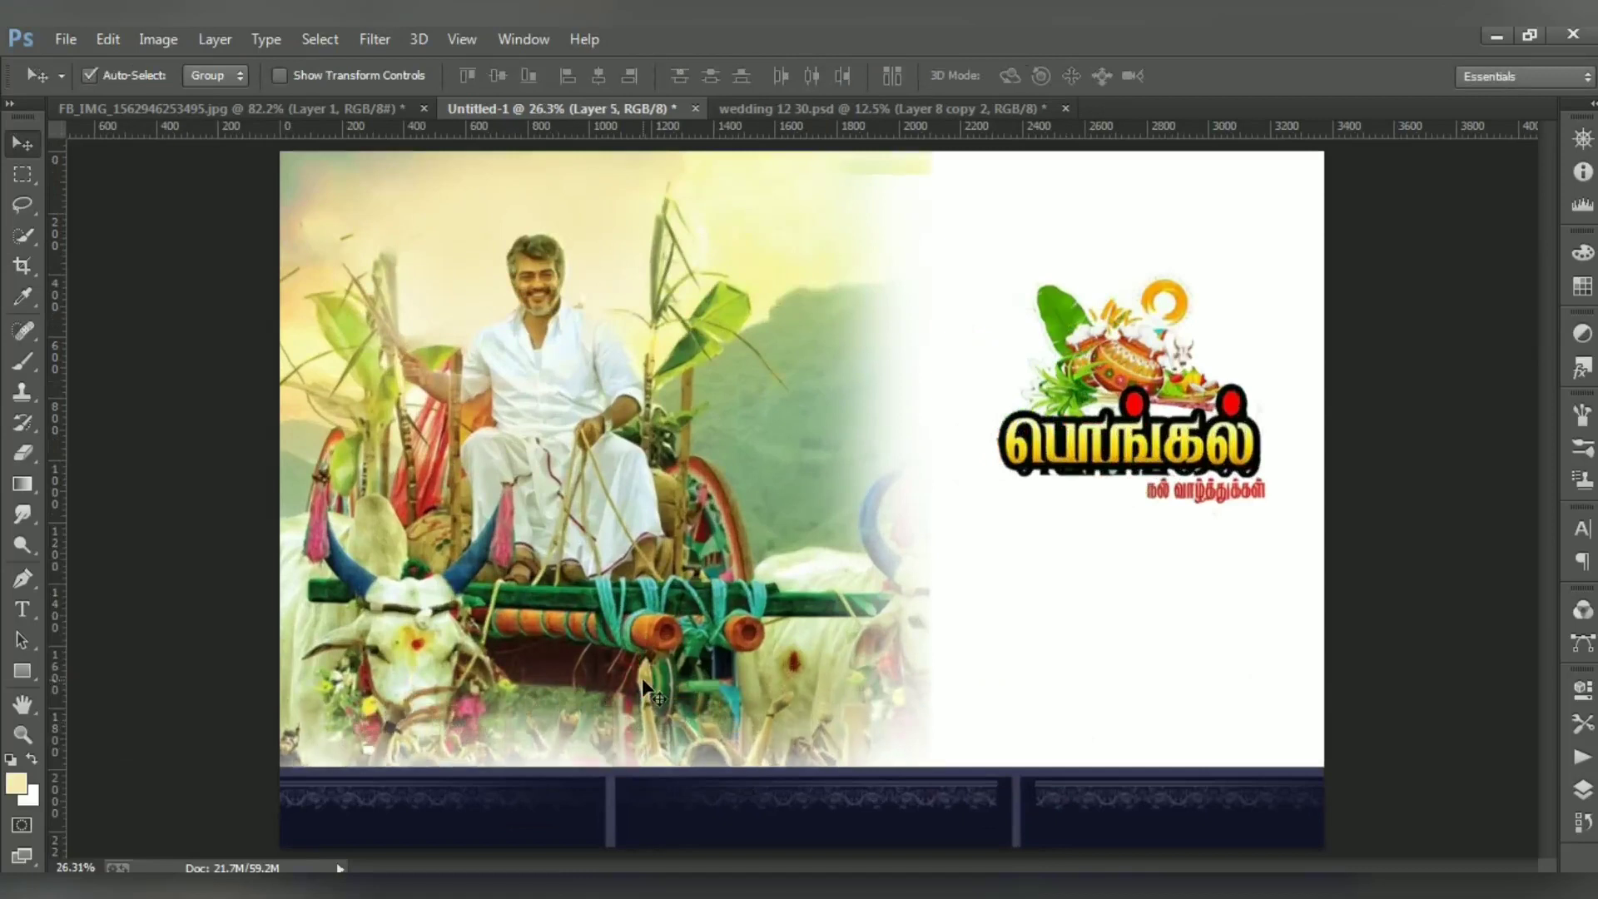
key(ctrl+alt+z)
key(ctrl+alt+z)
key(super)
key(super)
key(ctrl+shift+z)
- Erase the leftover hard edge of the poster on Layer 1 near the banner's top with the Eraser at 100% opacity
key(e)
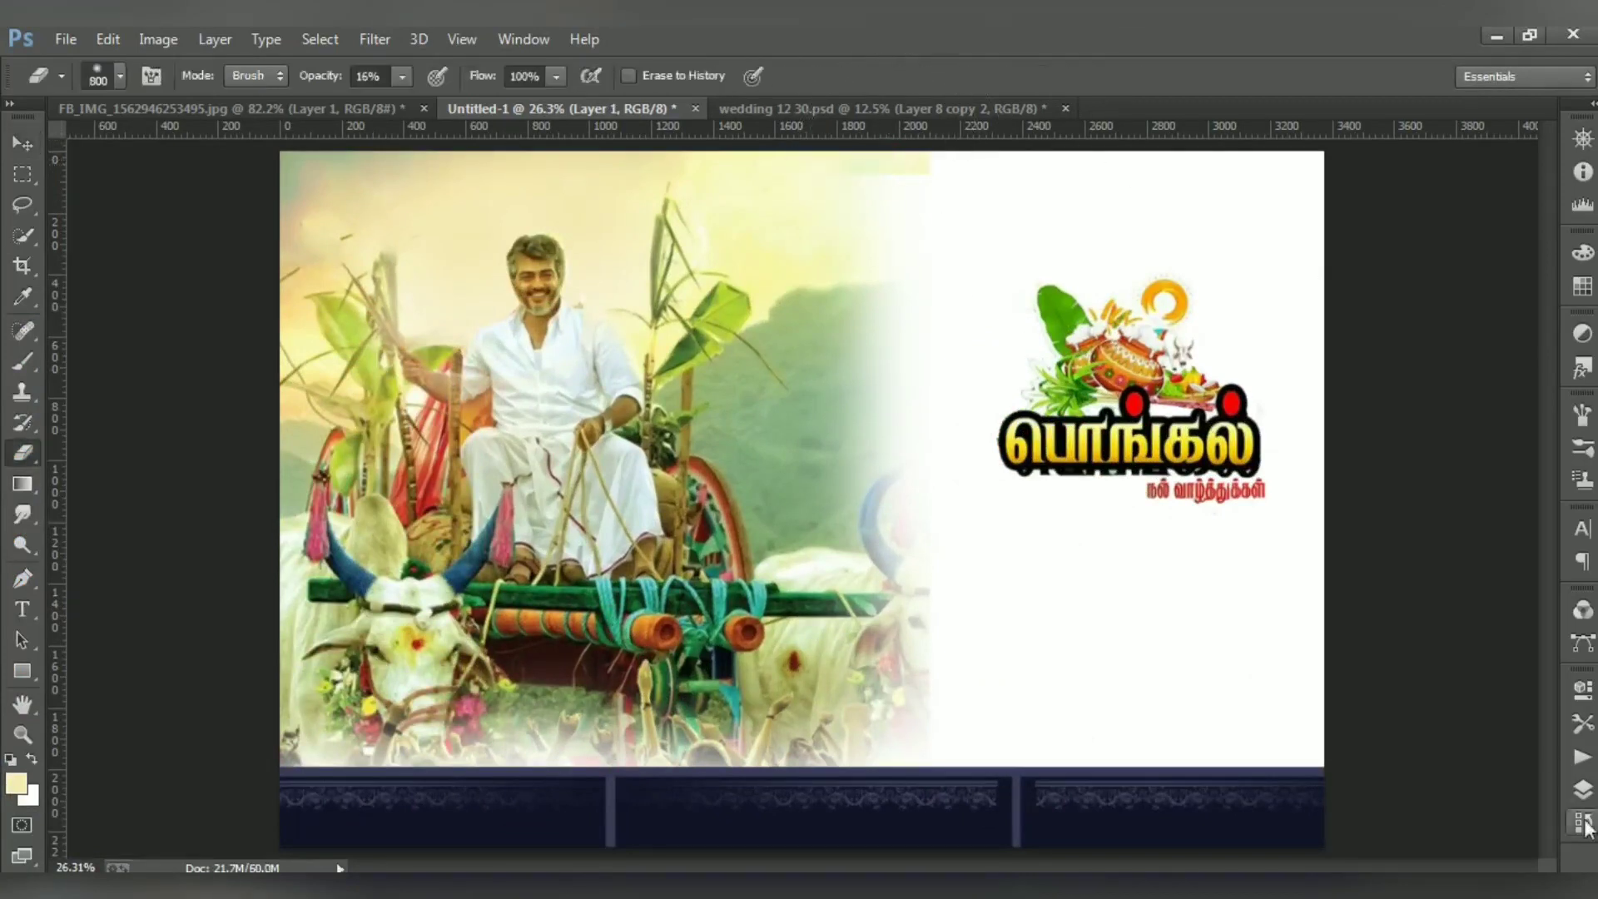
click(1582, 788)
click(1298, 830)
click(1298, 831)
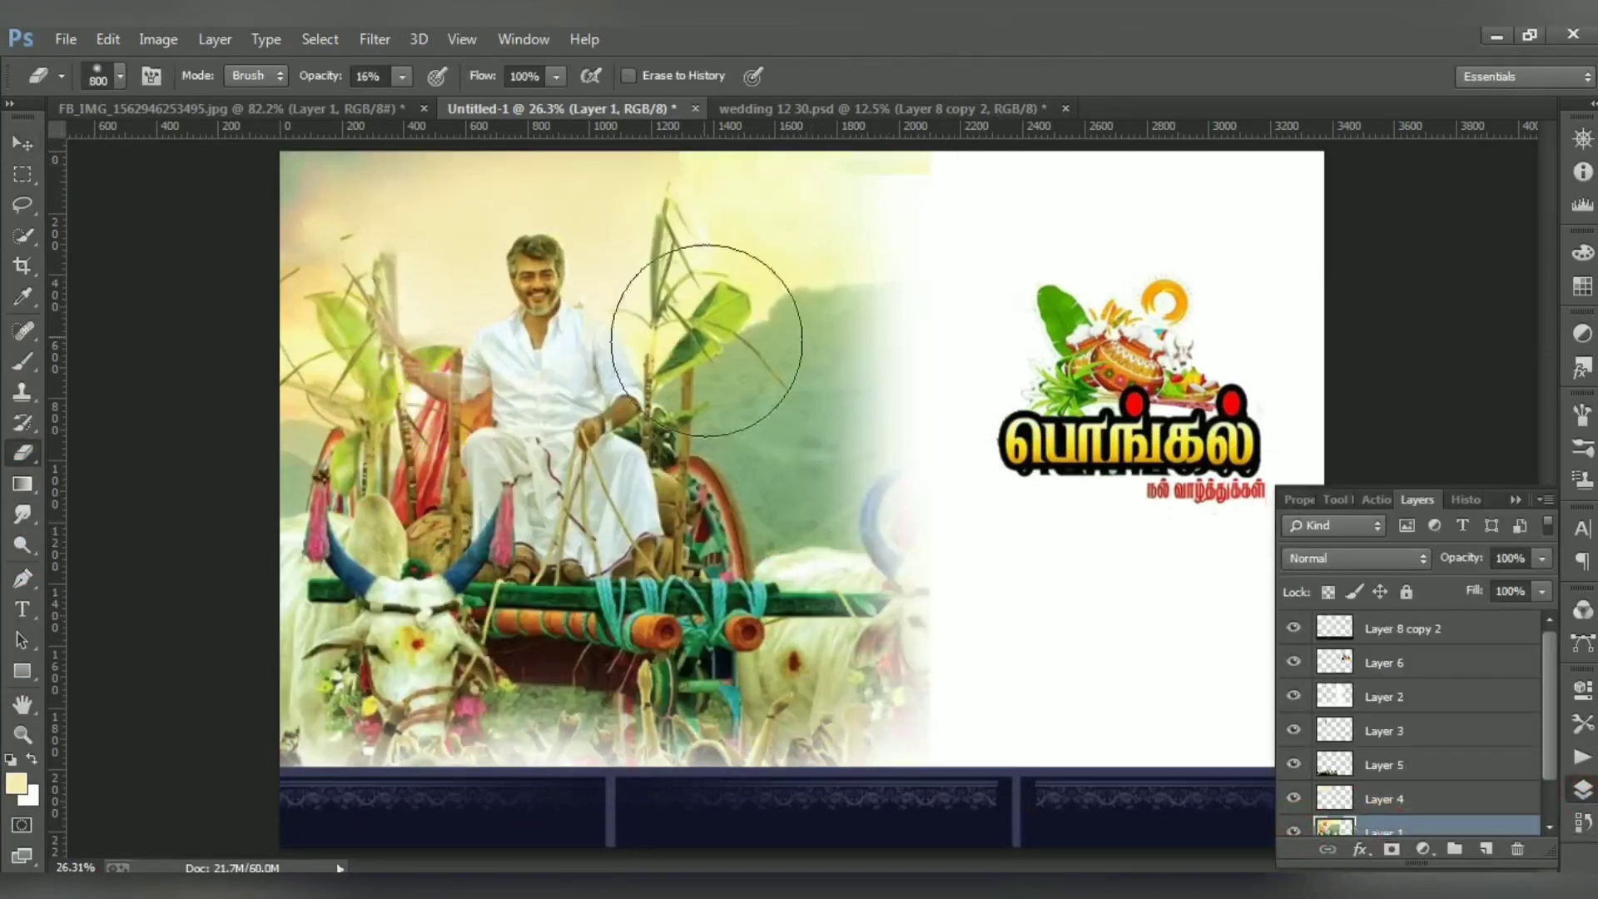
drag(411, 107, 504, 103)
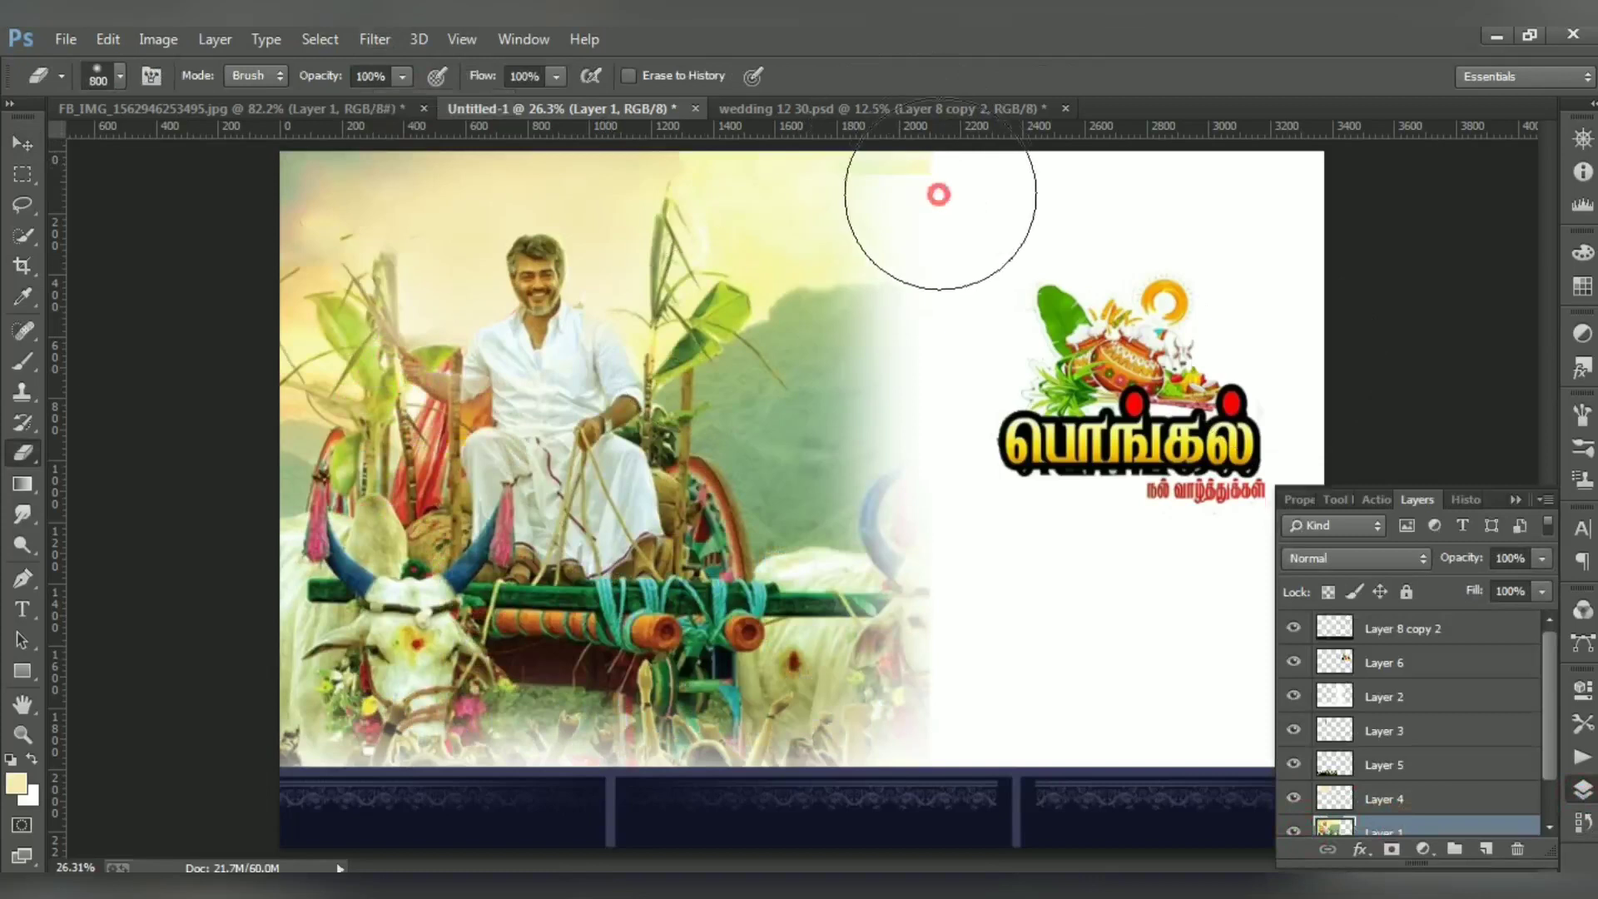
click(22, 150)
click(1516, 500)
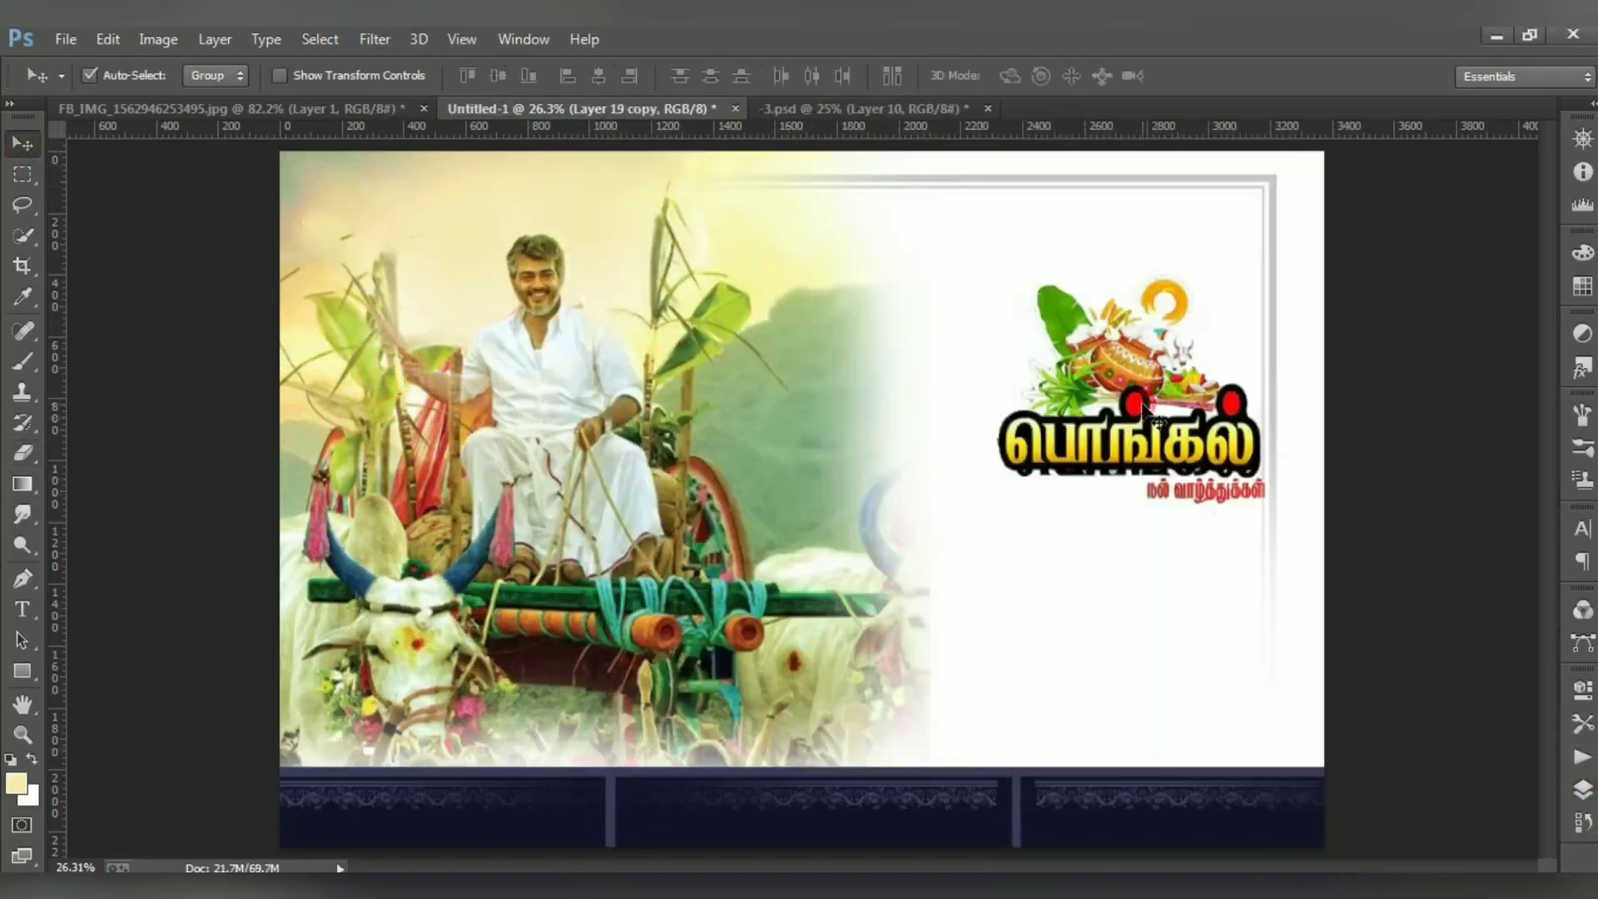
- Move the Pongal greeting title on Layer 6 down and left, inside the grey frame lines
drag(1142, 411, 1087, 459)
click(1088, 457)
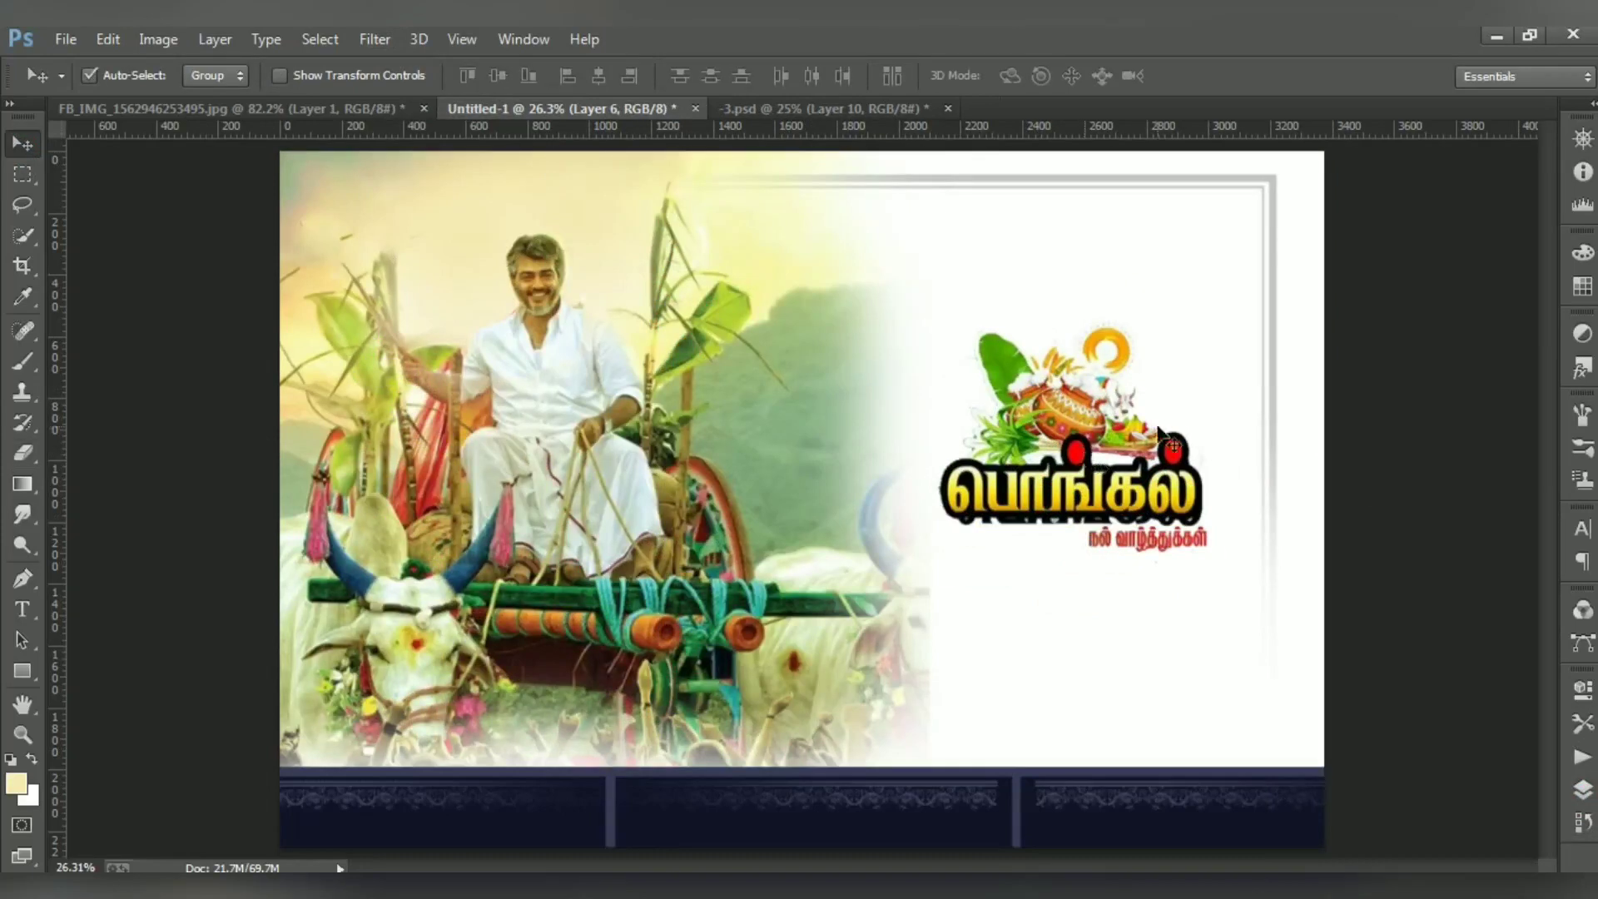
click(1584, 791)
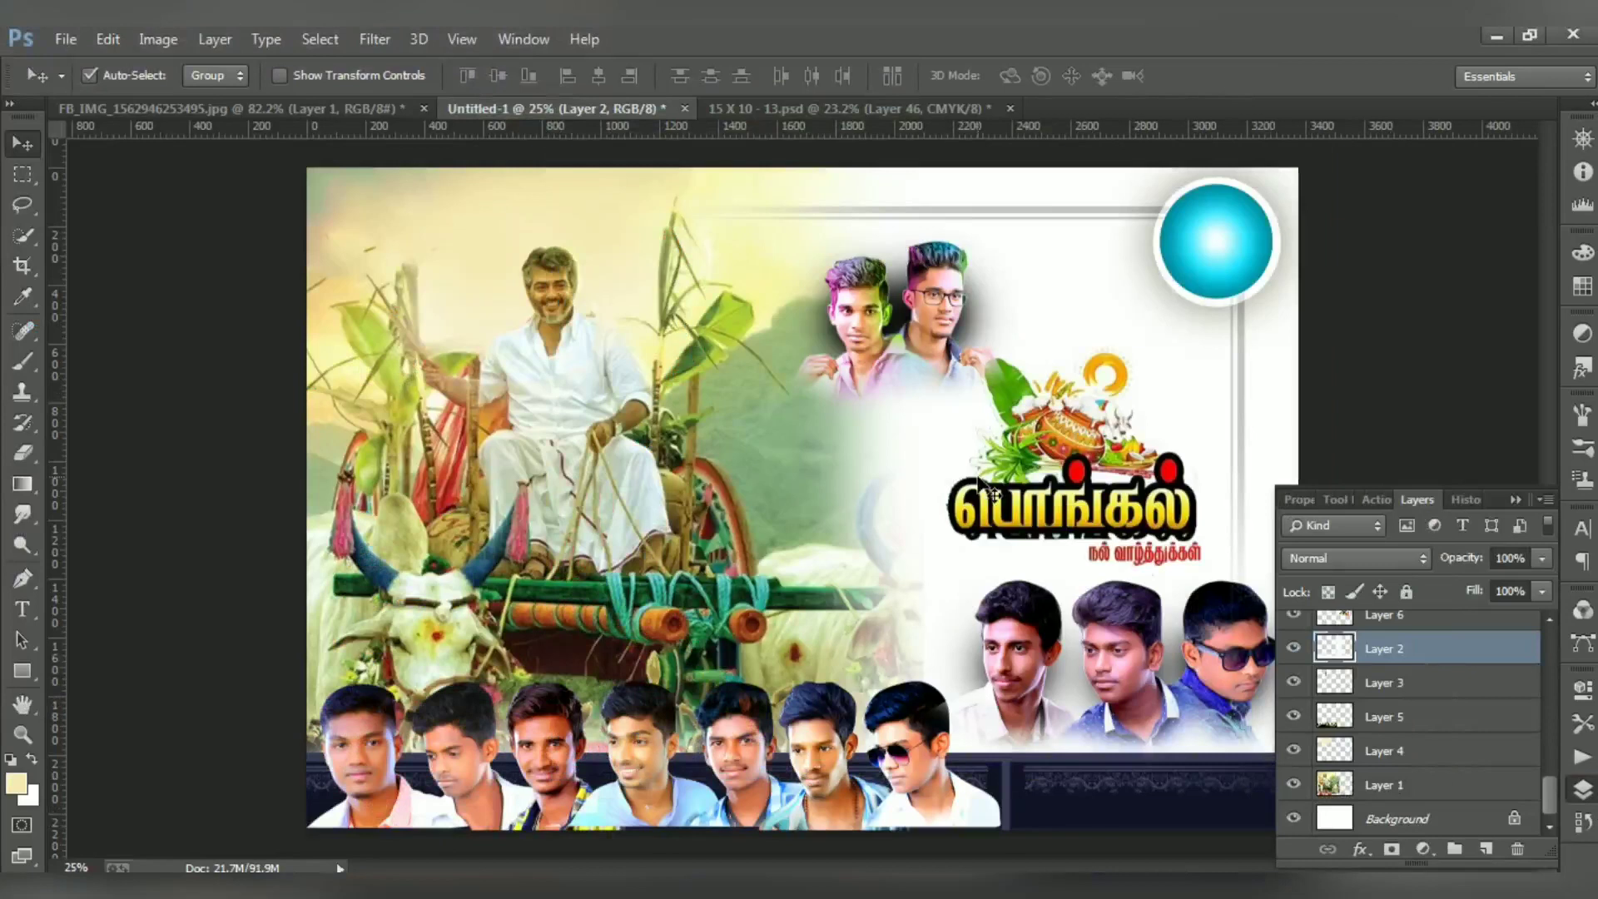
- Open the 743417_rainbow-color-splash wallpaper from Downloads, place it on the Untitled-1 banner and close the source image
key(ctrl+o)
click(103, 183)
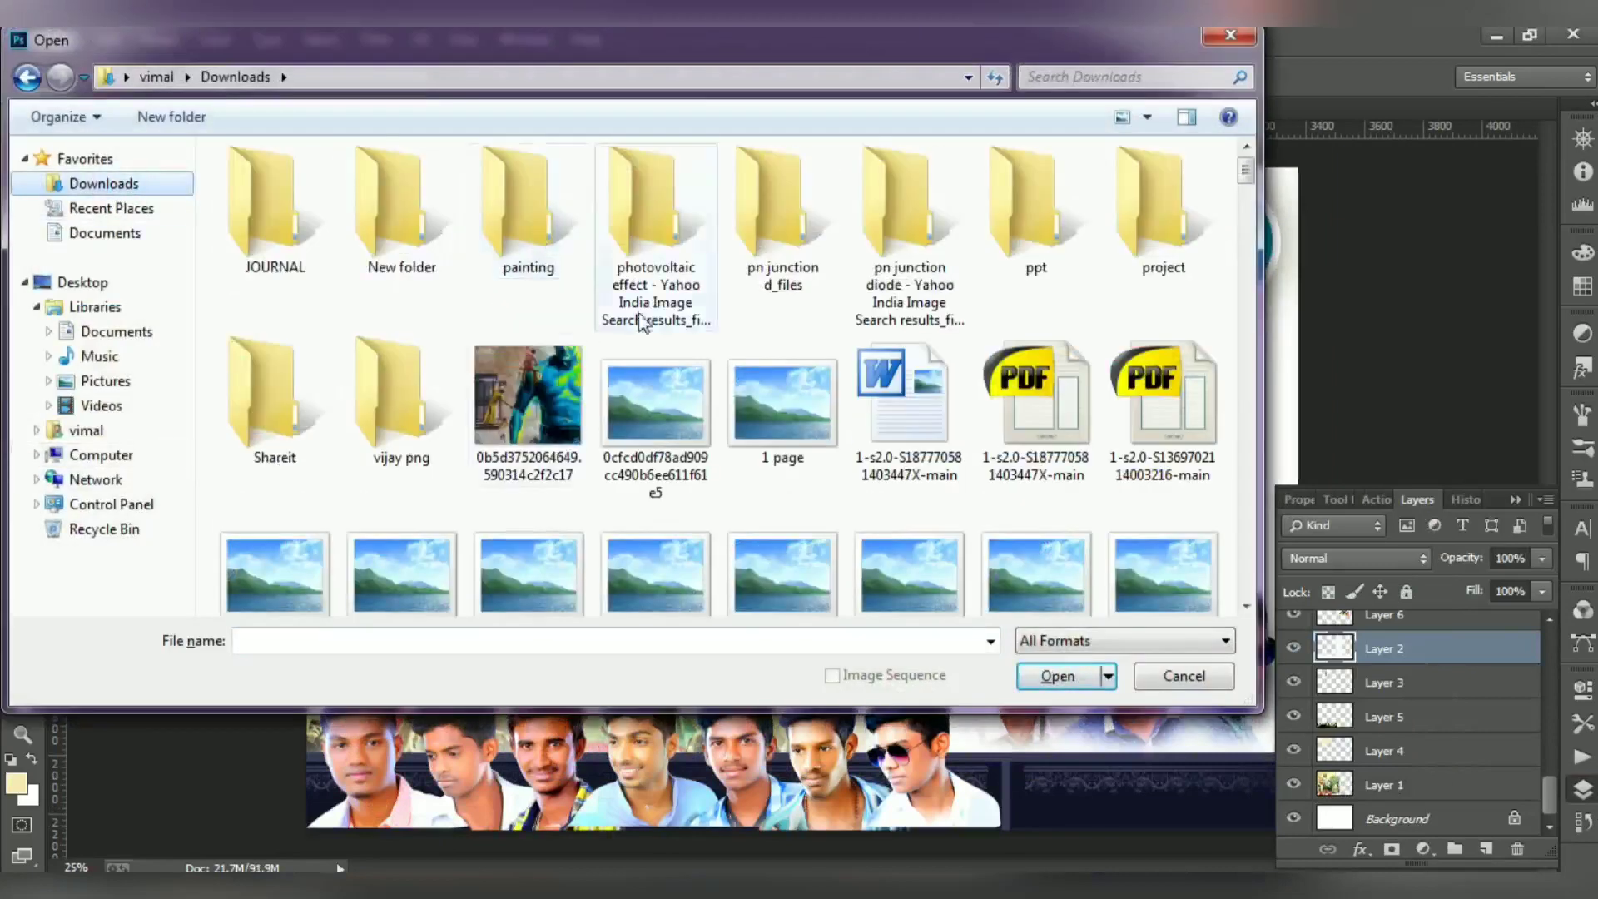
click(554, 386)
key(Down)
key(Down)
key(Down)
key(Down)
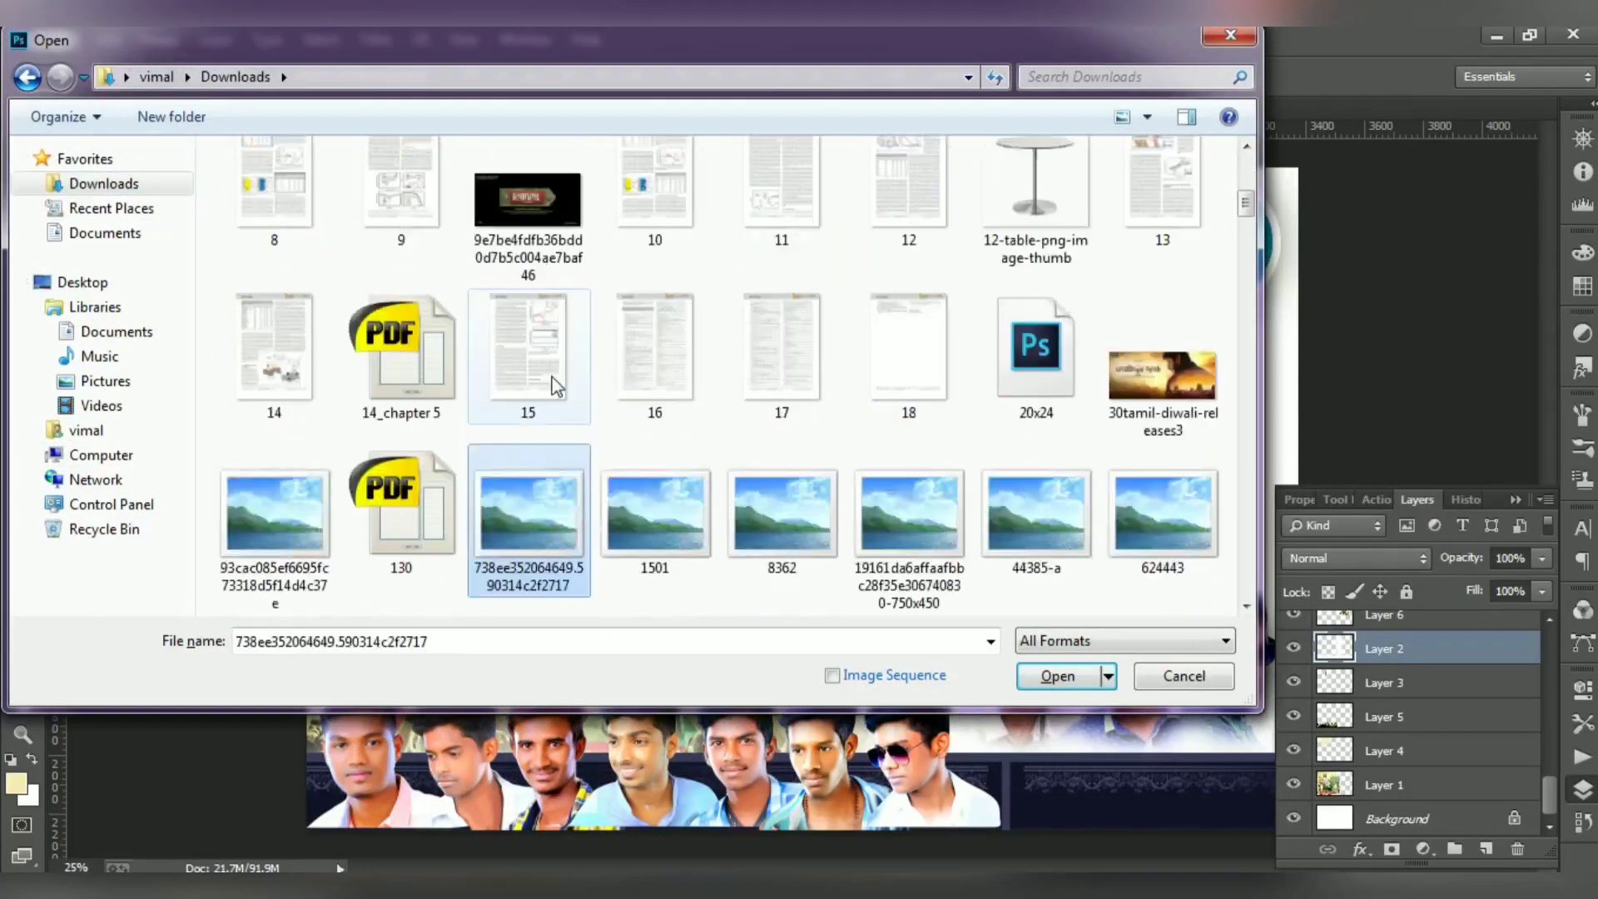
key(Down)
key(Down)
key(Up)
key(Up)
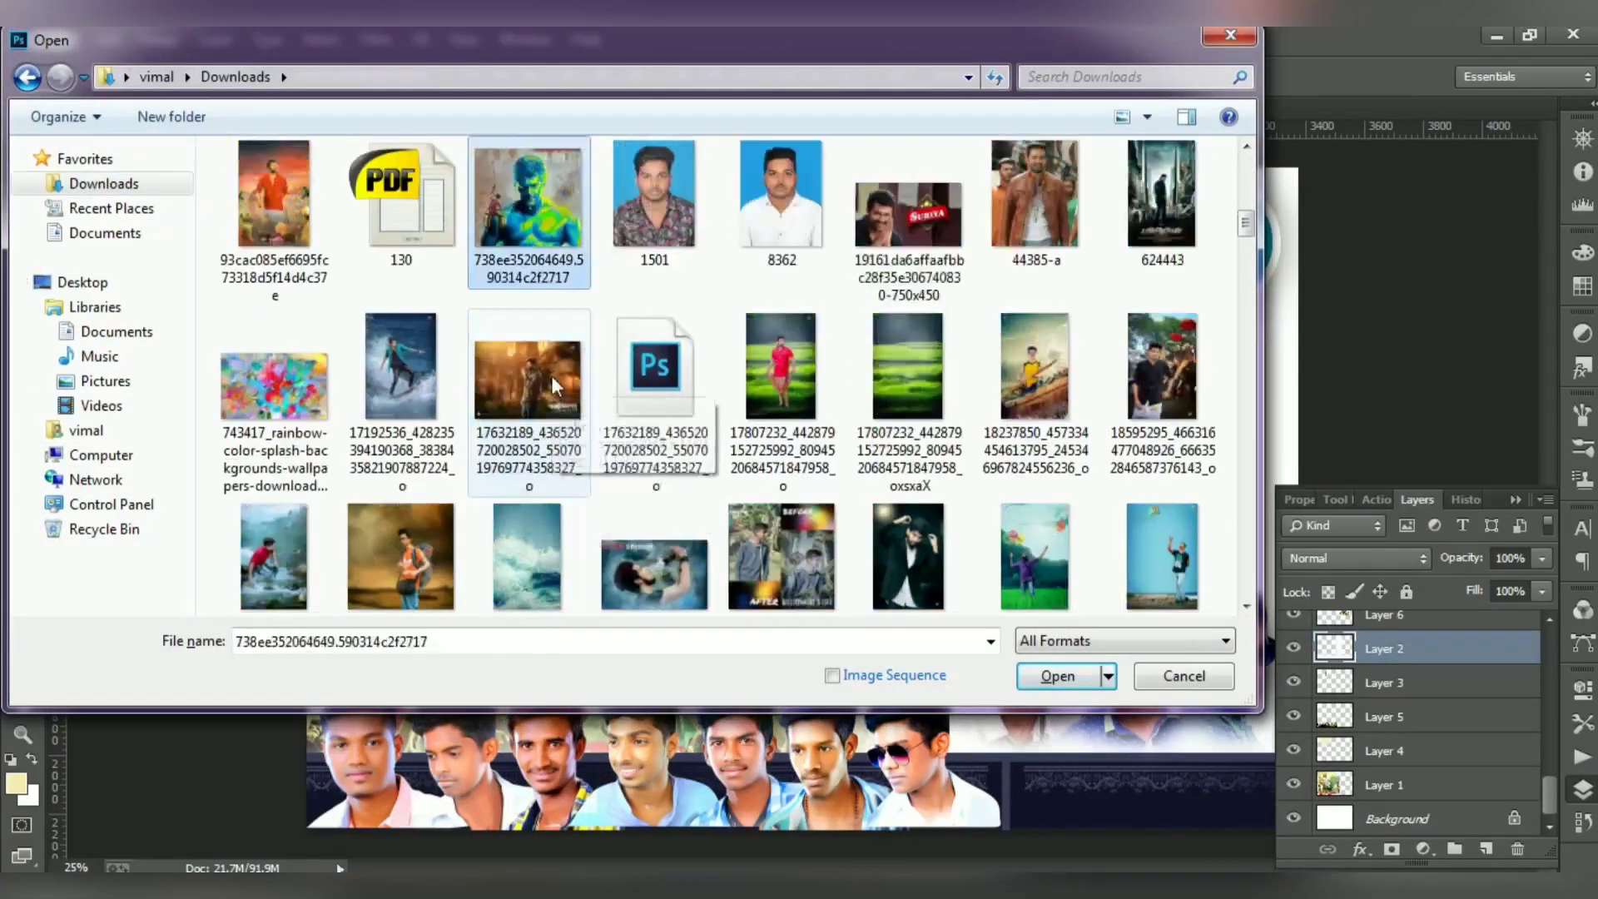
key(Left)
key(Down)
key(Left)
key(Return)
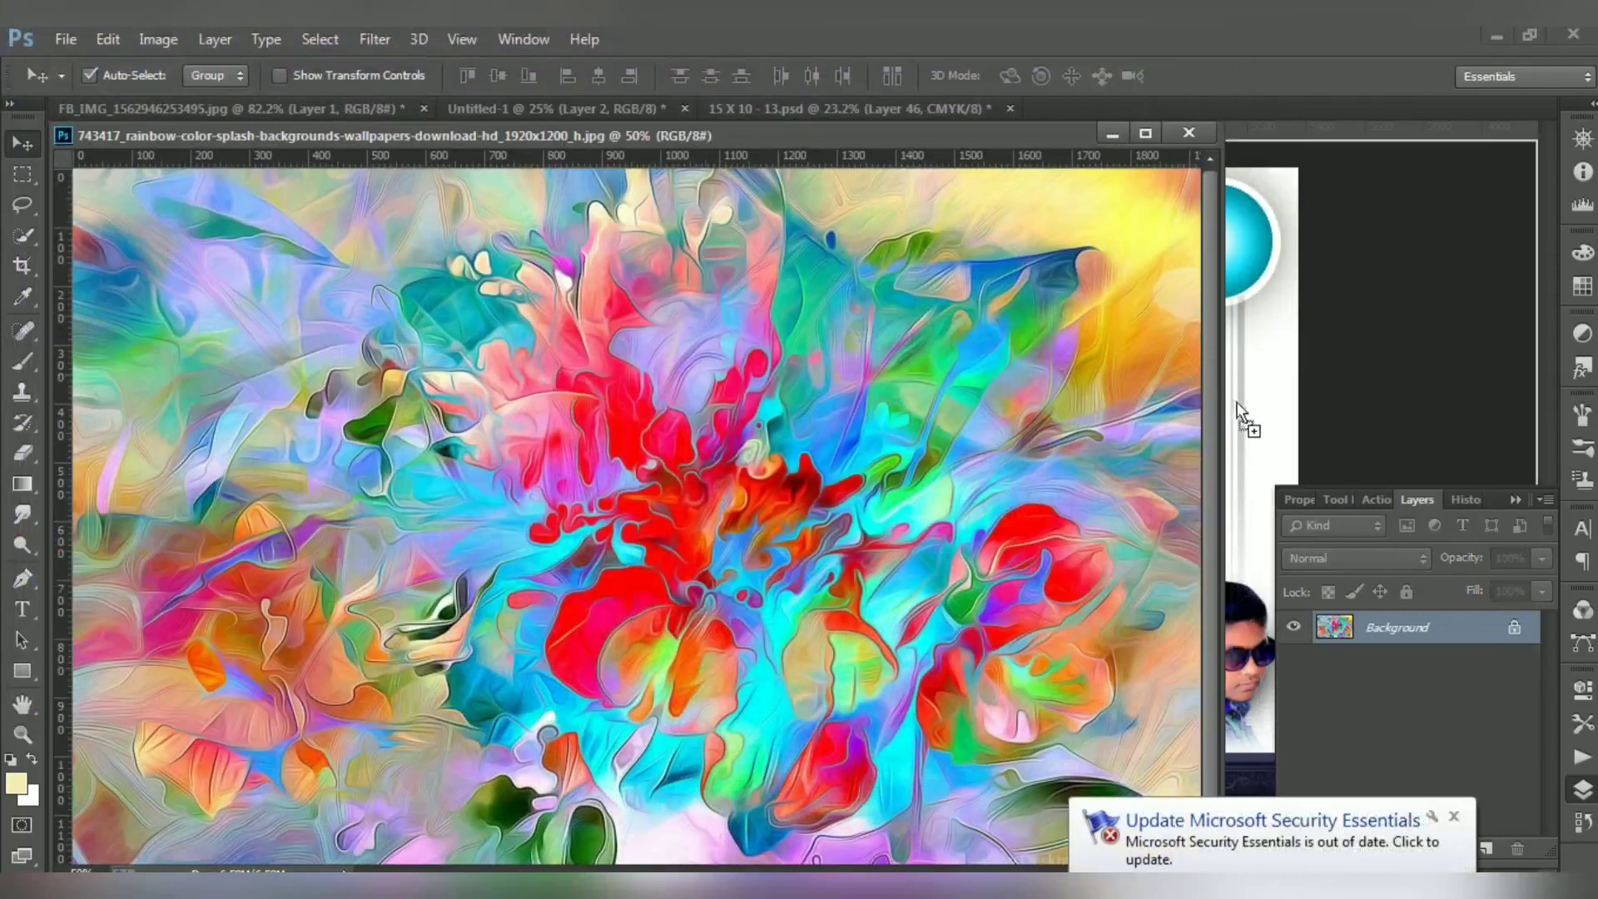
click(1188, 131)
- Enlarge and reposition the color-splash image on Layer 23 so it covers the banner's right part behind the title and portraits
key(ctrl+t)
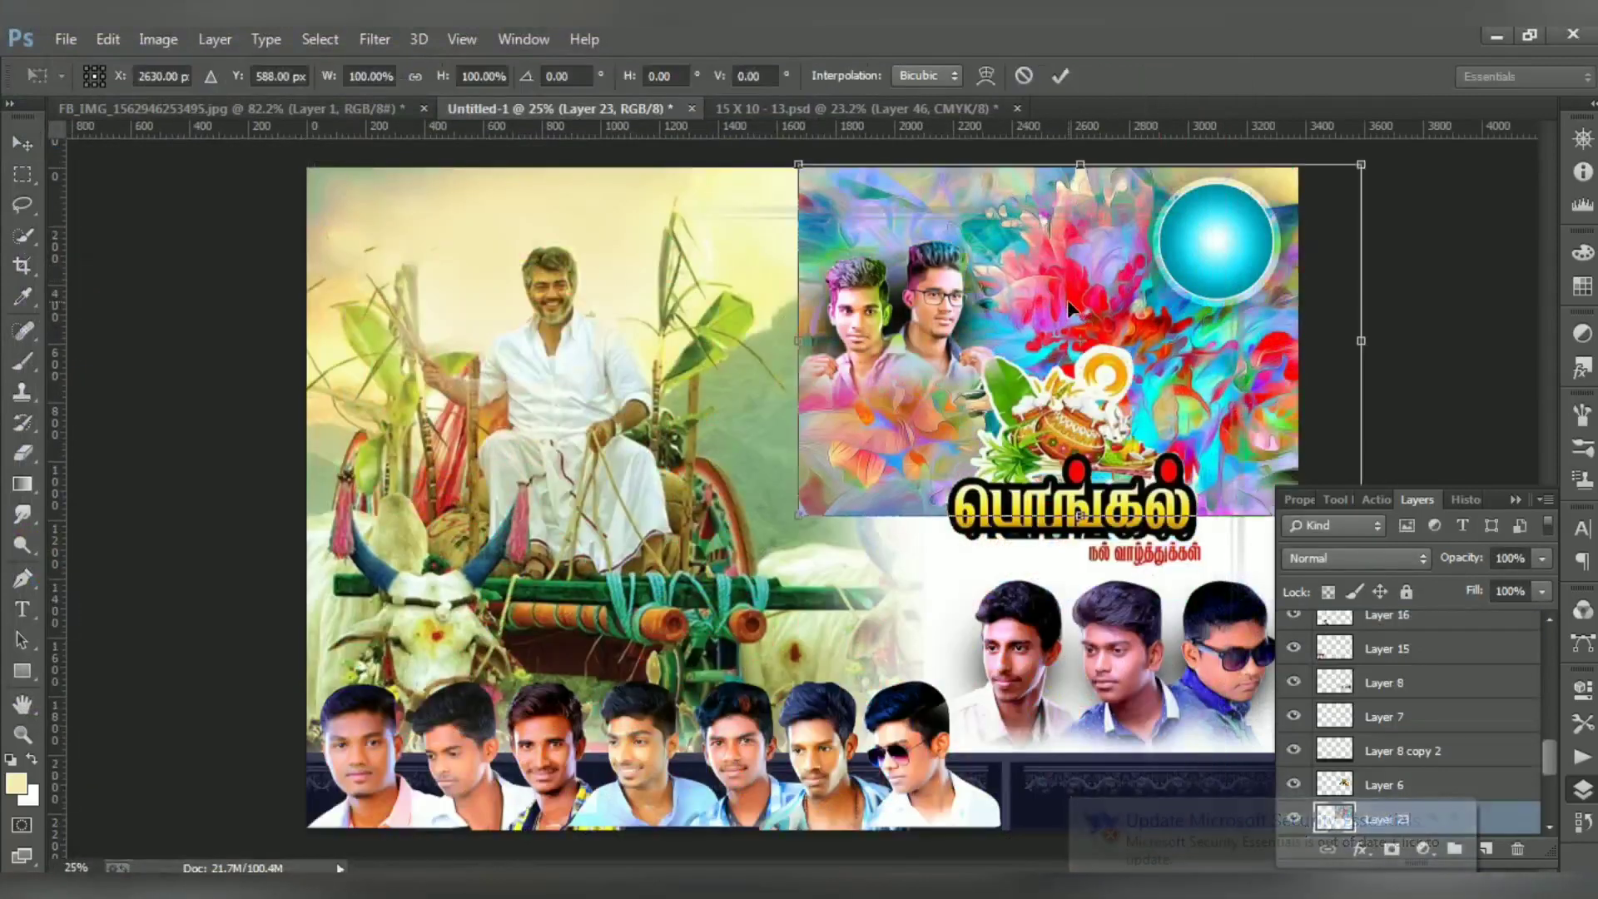
drag(798, 516, 637, 617)
drag(859, 537, 842, 657)
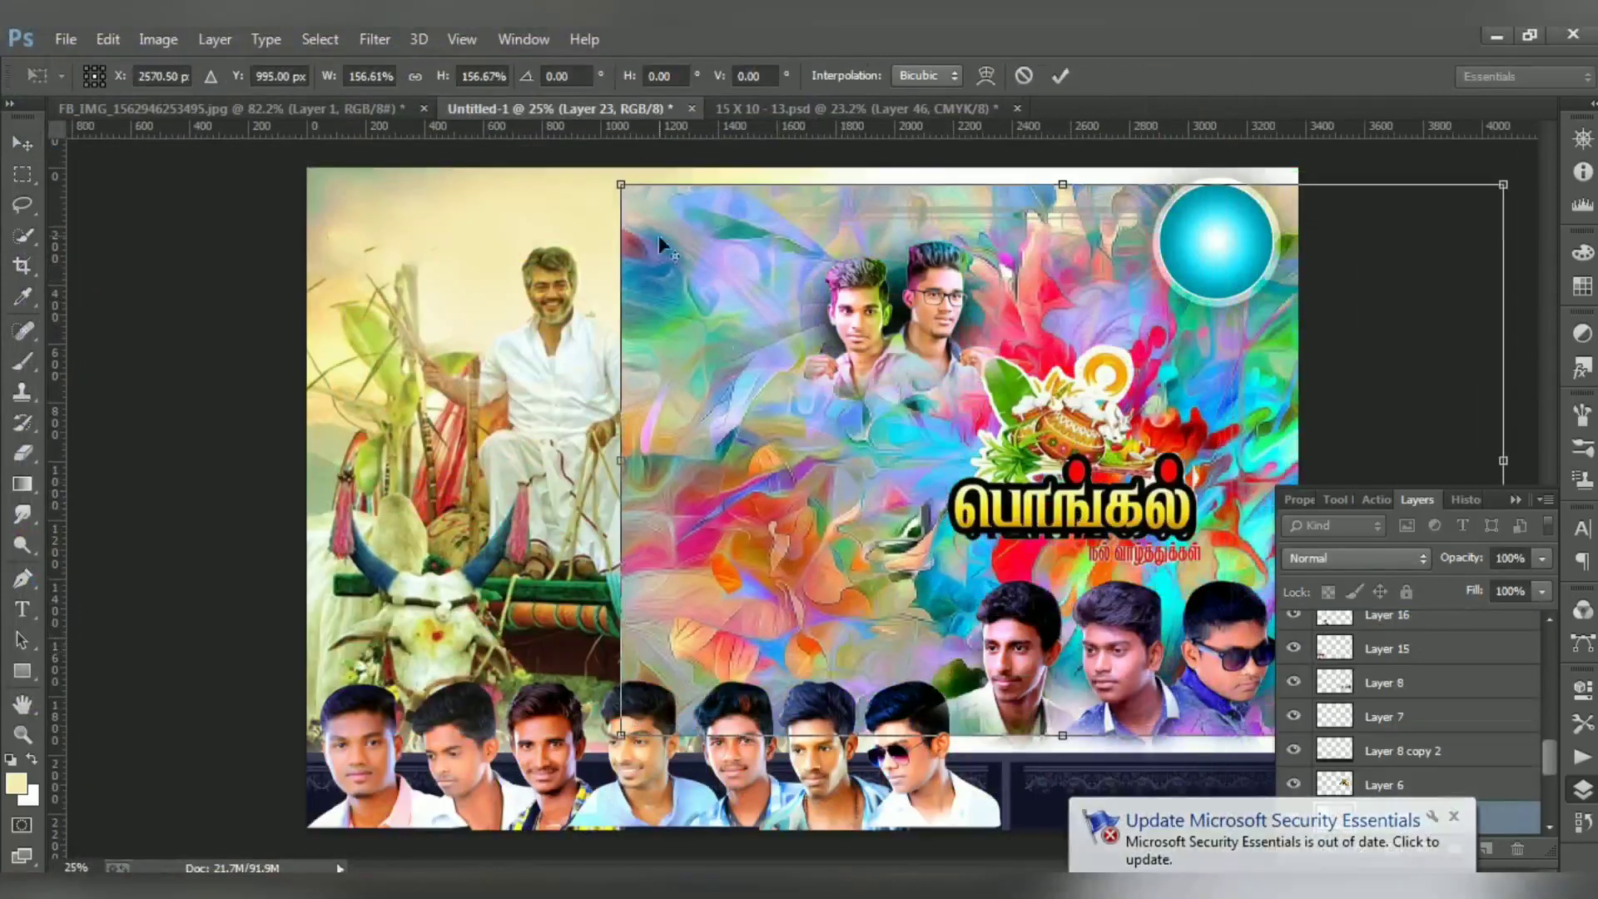
drag(620, 184, 560, 142)
drag(798, 387, 791, 418)
drag(558, 177, 535, 161)
key(Return)
key(Return)
- Apply a Gaussian Blur to the color-splash image on Layer 23
click(374, 39)
mouse_move(396, 321)
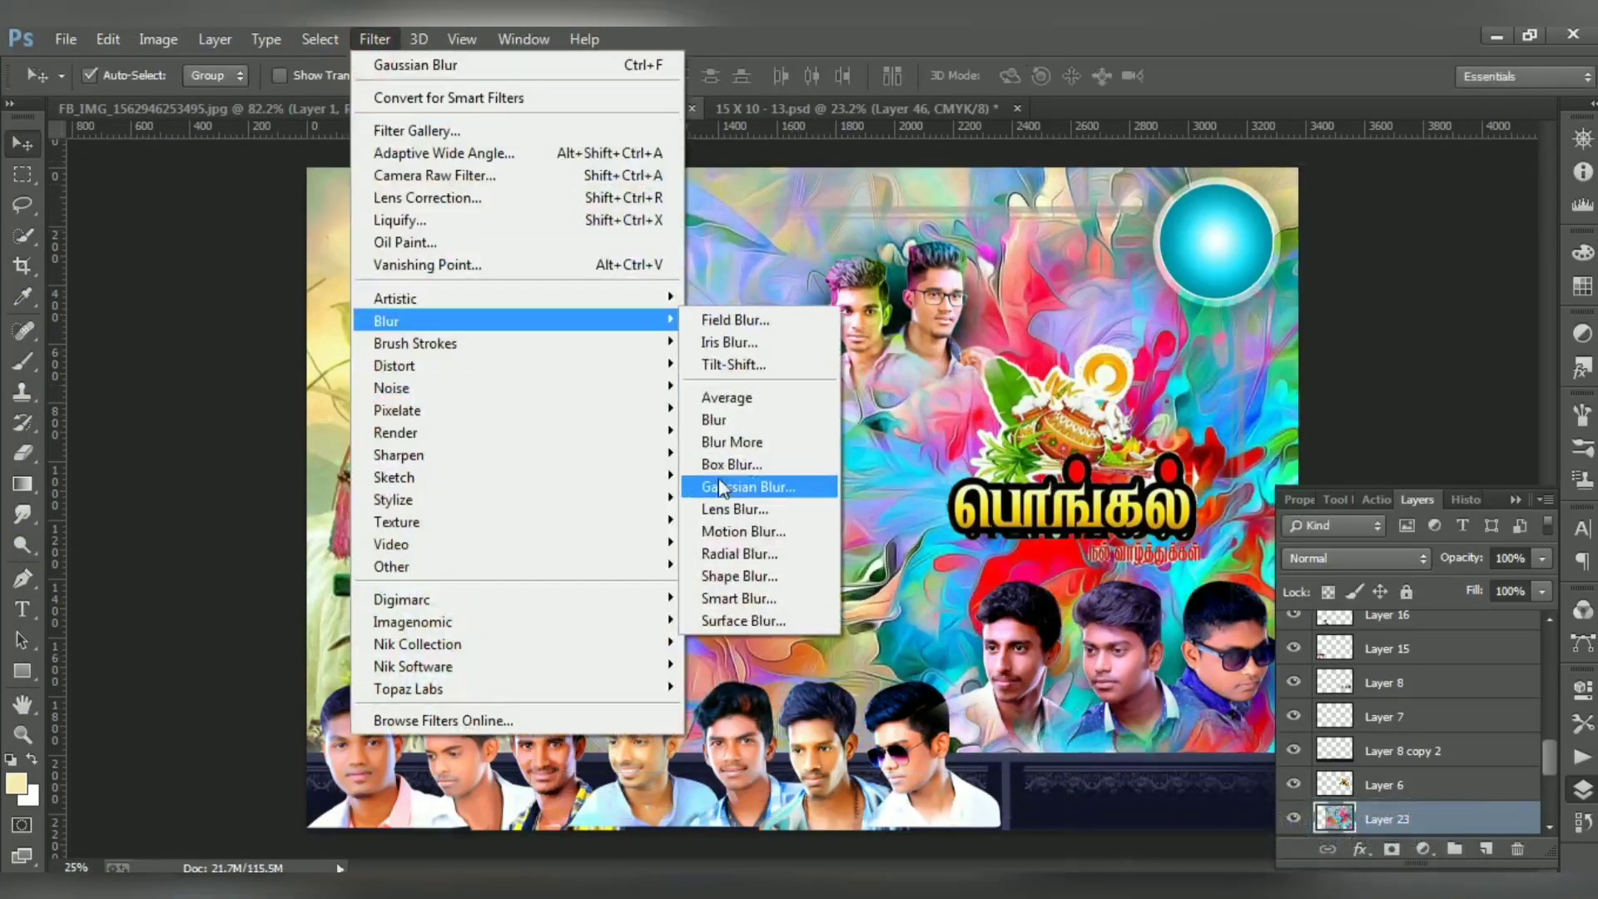
click(717, 477)
mouse_move(1100, 616)
mouse_down()
mouse_move(1081, 609)
mouse_move(1109, 607)
mouse_up()
click(1342, 302)
- Erase the color-splash image's left part over the poster and lower the opacity of Layer 23 to 74%
key(e)
mouse_move(665, 399)
mouse_down()
mouse_move(500, 541)
mouse_move(470, 387)
mouse_move(682, 283)
mouse_move(624, 375)
mouse_move(649, 474)
mouse_move(733, 632)
mouse_move(749, 500)
mouse_move(660, 266)
mouse_move(702, 225)
mouse_up()
drag(1535, 566, 1511, 588)
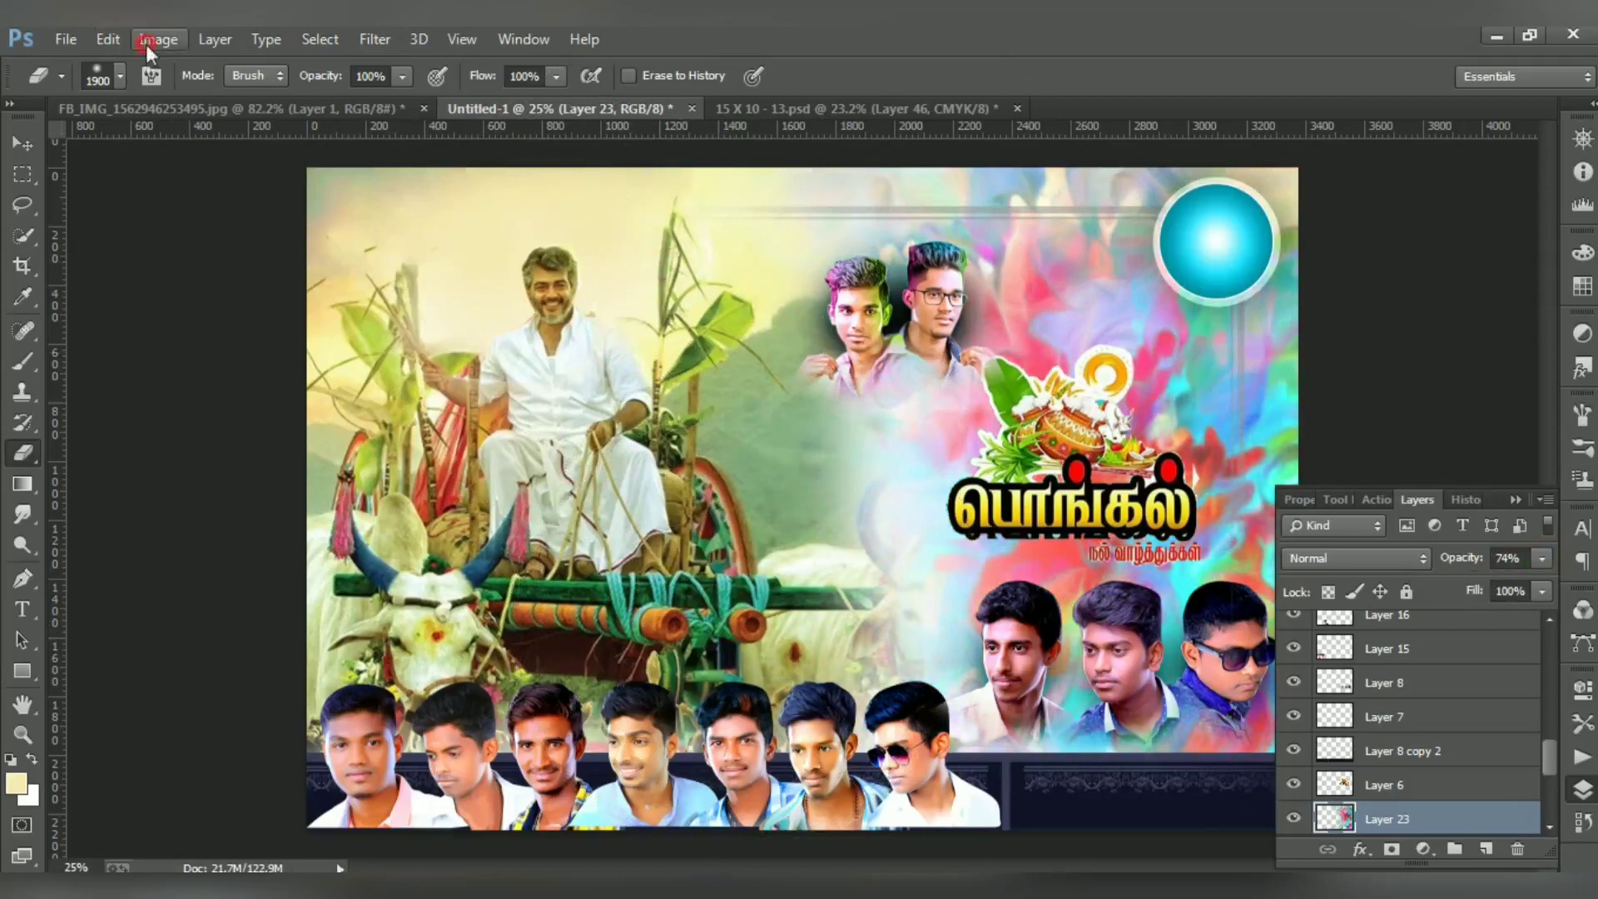
- Try a Hue/Saturation adjustment of Hue -180 and Saturation +100 on Layer 23, cancel it and delete the layer
click(158, 39)
mouse_move(250, 98)
click(469, 223)
drag(276, 732, 73, 705)
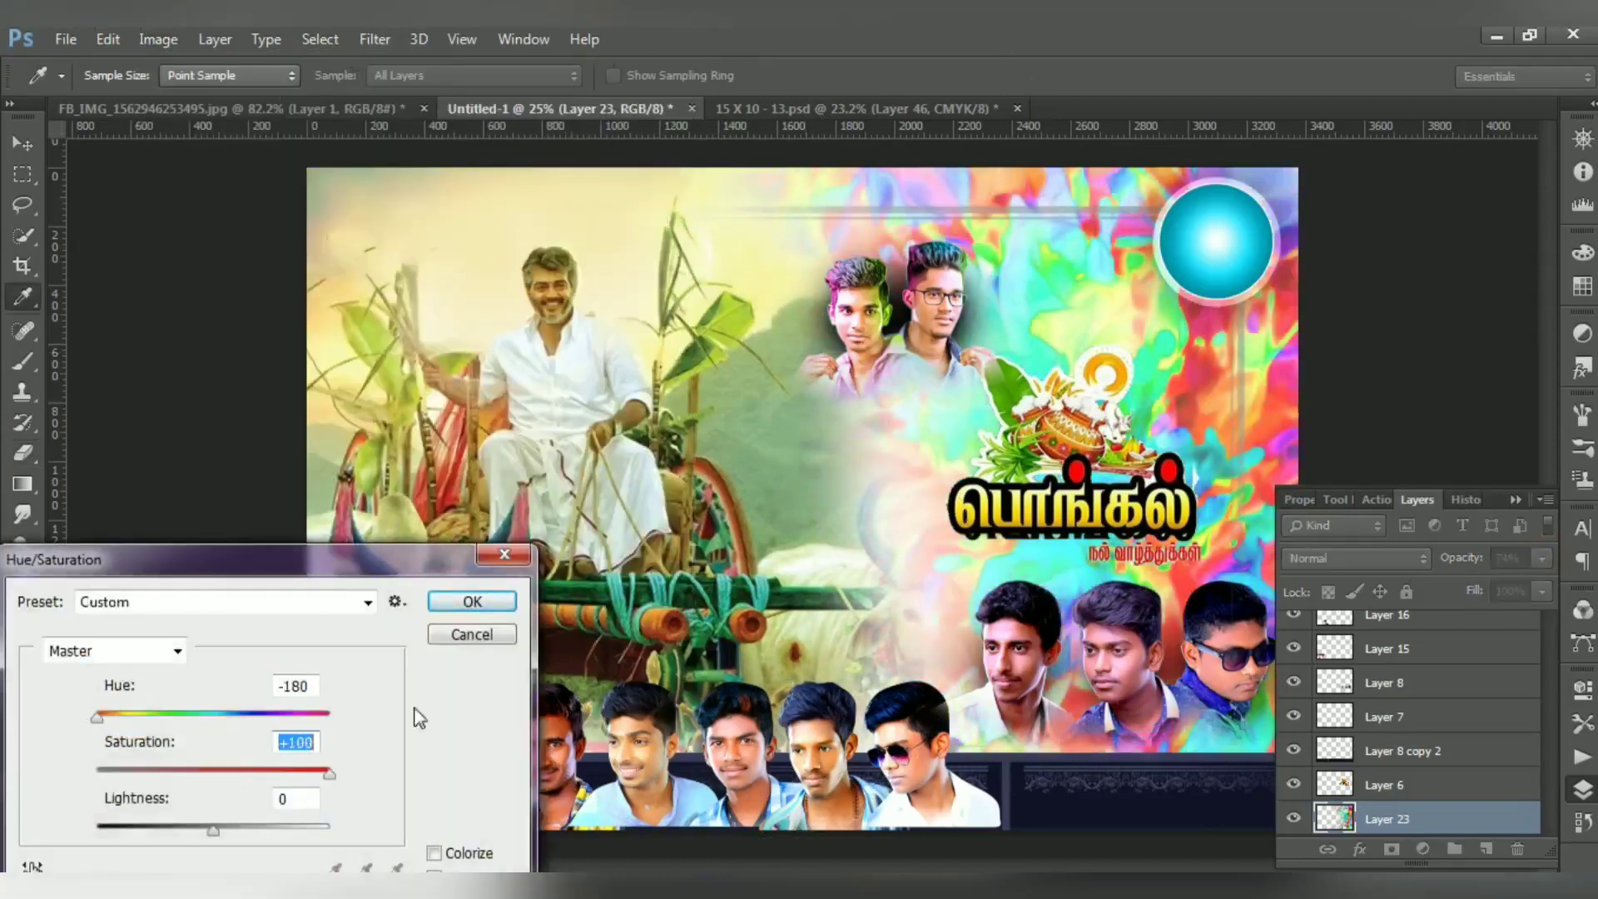
click(486, 637)
click(1517, 849)
key(Return)
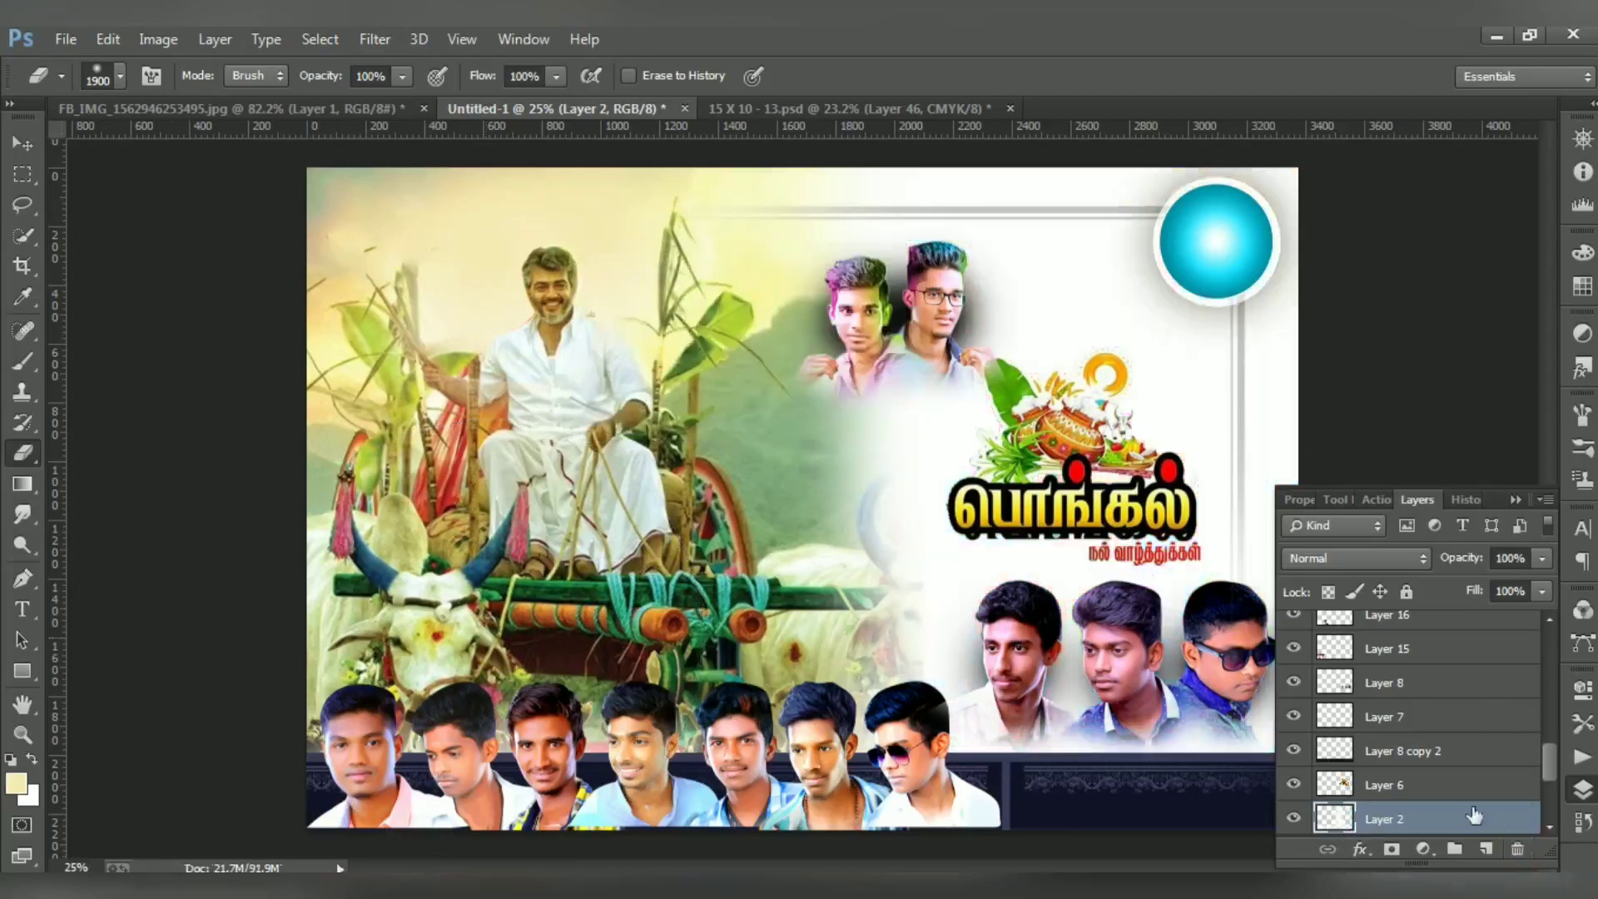
- Create a layer above Layer 2 and paint a soft pale yellow sampled from the poster across the upper right with a 1300 px brush
click(1485, 849)
key(i)
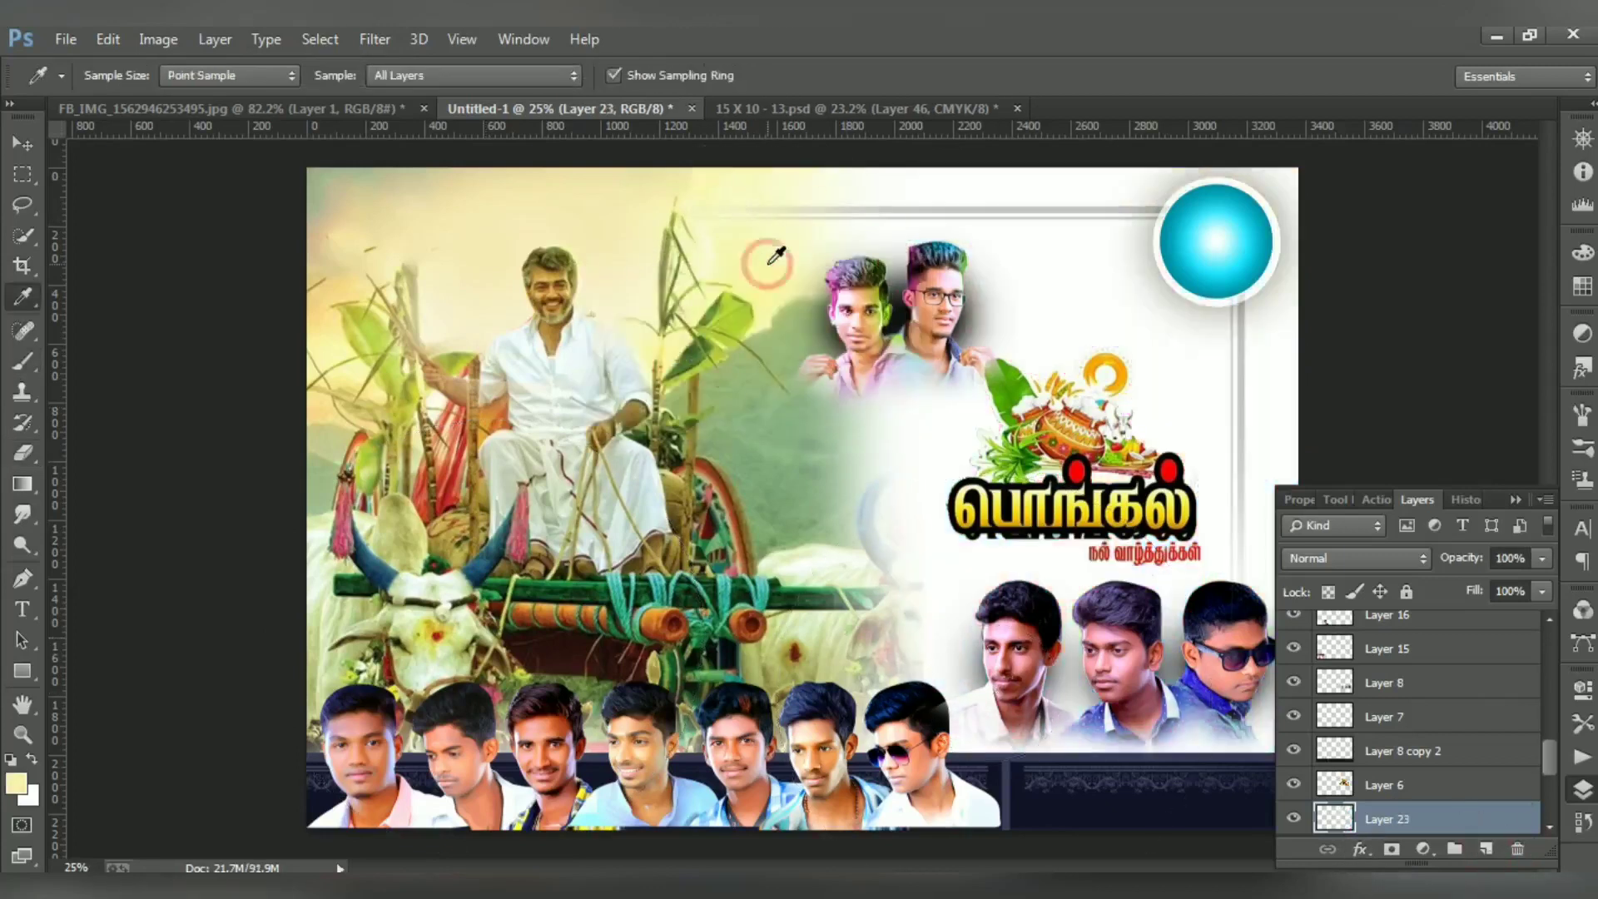
key(b)
key(bracketright)
key(bracketright)
key(bracketright)
key(bracketright)
key(bracketright)
key(bracketright)
drag(838, 200, 1348, 110)
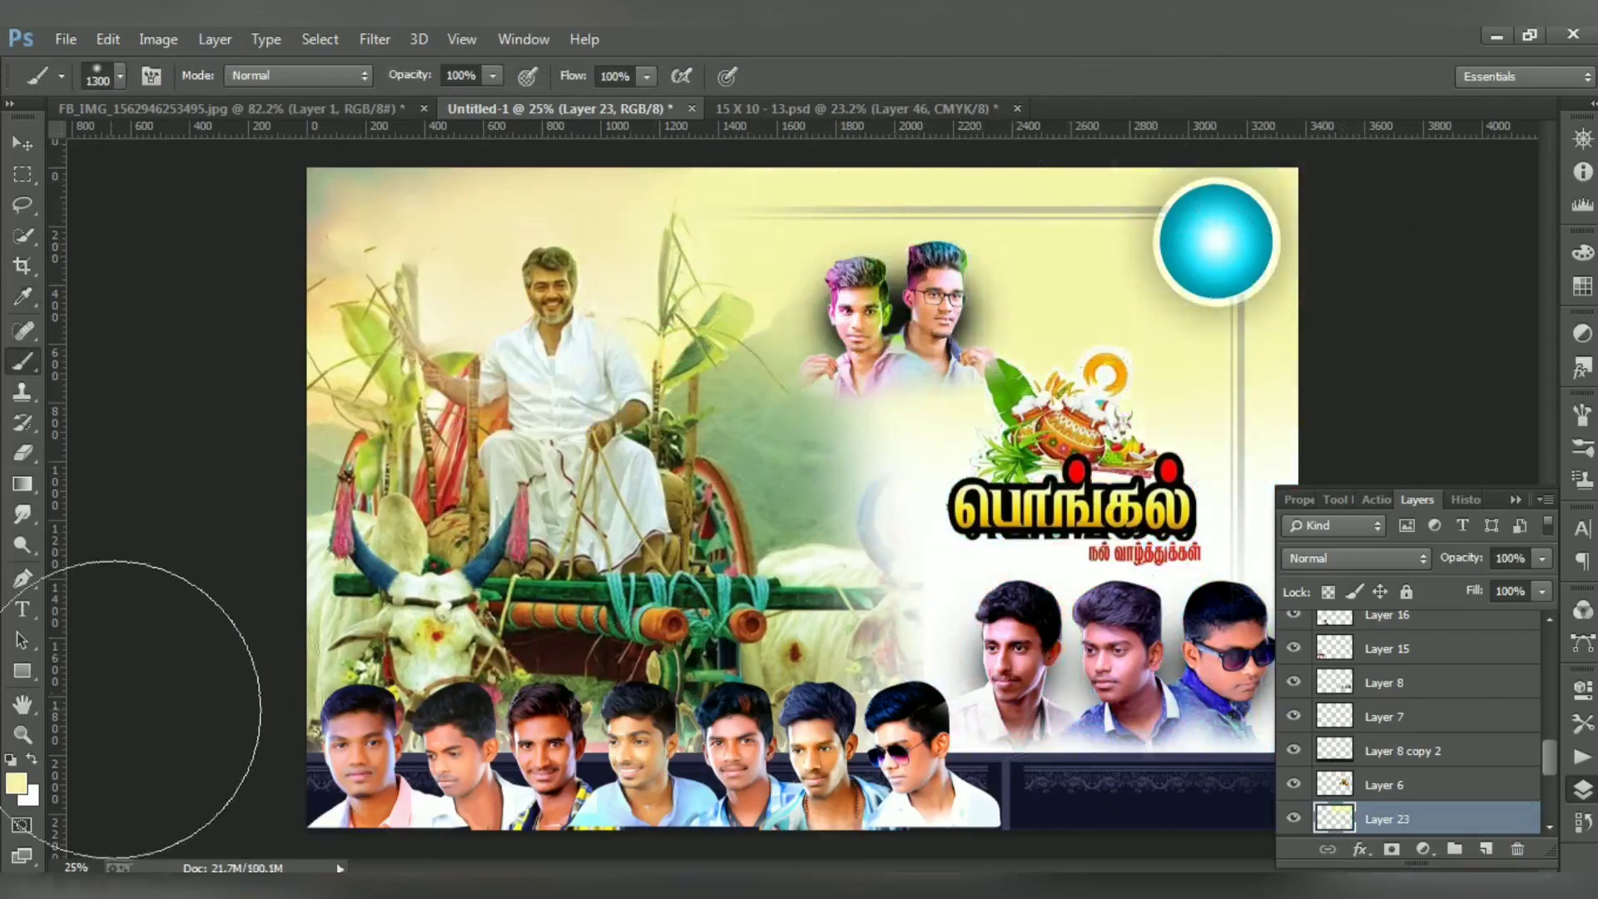
- Pick another foreground colour and brush it over the area from the Pongal title toward the lower middle
click(15, 784)
click(1260, 632)
click(1491, 421)
mouse_move(1003, 487)
mouse_down()
mouse_move(1086, 545)
mouse_move(763, 715)
mouse_up()
key(v)
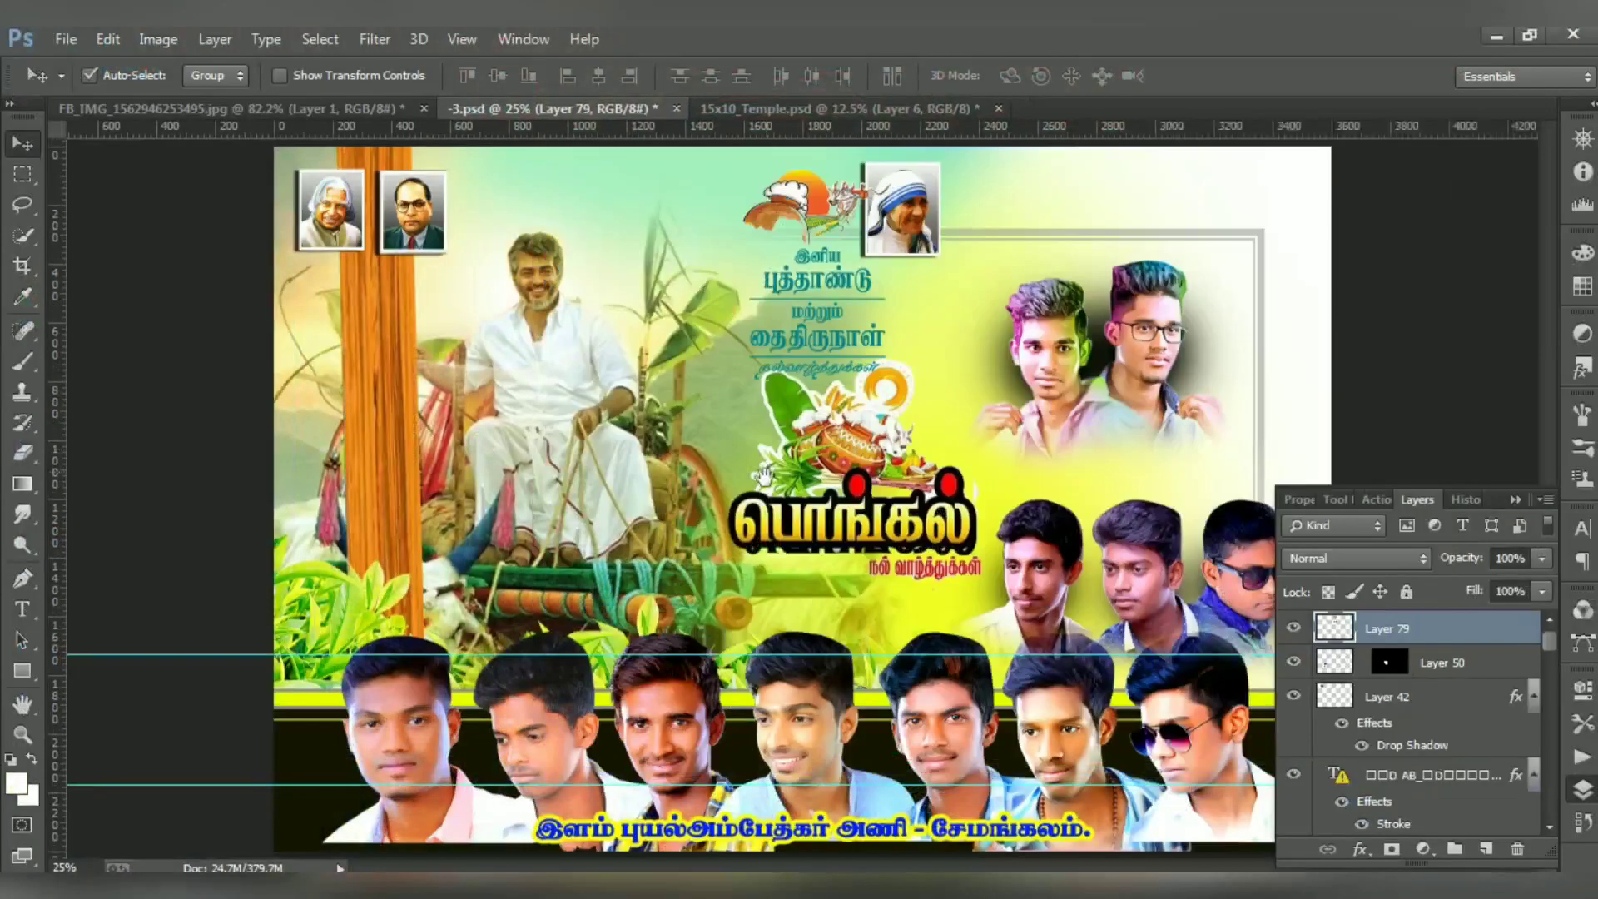
- Move the New Year greeting on Layer 79 left beside the seated man's head and raise the Pongal title in -3.psd
key(ctrl+plus)
drag(867, 502, 861, 560)
drag(849, 279, 842, 583)
drag(823, 414, 812, 388)
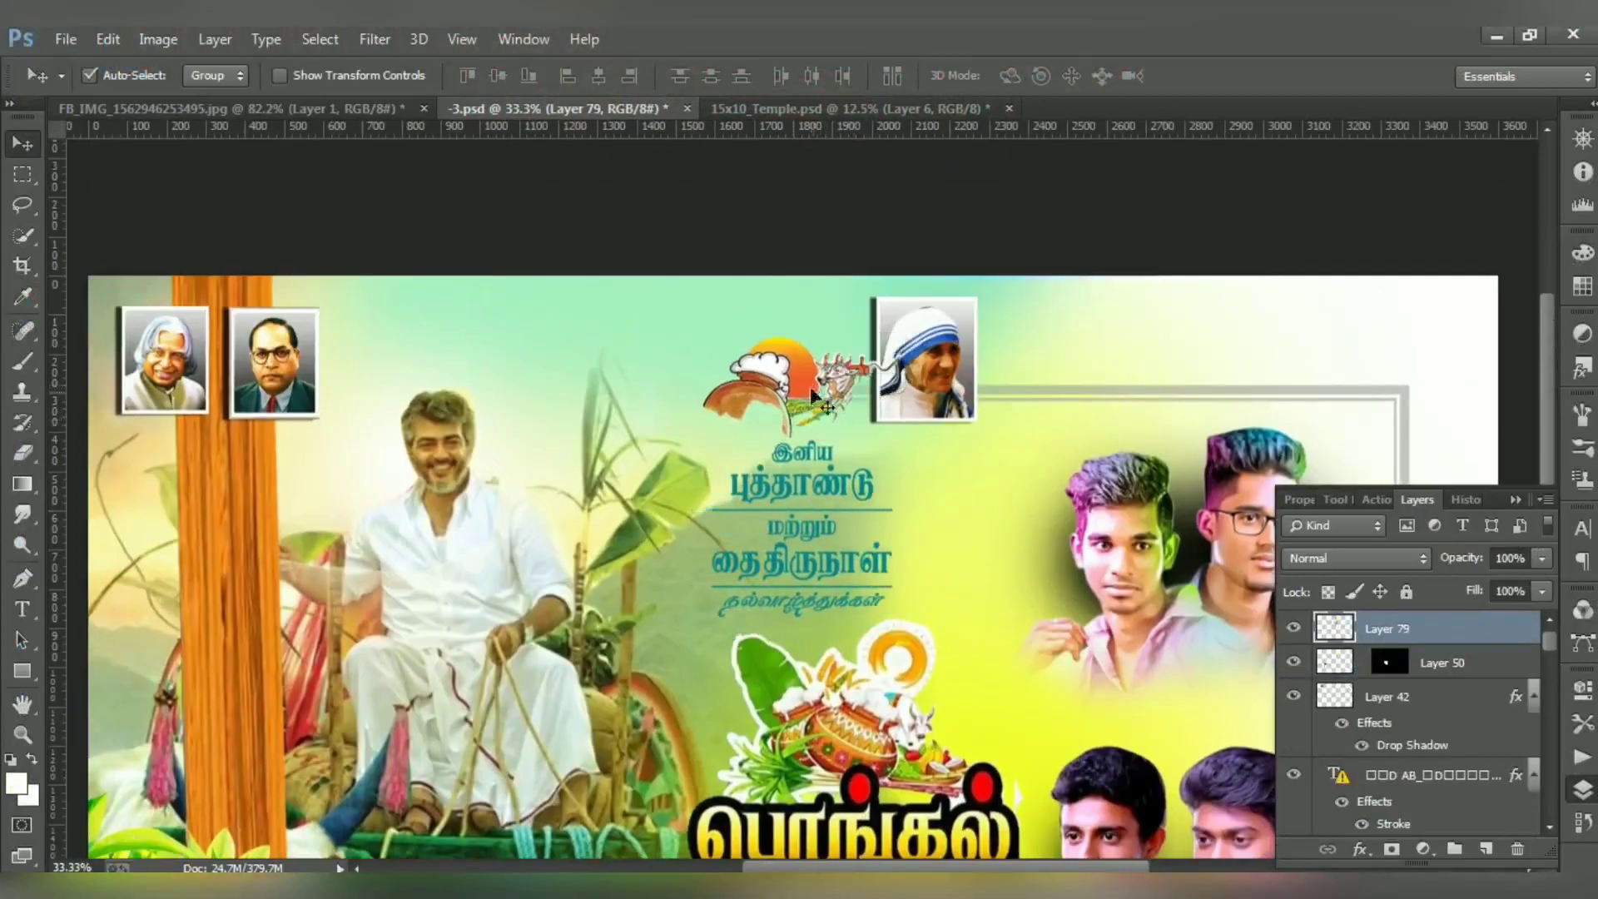
drag(853, 705, 859, 646)
drag(788, 401, 555, 351)
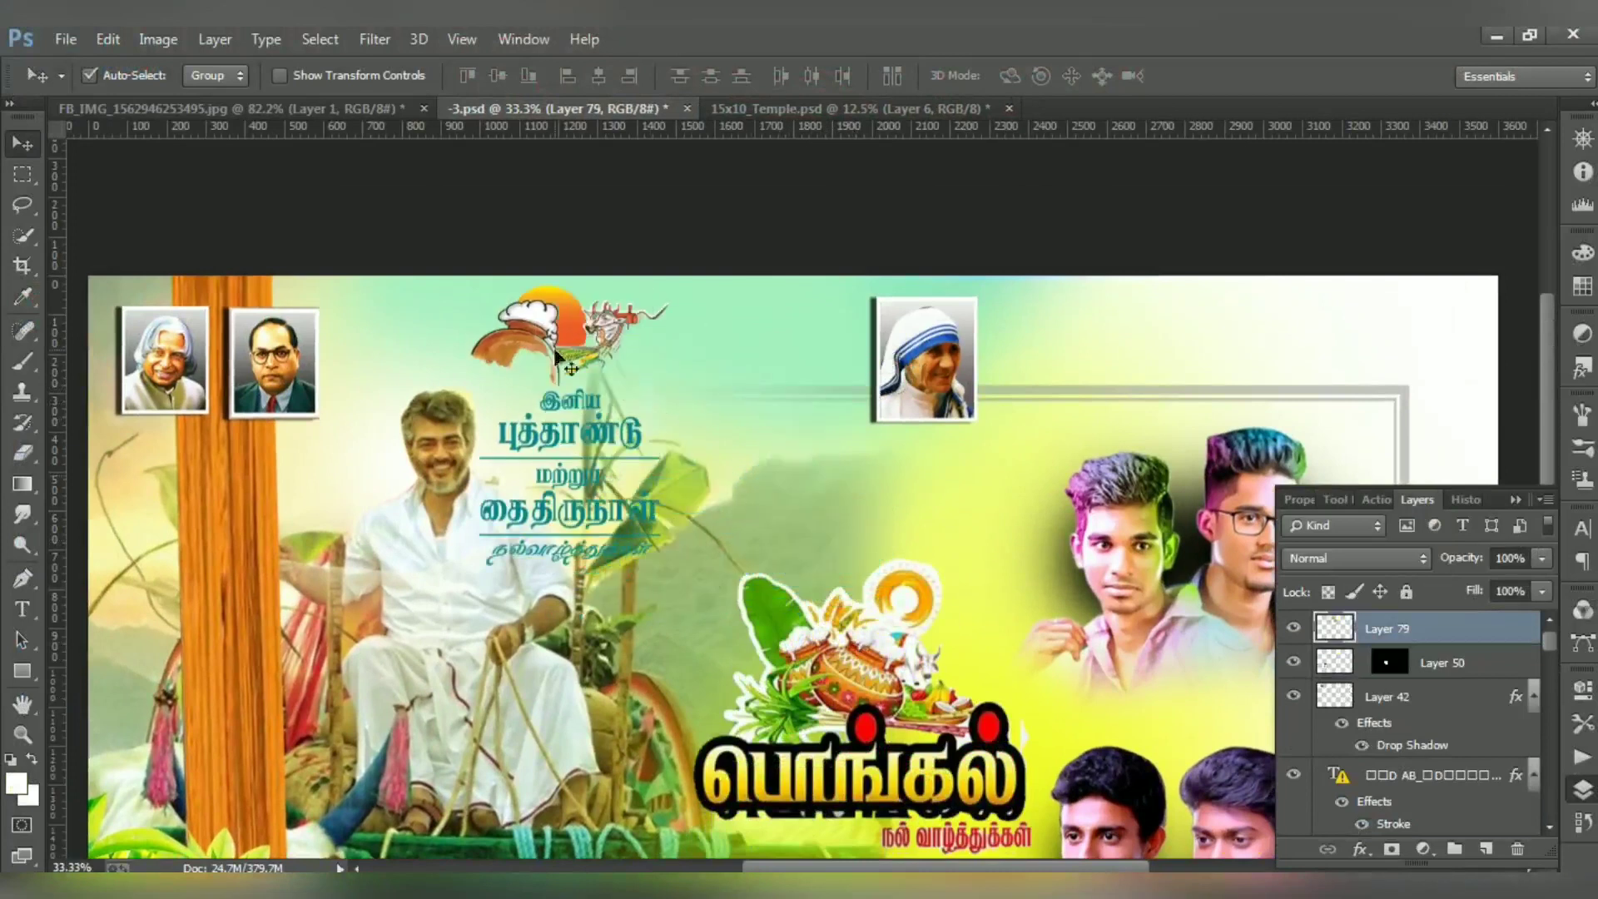
drag(832, 682, 832, 546)
- Trace the Pongal lettering below the pot on Layer 75 with a Pen path, convert it to a selection and delete the lettering
key(p)
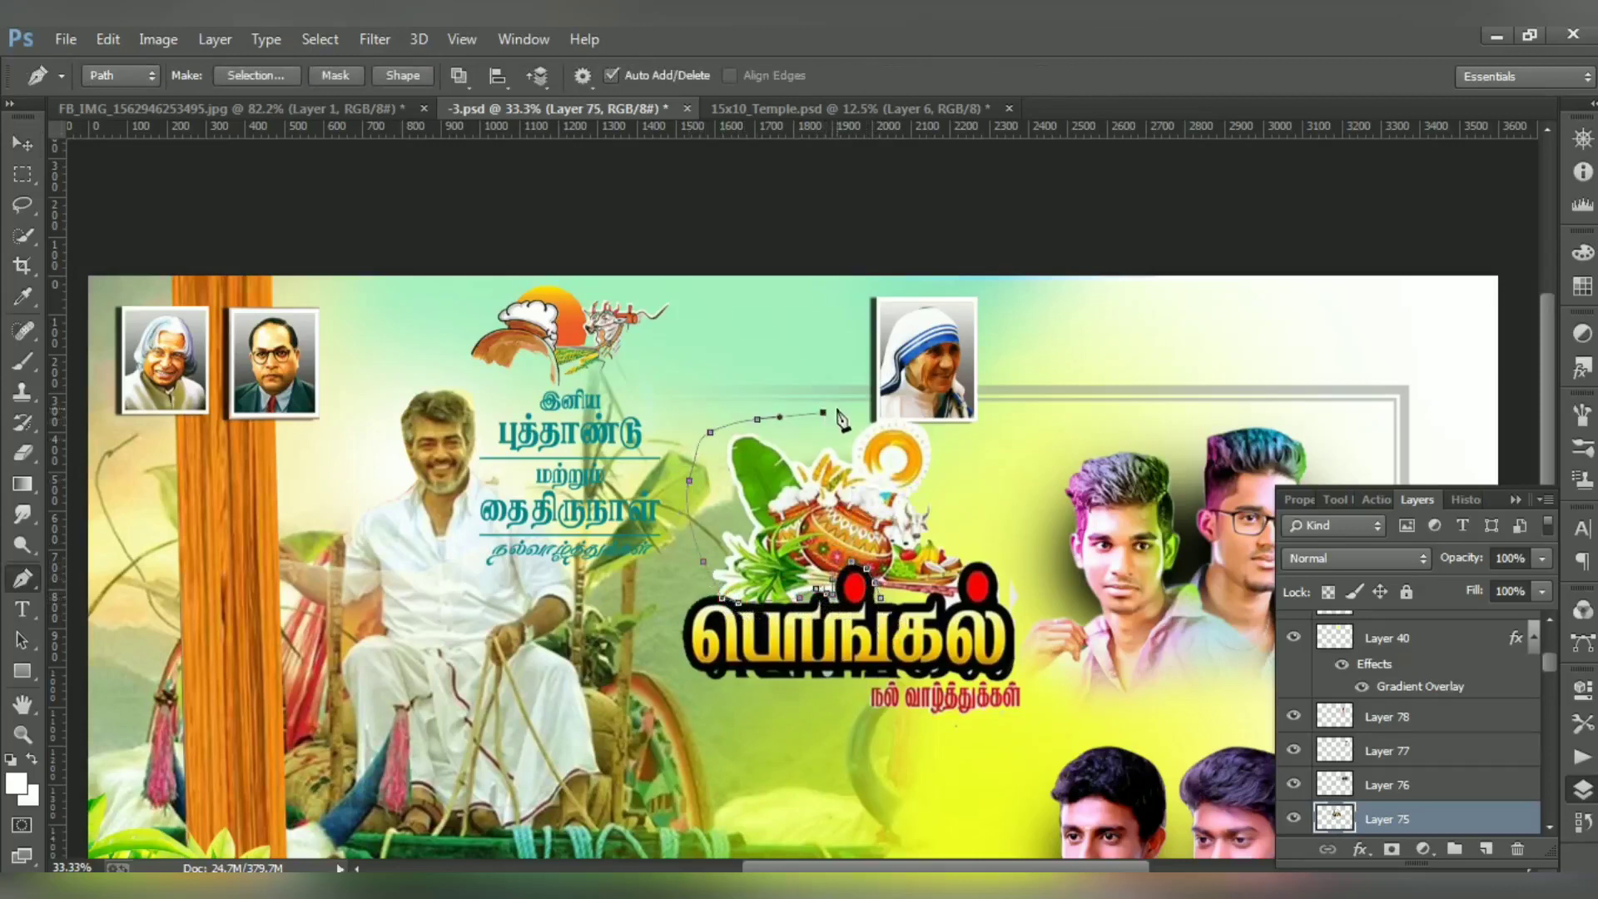
key(ctrl+alt+z)
key(ctrl+alt+z)
key(ctrl+alt+z)
drag(673, 578, 673, 589)
click(665, 662)
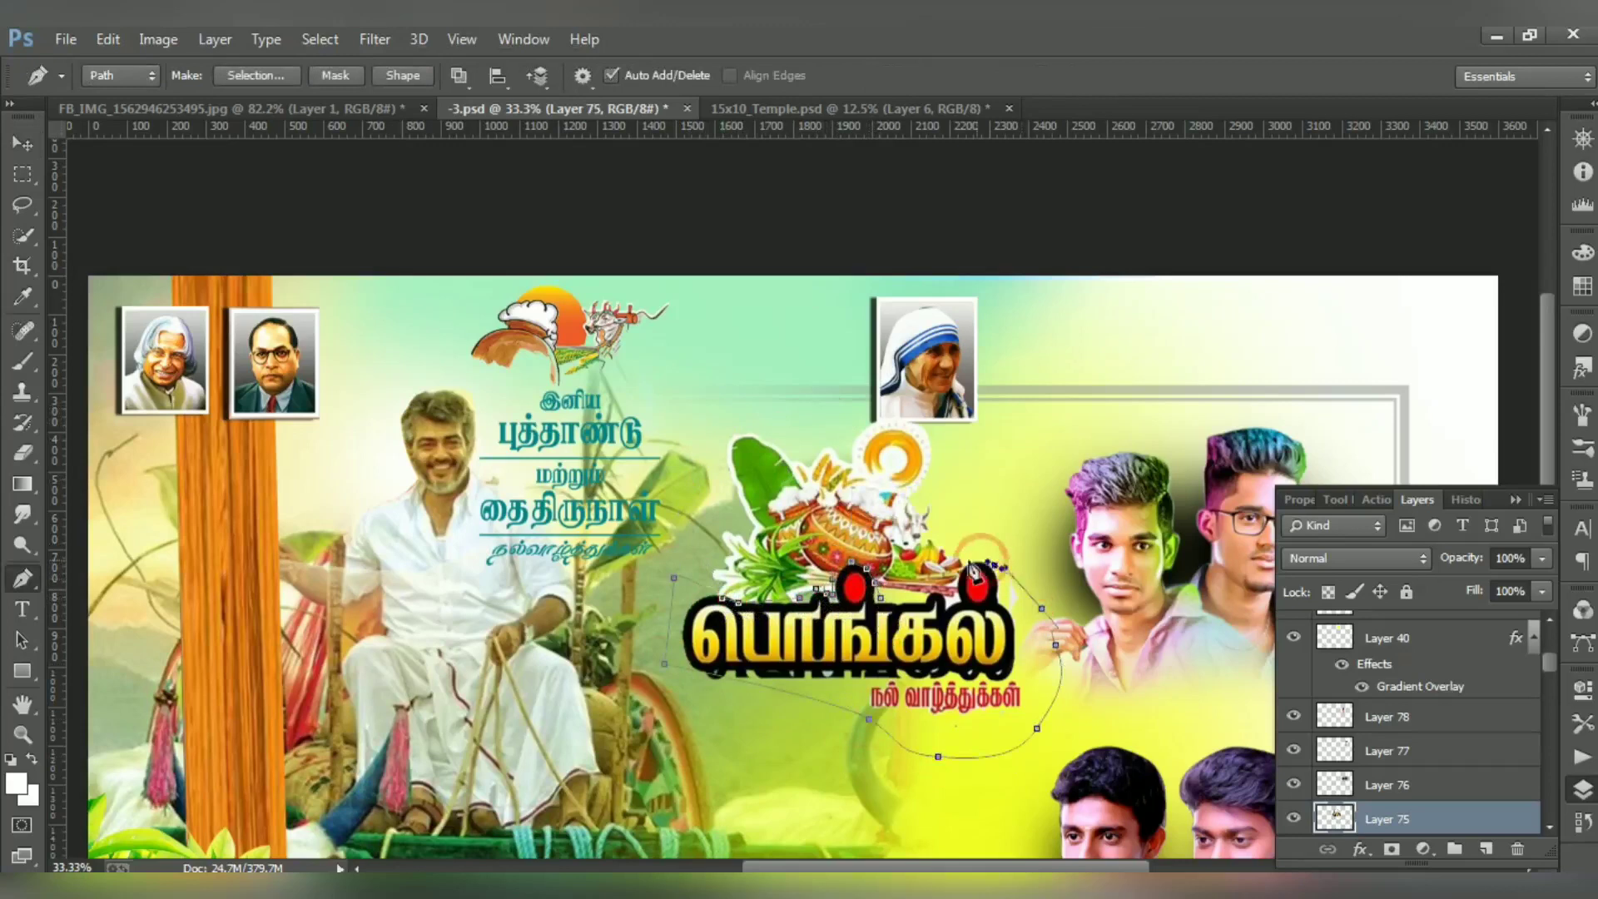
key(ctrl+Return)
key(Delete)
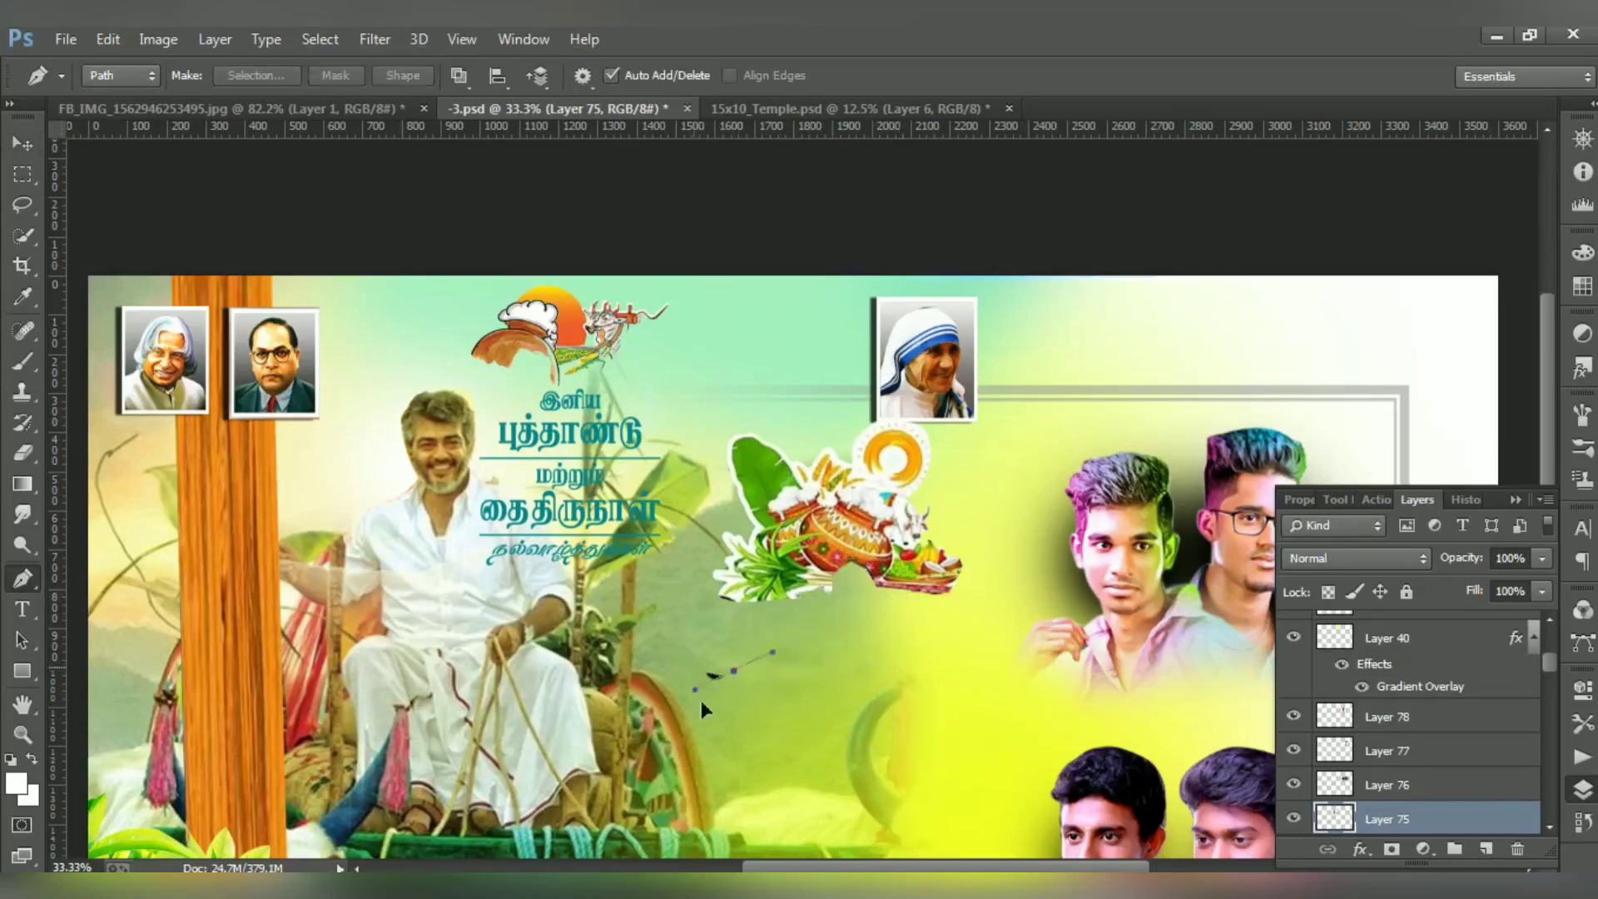
- Place the New Year greeting on Layer 79 beneath the pot image and lasso and delete its sun-and-pot emblem
key(v)
drag(542, 344, 862, 568)
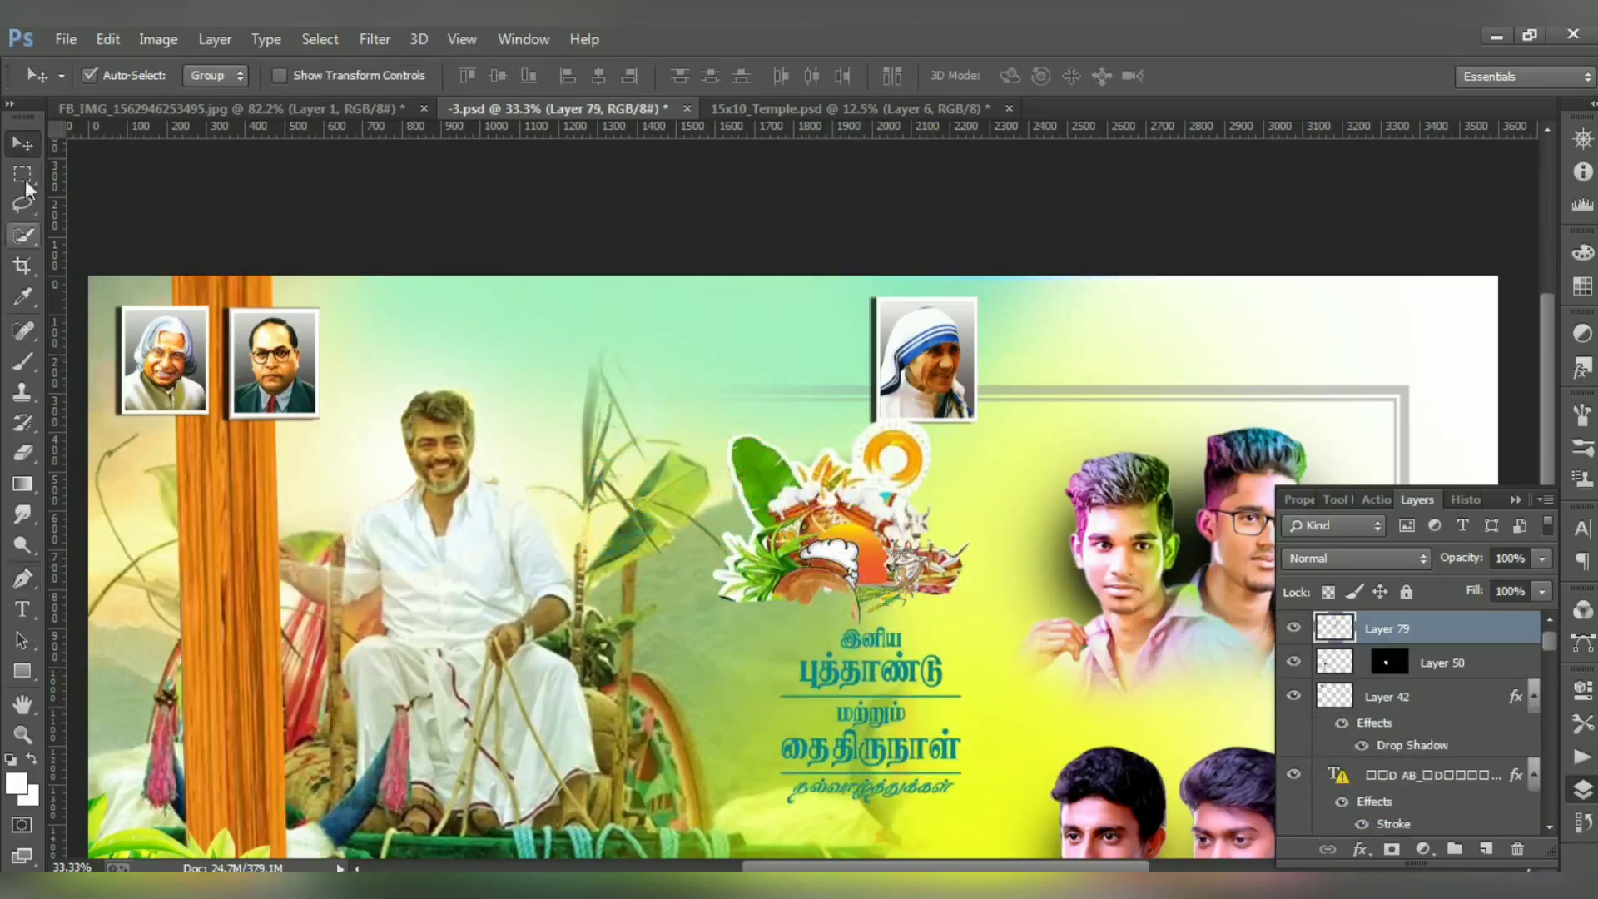
click(22, 204)
key(ctrl+d)
mouse_move(854, 632)
mouse_down()
mouse_move(882, 426)
mouse_move(749, 654)
mouse_up()
key(Delete)
key(ctrl+d)
key(ctrl+0)
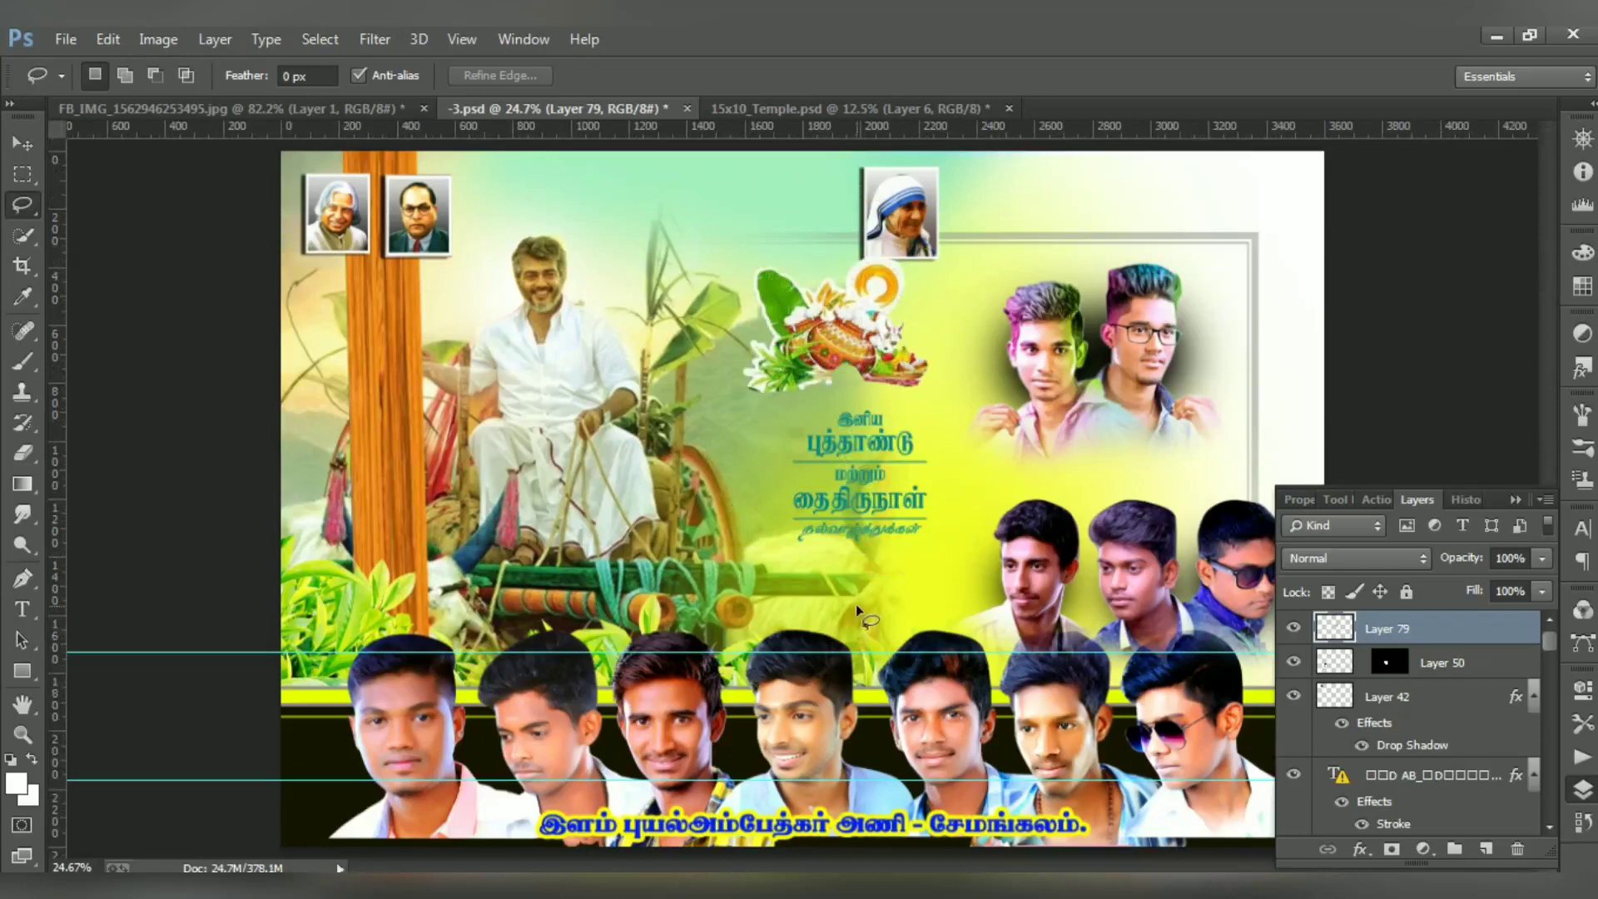
key(v)
mouse_move(873, 499)
mouse_down()
mouse_move(866, 420)
mouse_move(884, 498)
mouse_up()
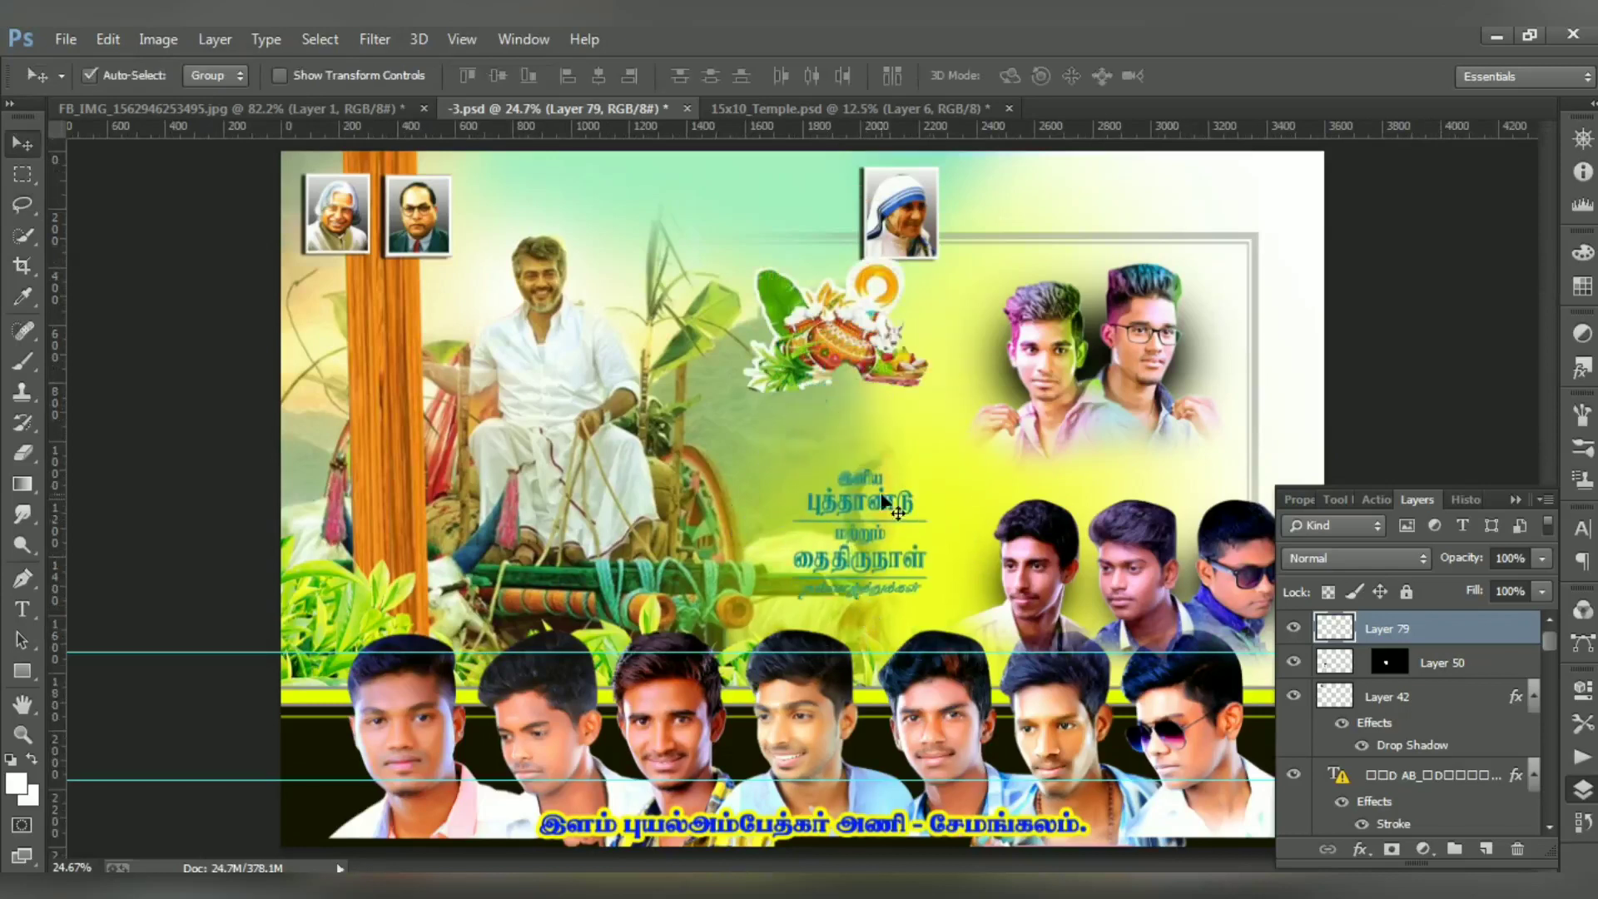
- Add a Color Overlay in pinkish red #ff0238 to the New Year greeting on Layer 79
click(1359, 853)
click(1448, 728)
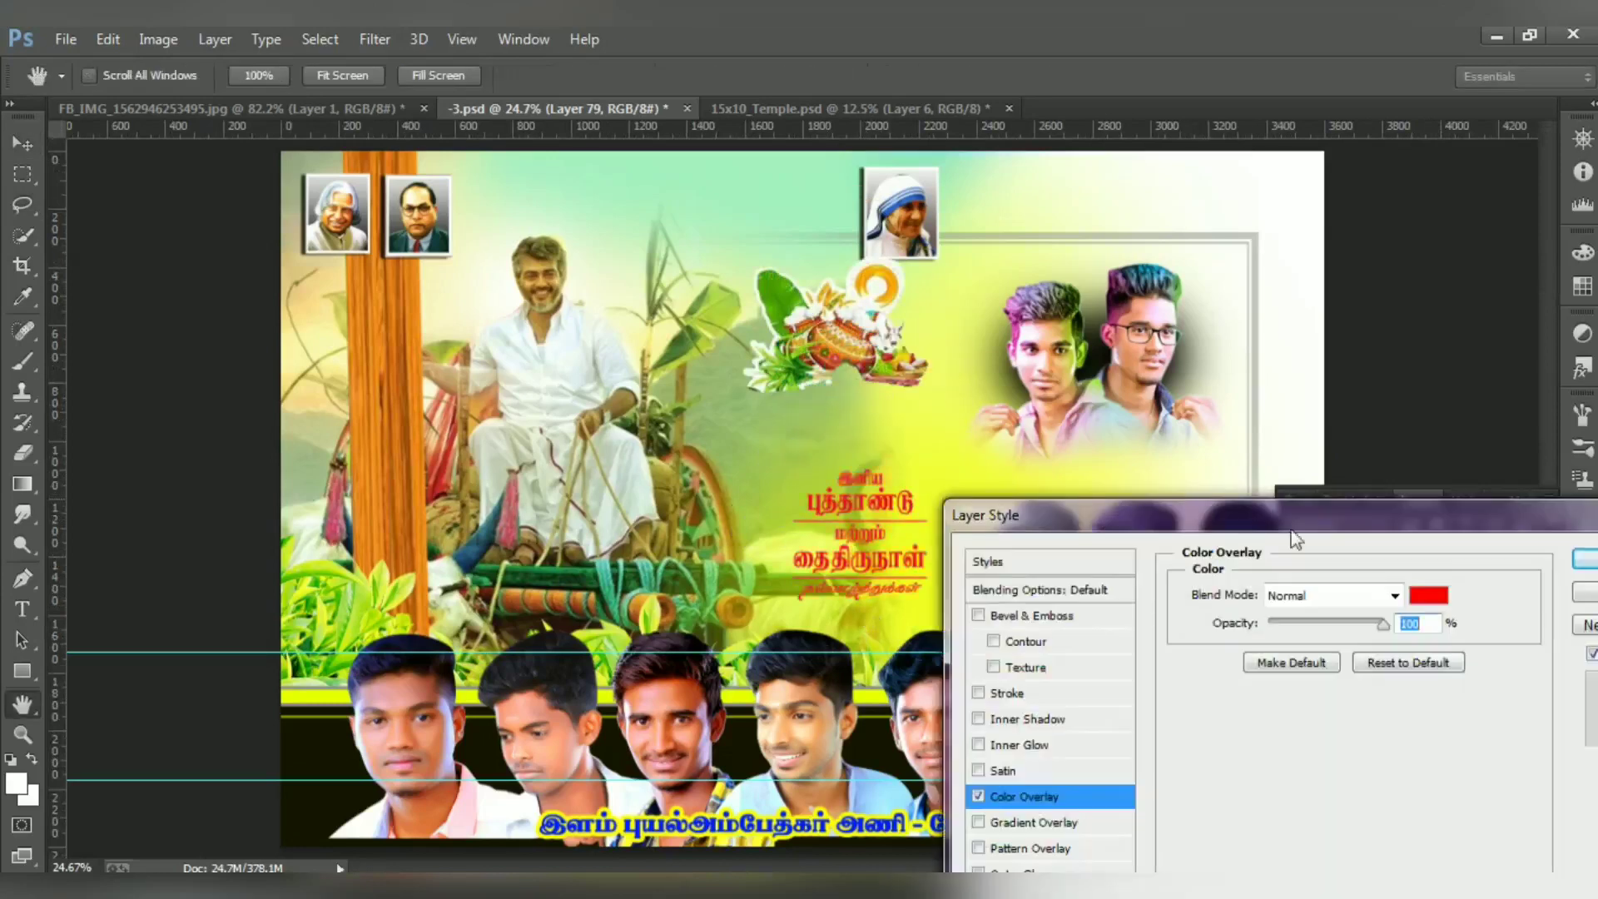
click(486, 461)
click(1033, 474)
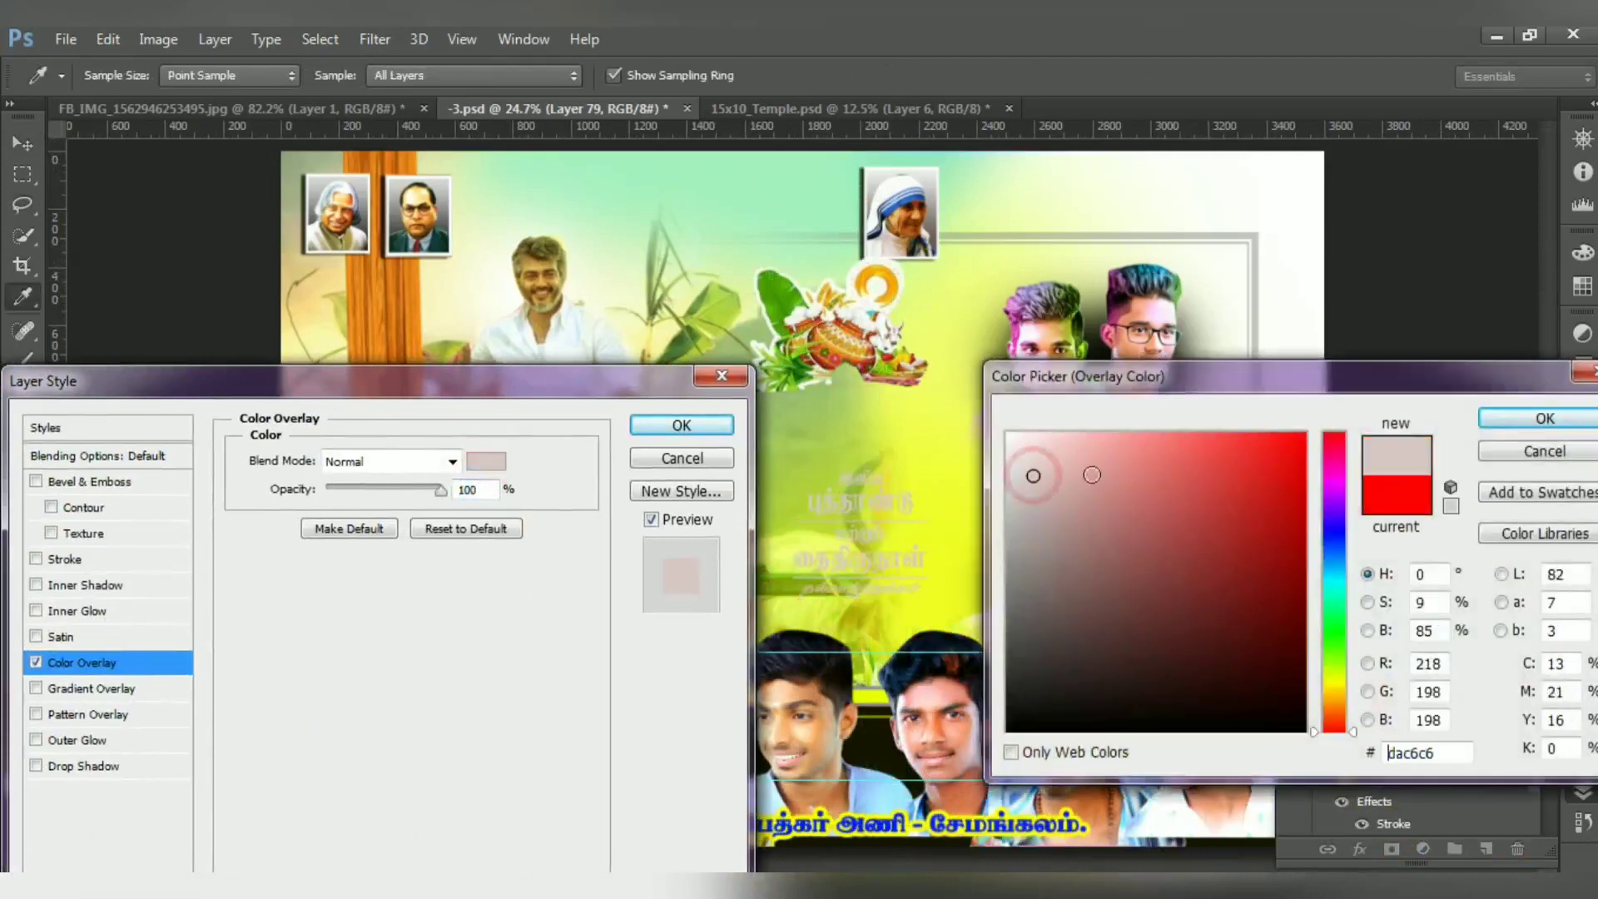
click(1334, 691)
click(1297, 447)
click(1334, 442)
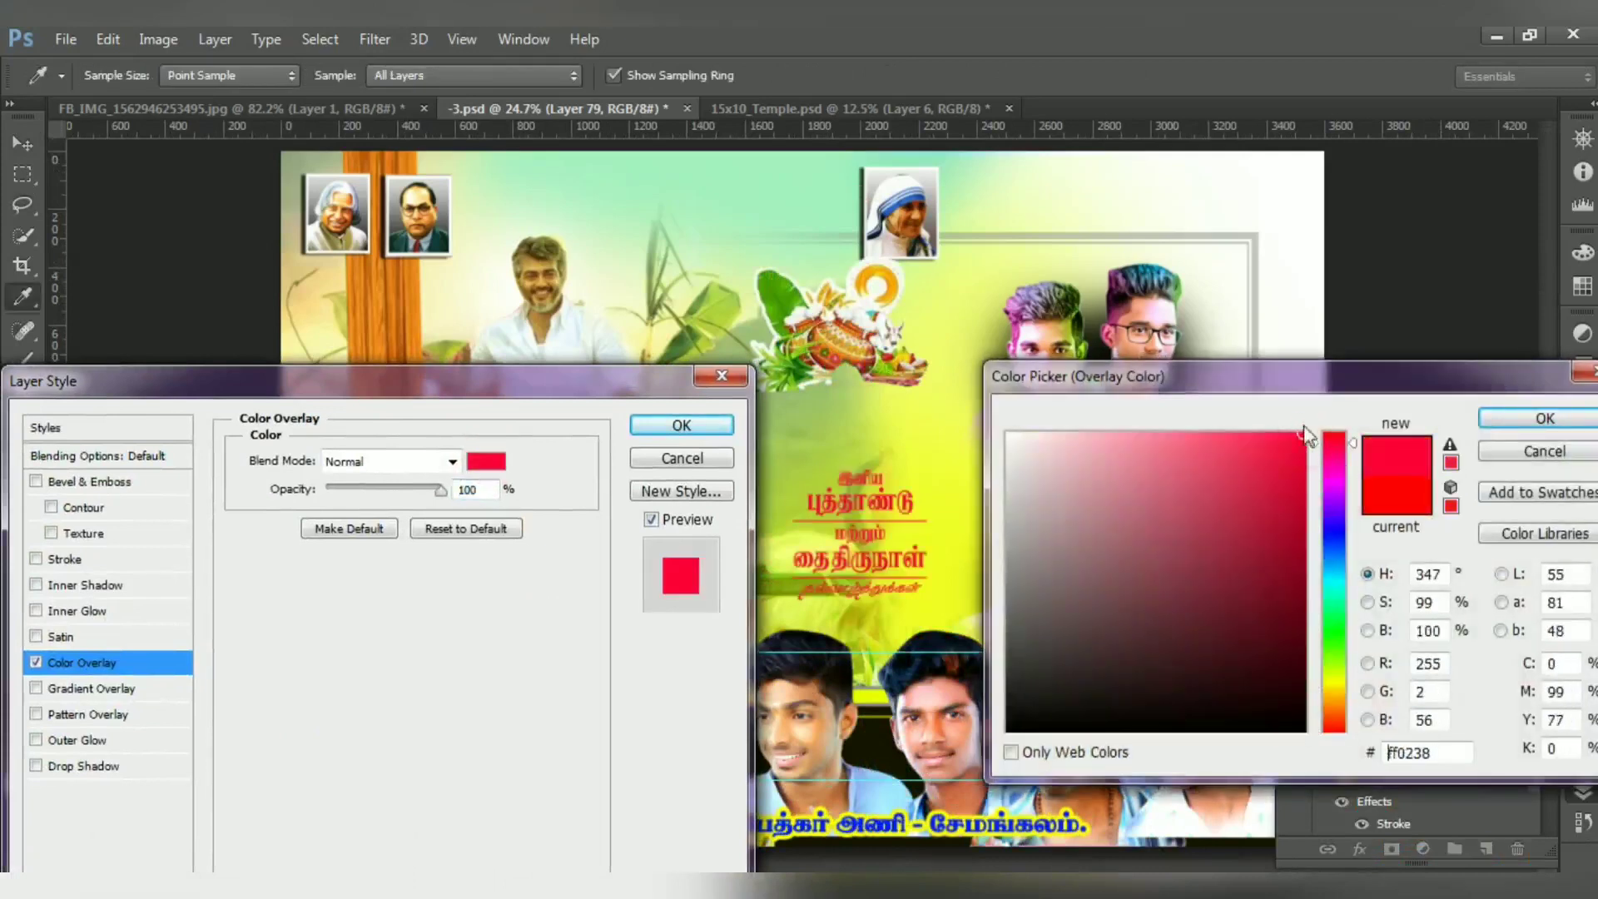
click(1544, 418)
- Add a widened white #ffffff outside Stroke to the New Year greeting on Layer 79
drag(488, 389, 513, 367)
click(109, 539)
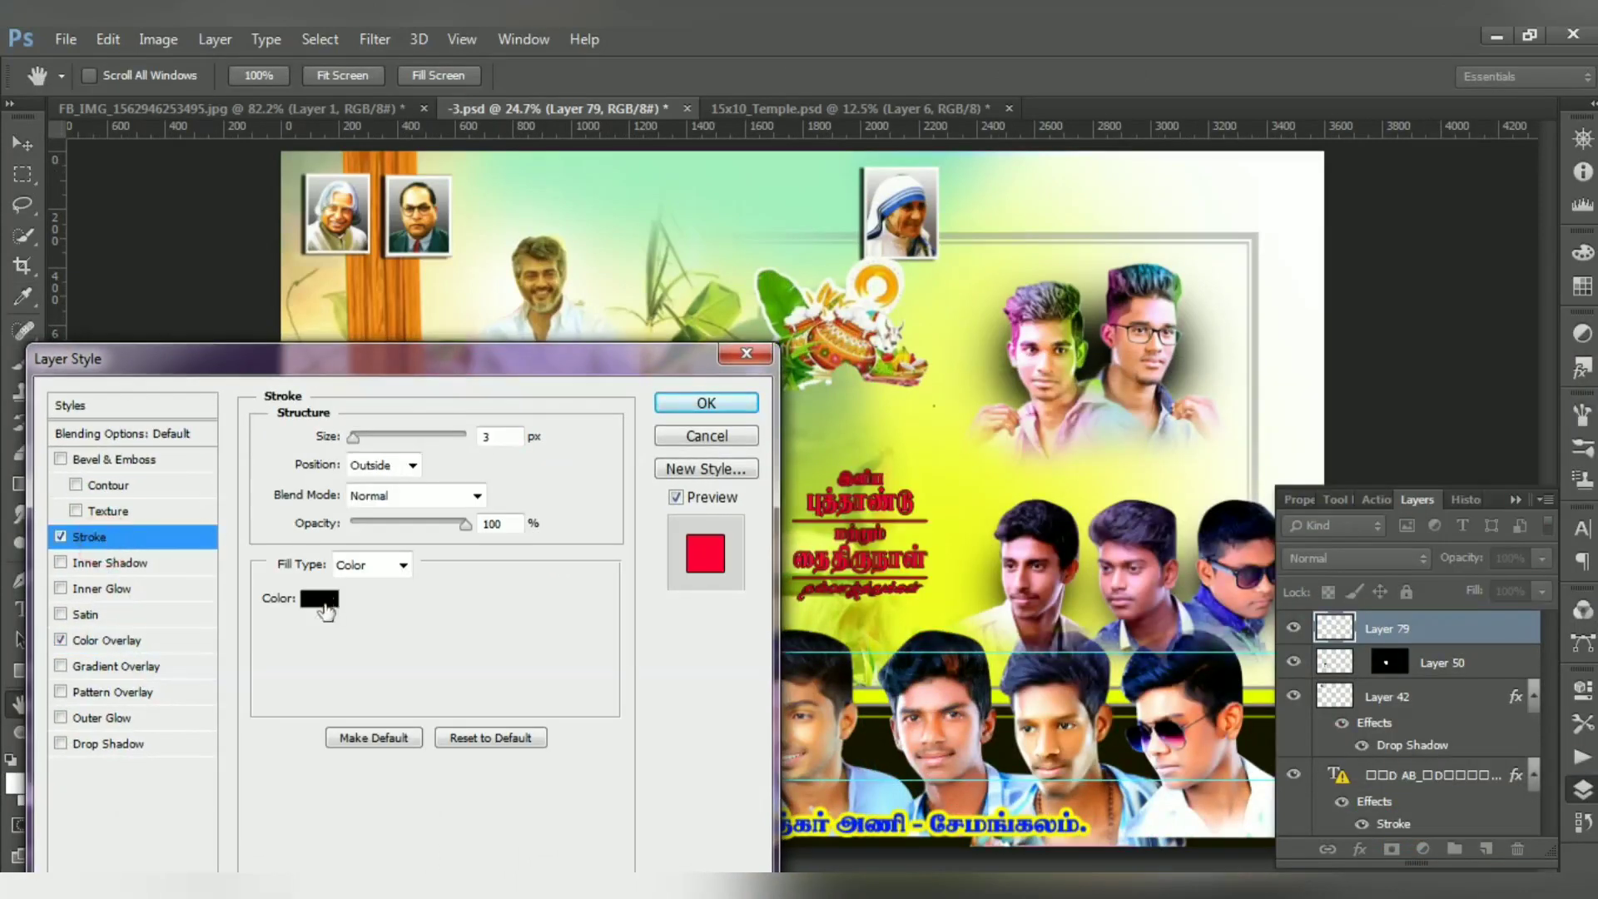
click(322, 601)
click(1010, 434)
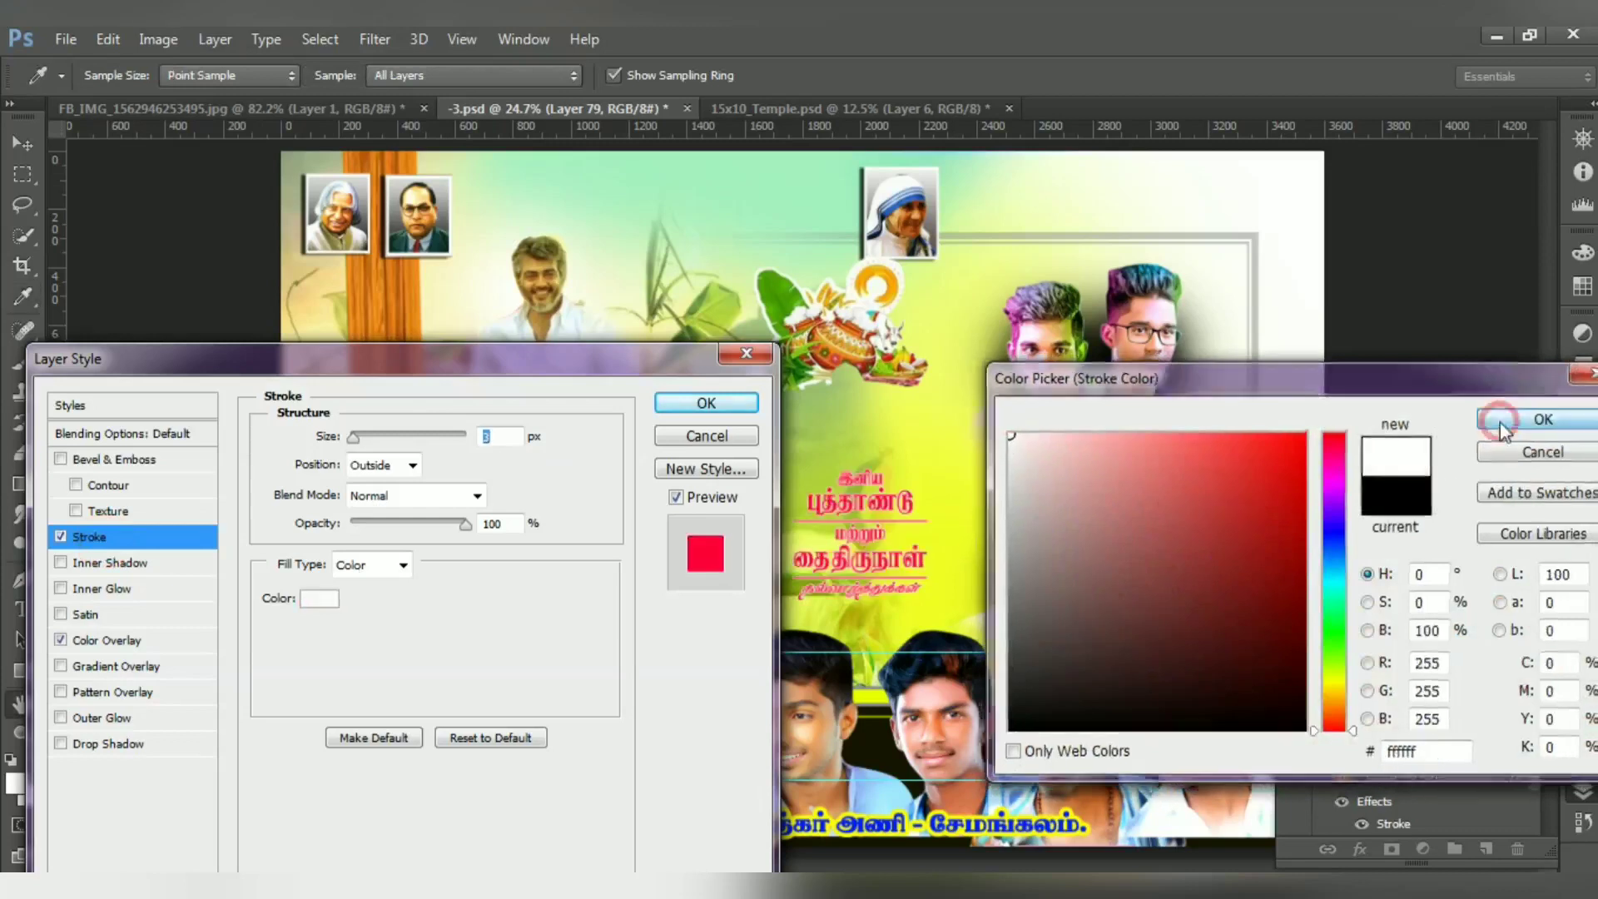
click(1539, 418)
drag(355, 436, 364, 439)
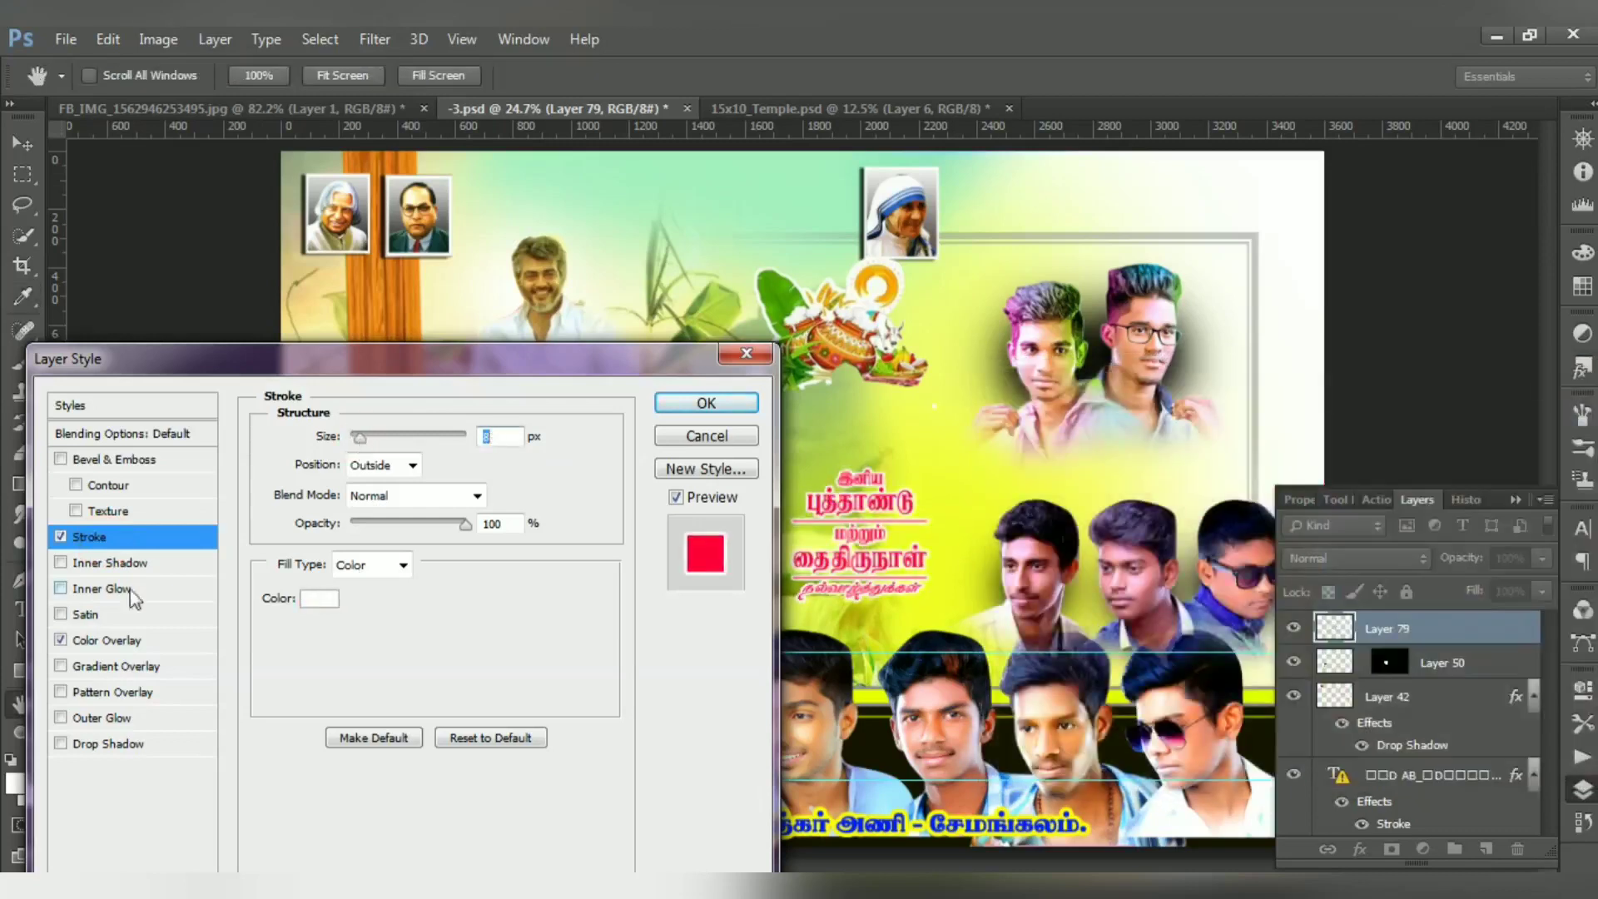
- Try several Gradient Overlay presets on the New Year greeting, ending on the white-to-teal one, and turn its Color Overlay back on
click(133, 667)
click(479, 494)
click(489, 541)
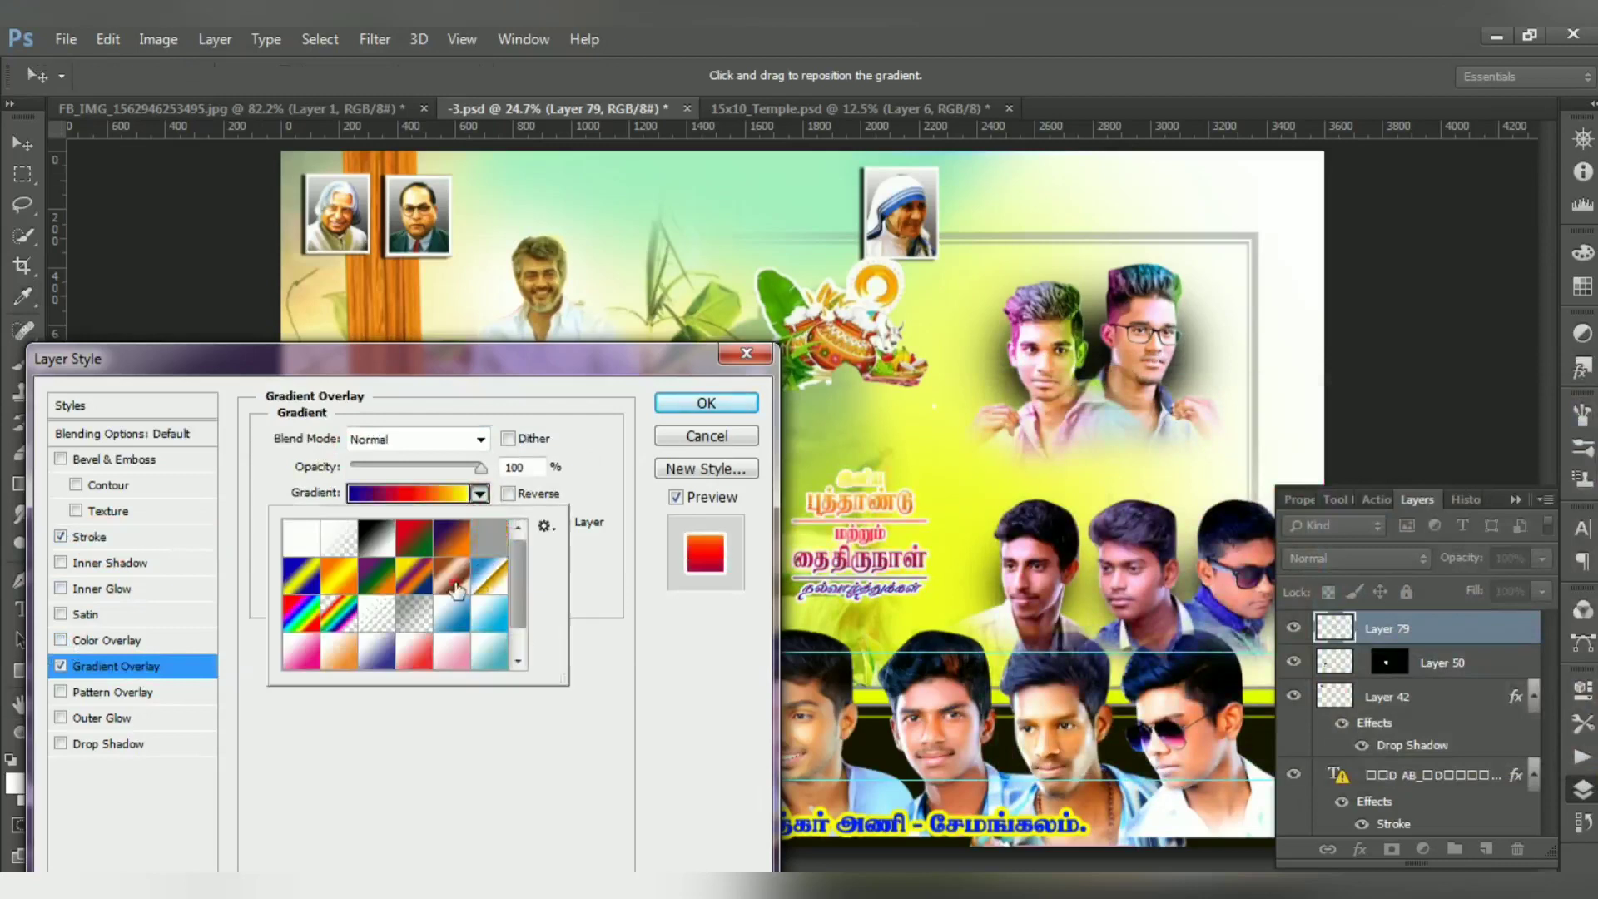
click(454, 611)
click(403, 641)
click(347, 656)
click(297, 624)
click(312, 587)
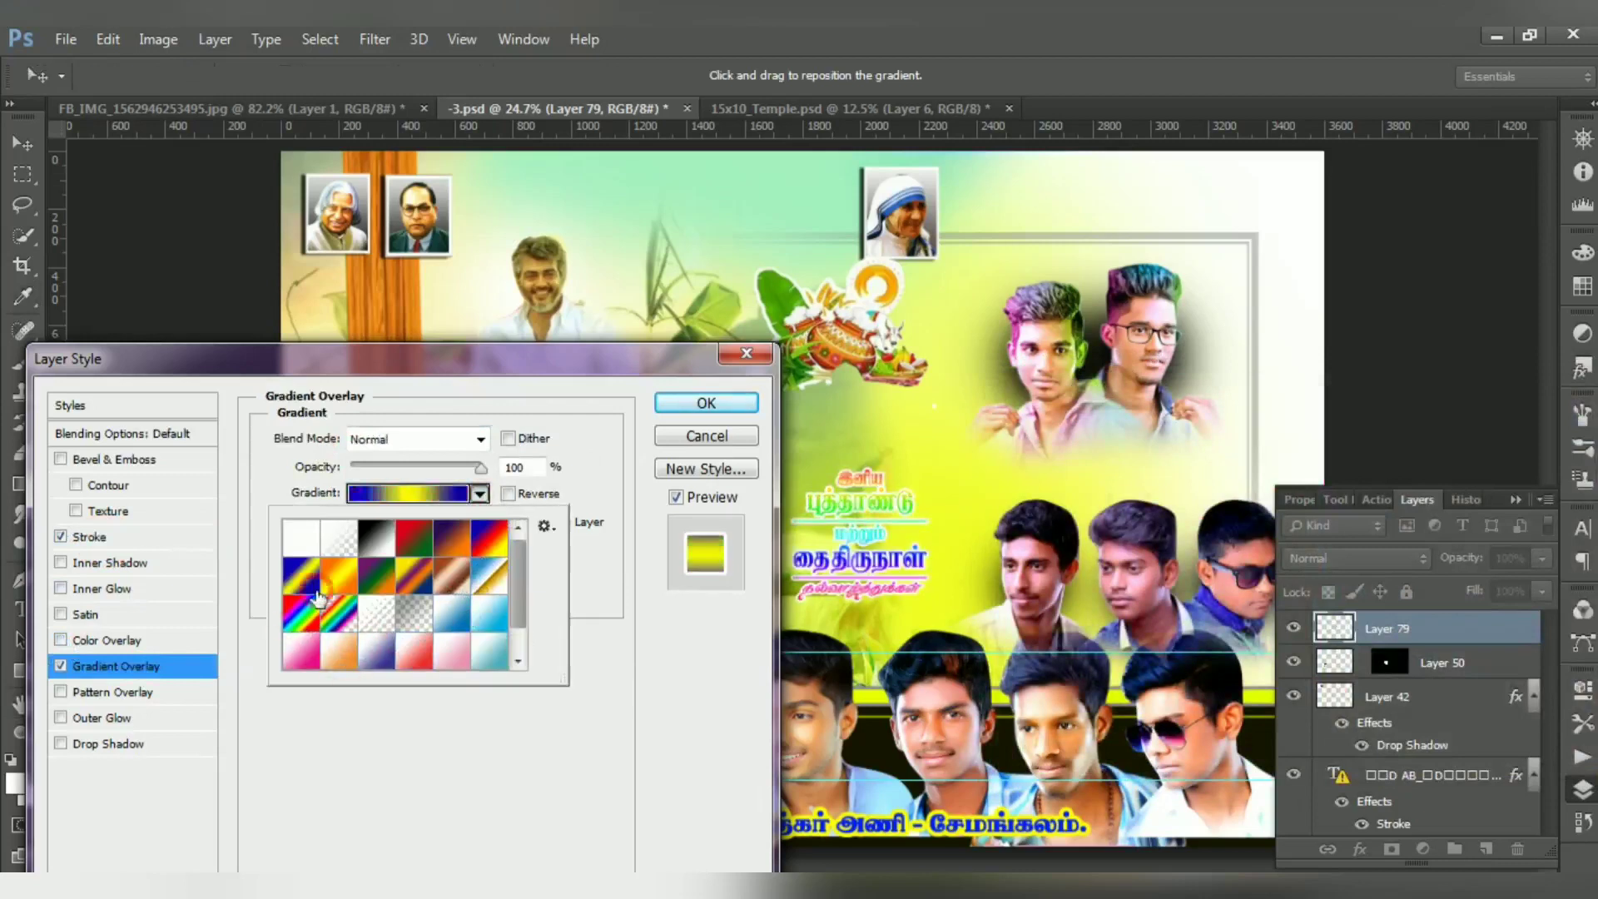
click(339, 570)
click(482, 645)
click(60, 640)
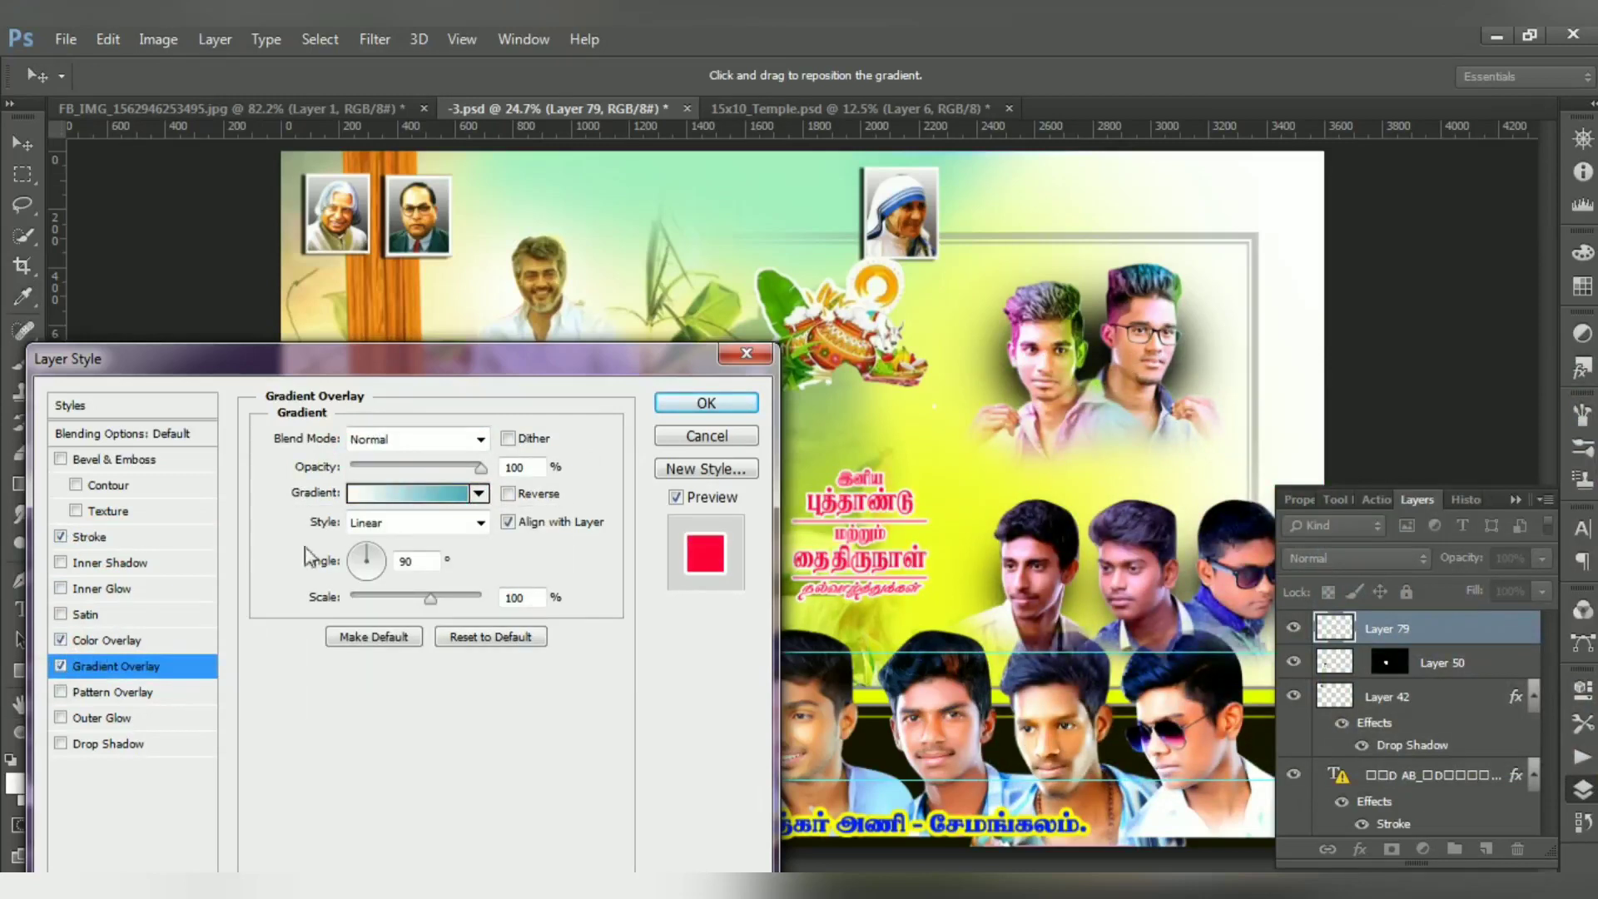
click(106, 744)
drag(864, 612, 864, 605)
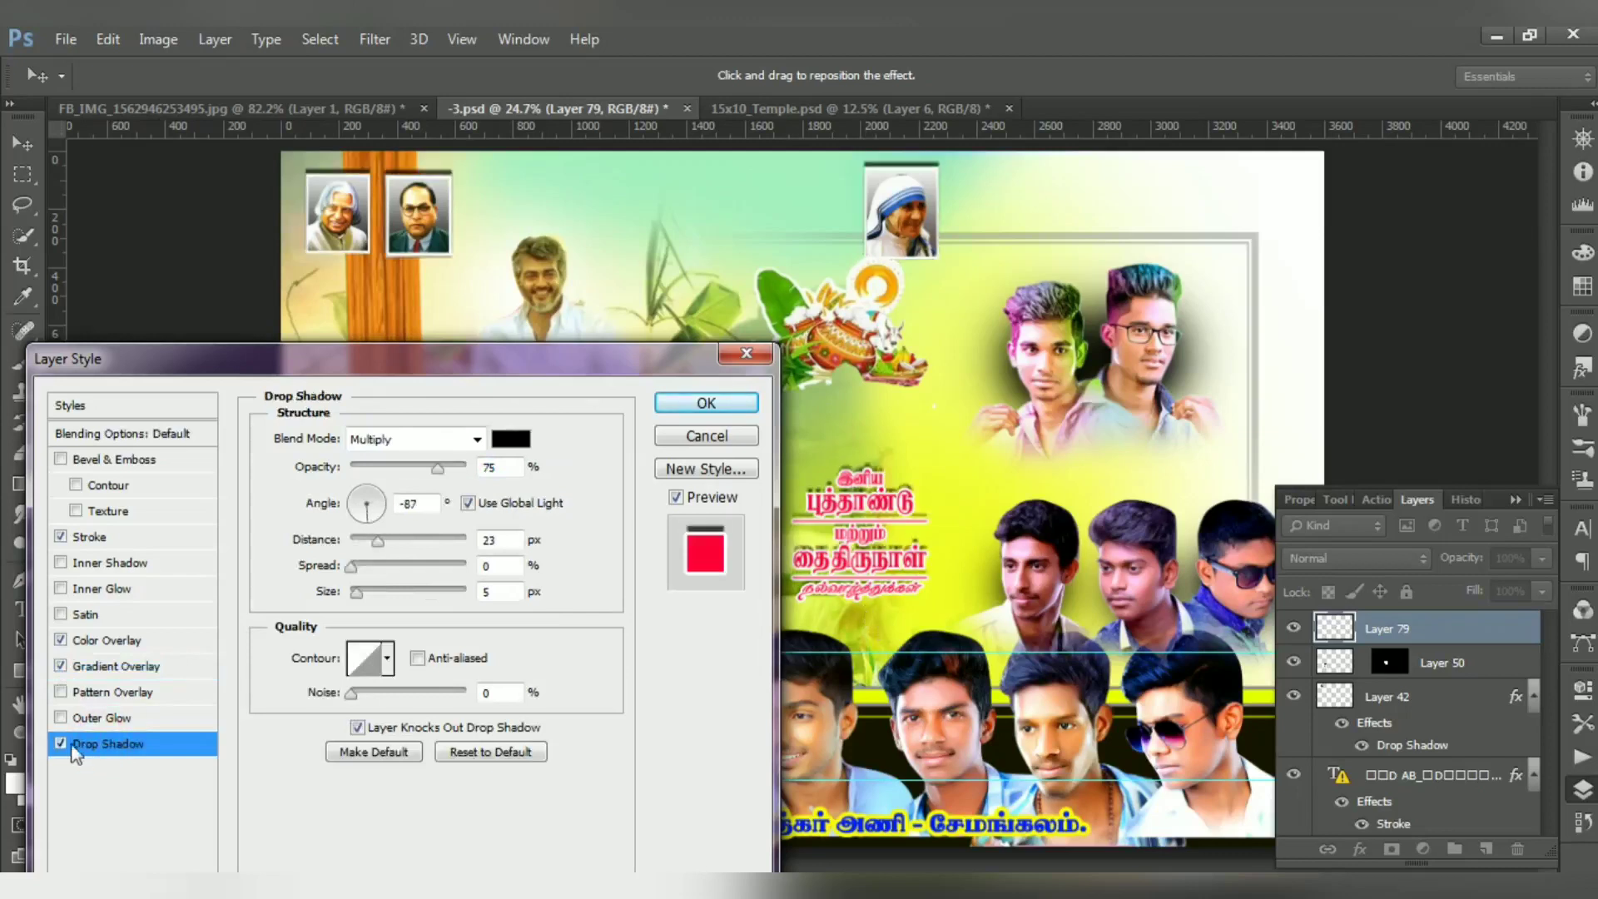
click(61, 743)
- Apply the greeting's layer style and move the pot image on Layer 75 down to just above the New Year greeting
click(706, 403)
drag(846, 344, 858, 456)
key(ctrl+minus)
key(ctrl+0)
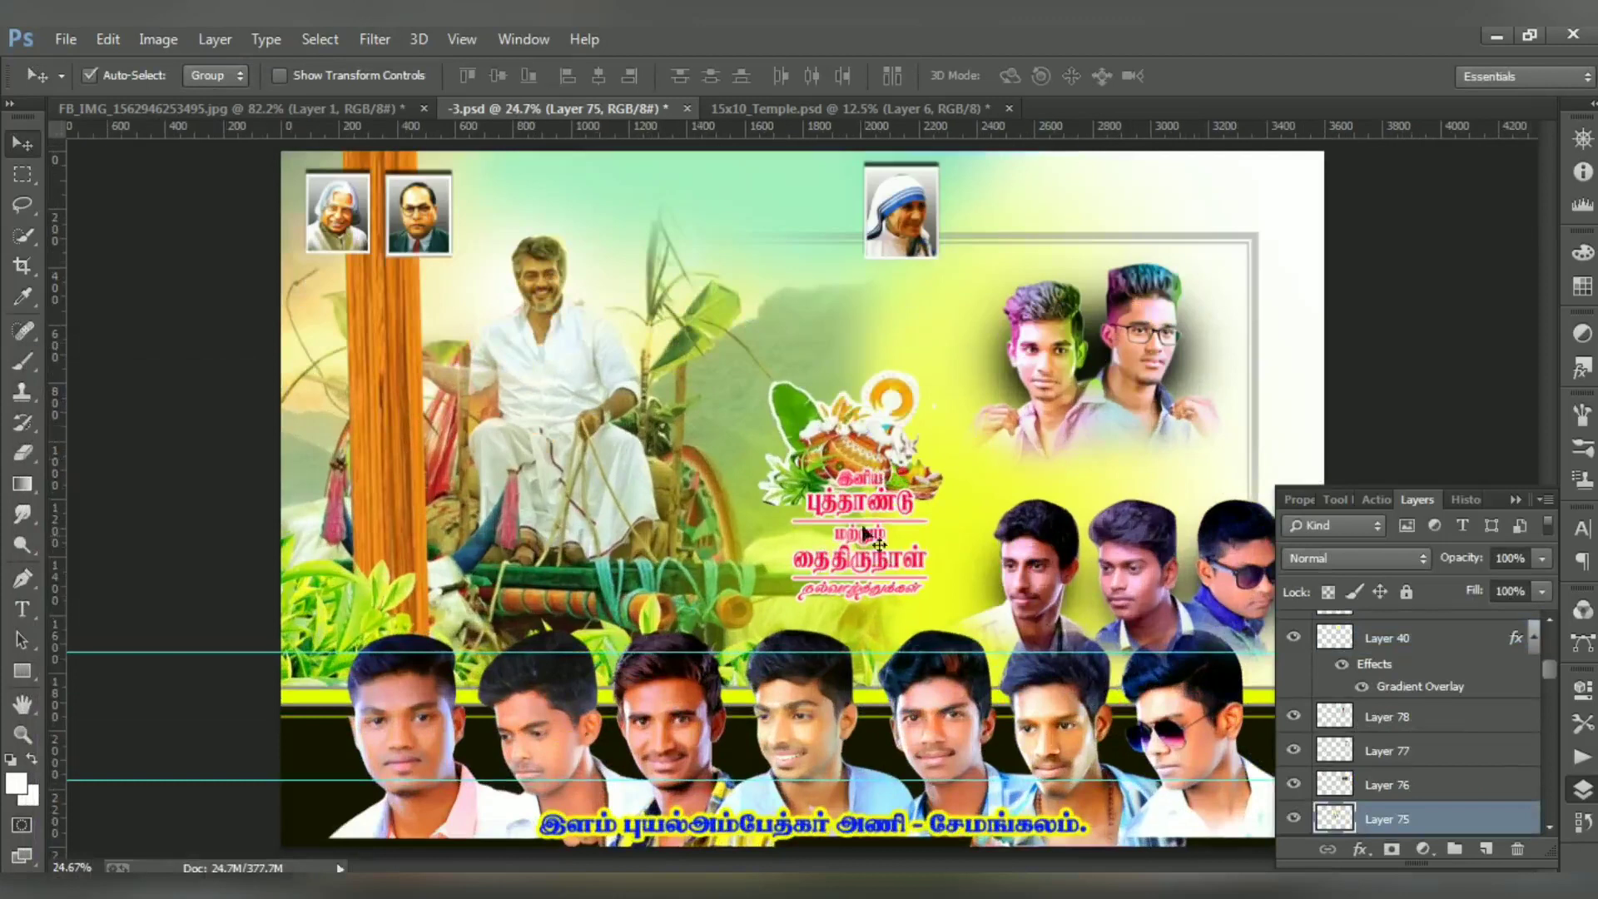
drag(880, 655, 926, 782)
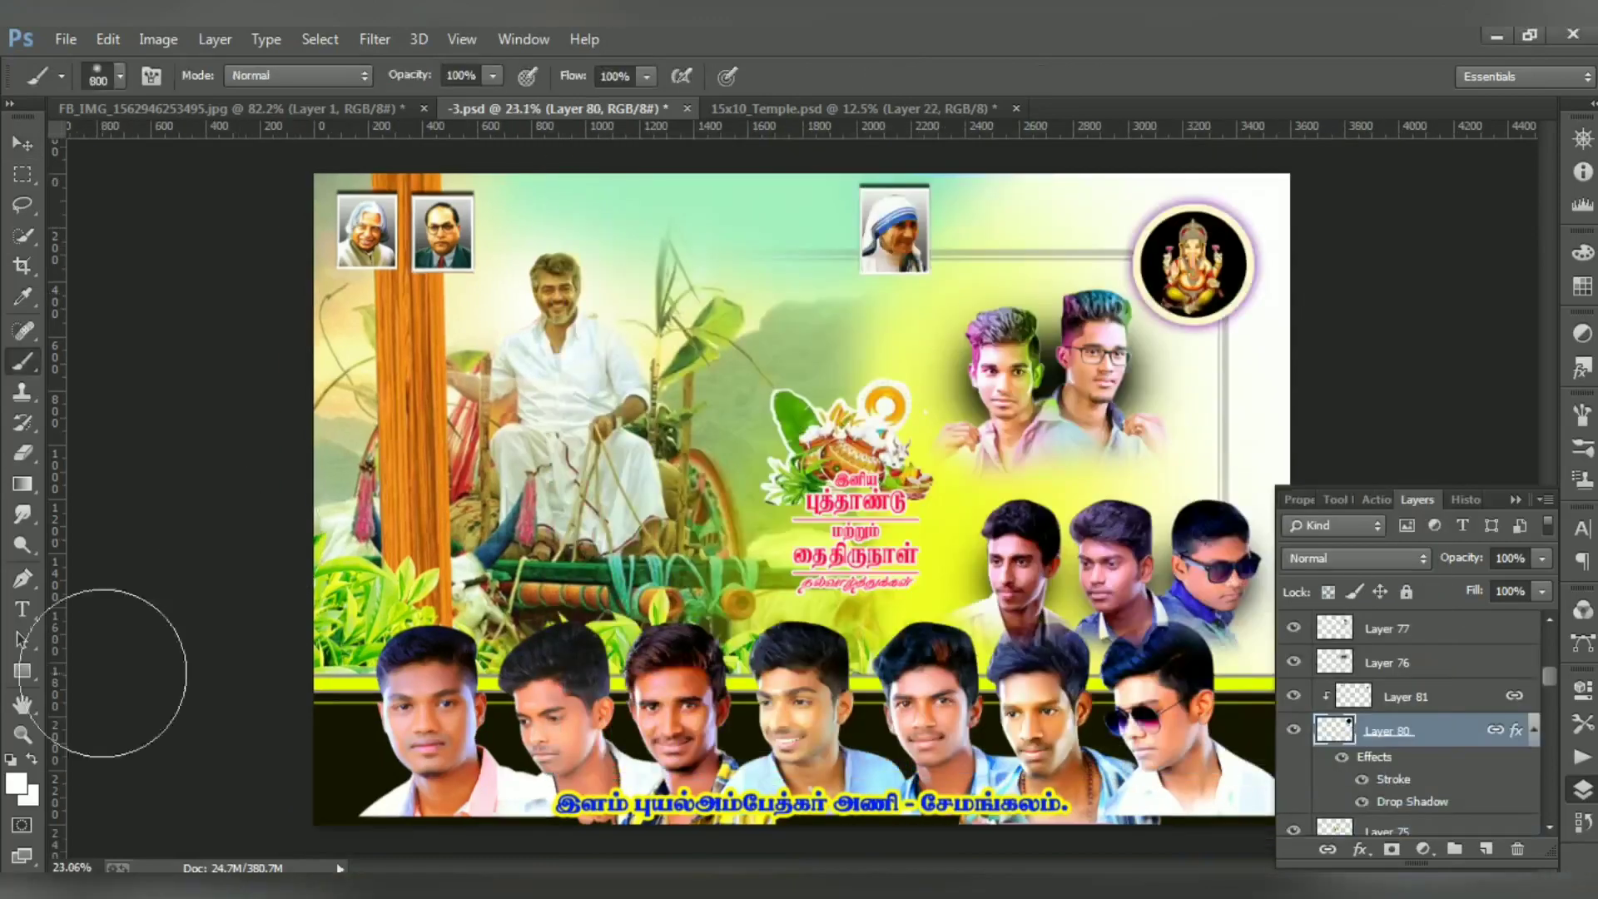
- Pick magenta as the foreground colour and paint it with the 800 px brush over the round background behind the Ganesha emblem on Layer 80
click(15, 782)
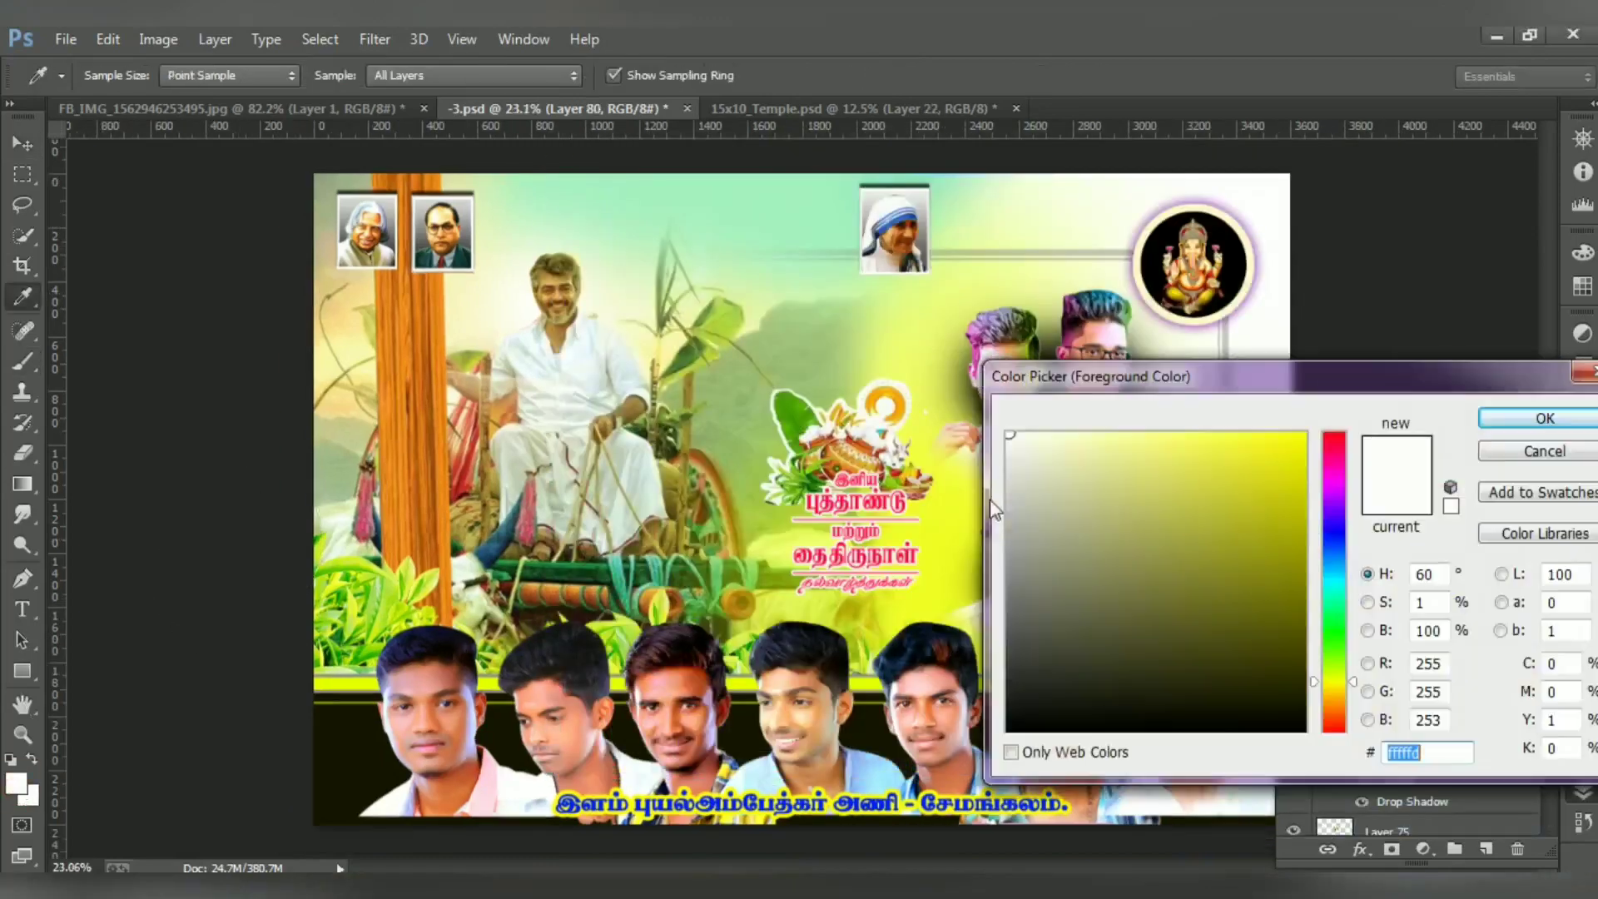
click(1340, 474)
click(1291, 467)
click(1544, 418)
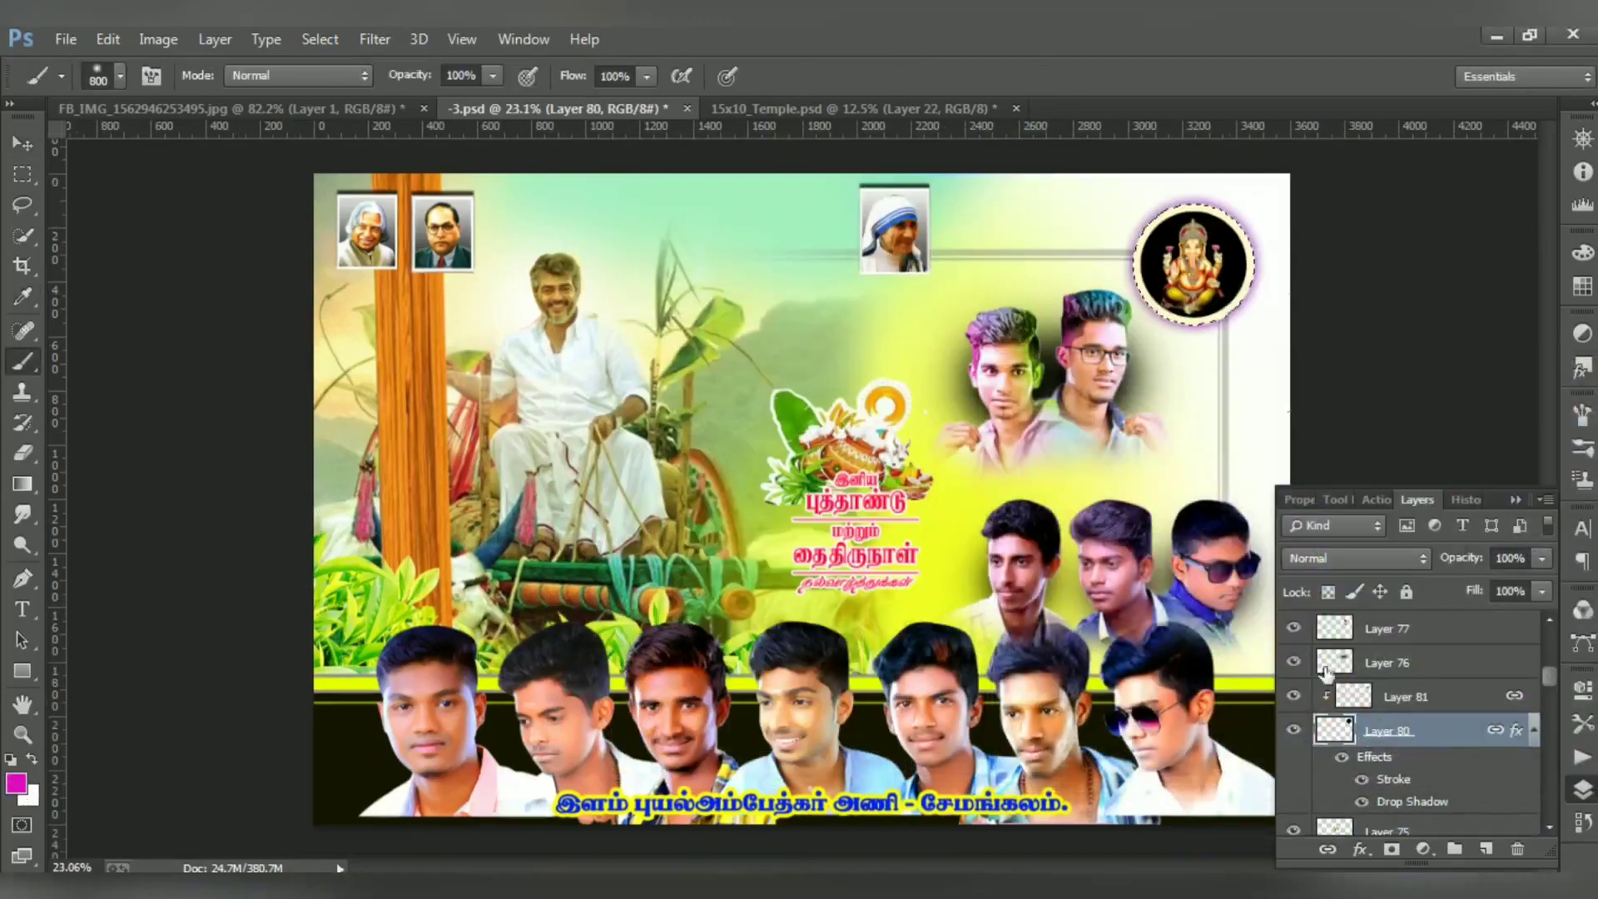
click(1203, 258)
click(24, 150)
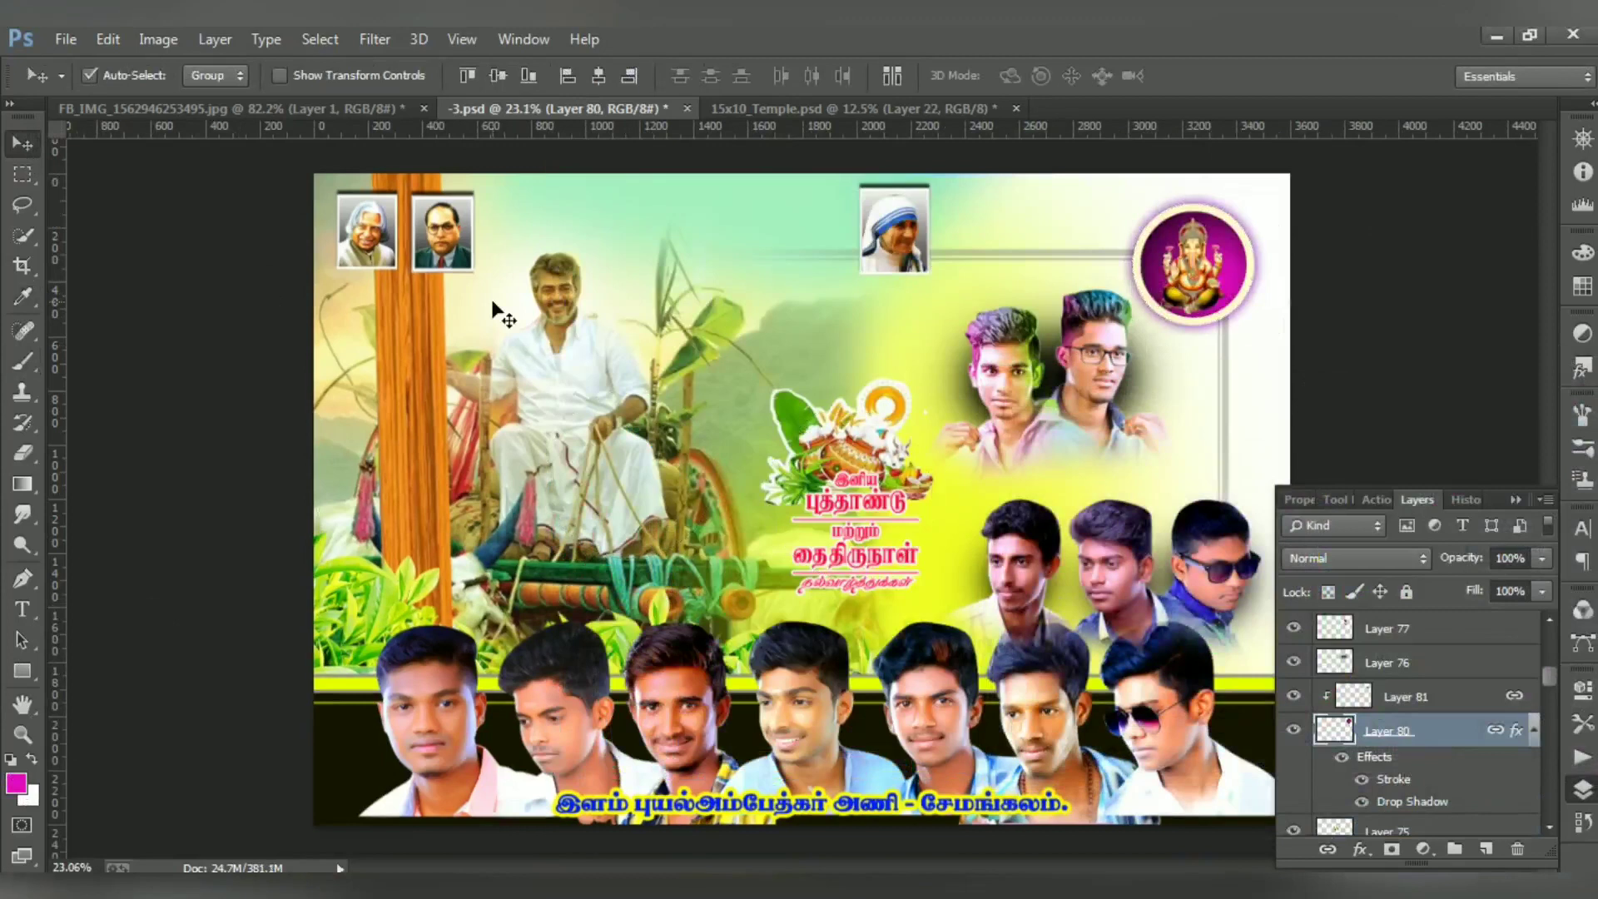
- Save the banner as pongal psd in Photoshop format in the psd rar files folder on Local Disk (E:) with maximized compatibility
click(65, 39)
click(92, 253)
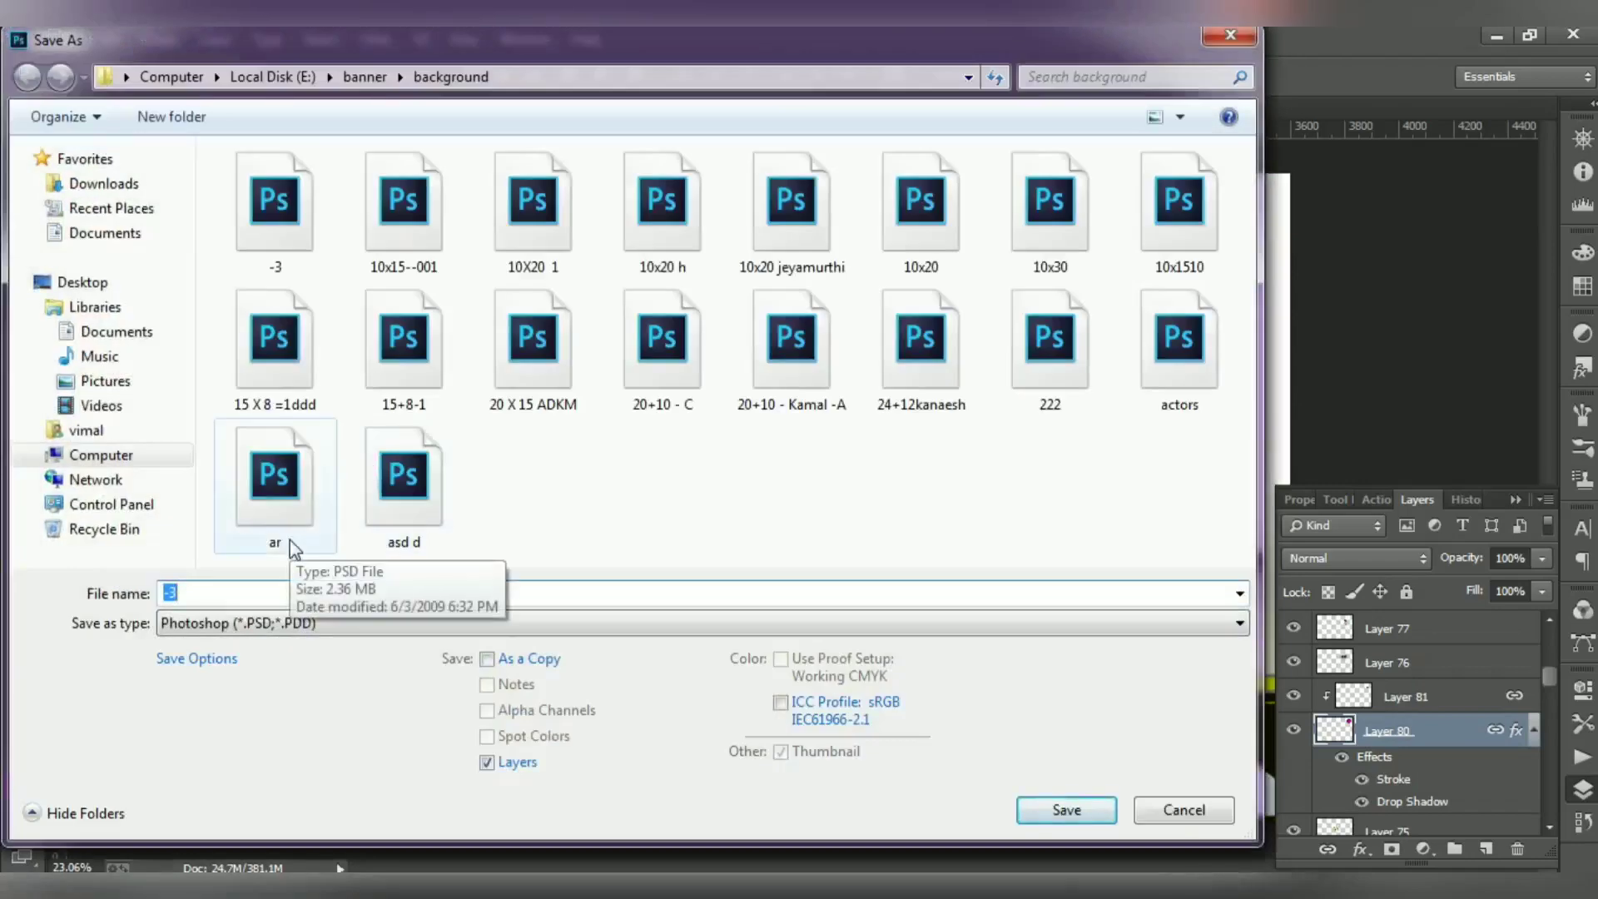
click(272, 76)
double_click(298, 499)
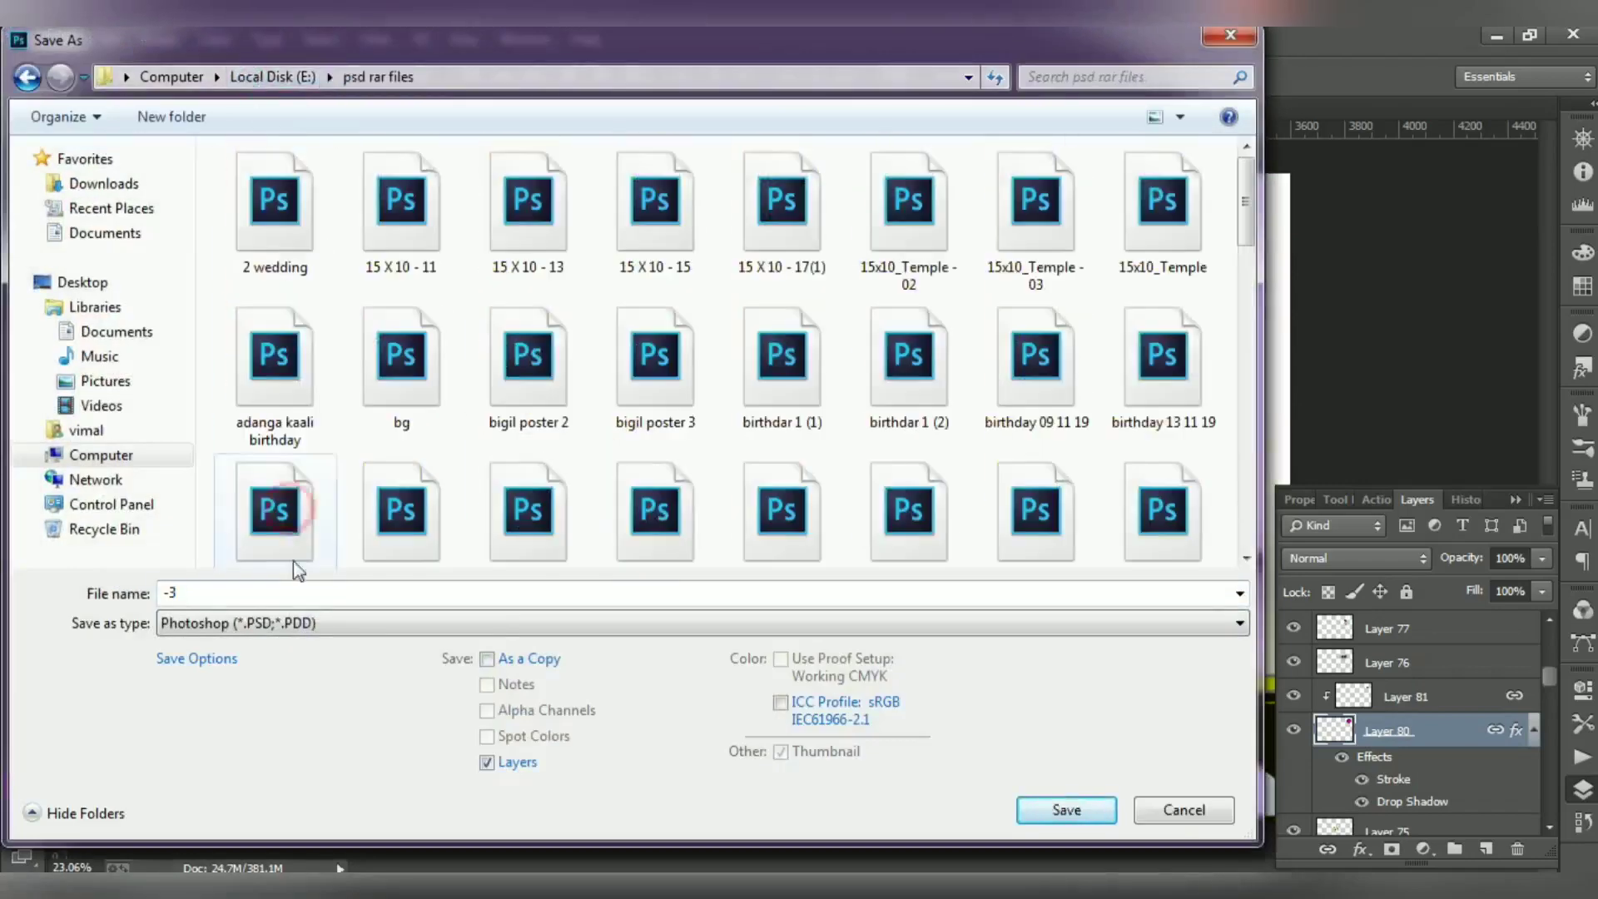
text(pongal p)
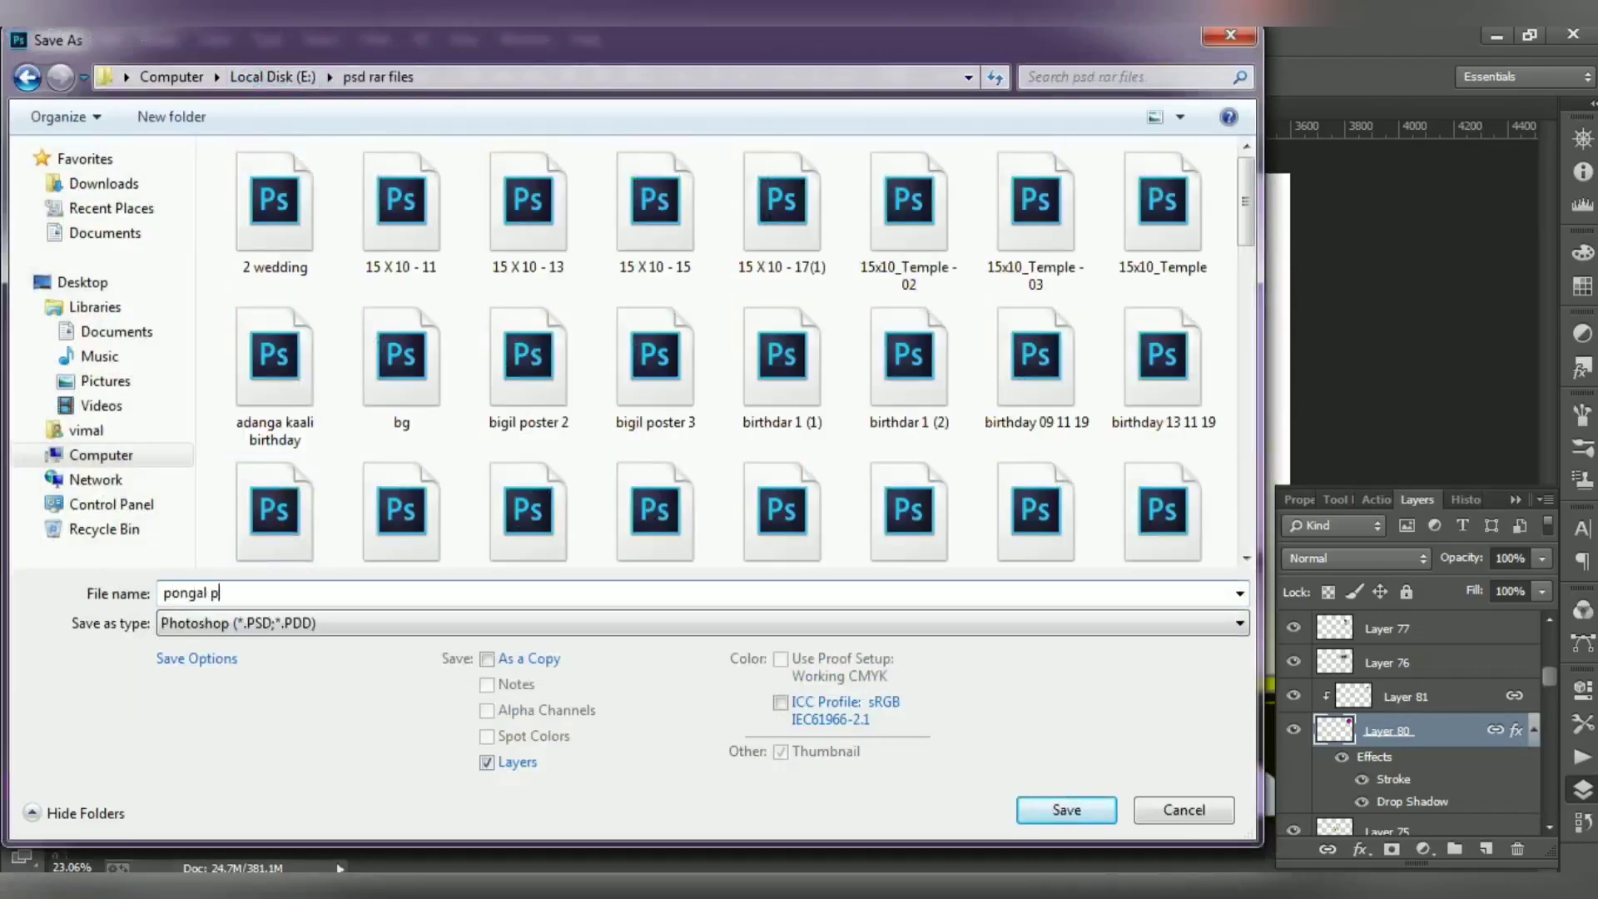
click(1066, 810)
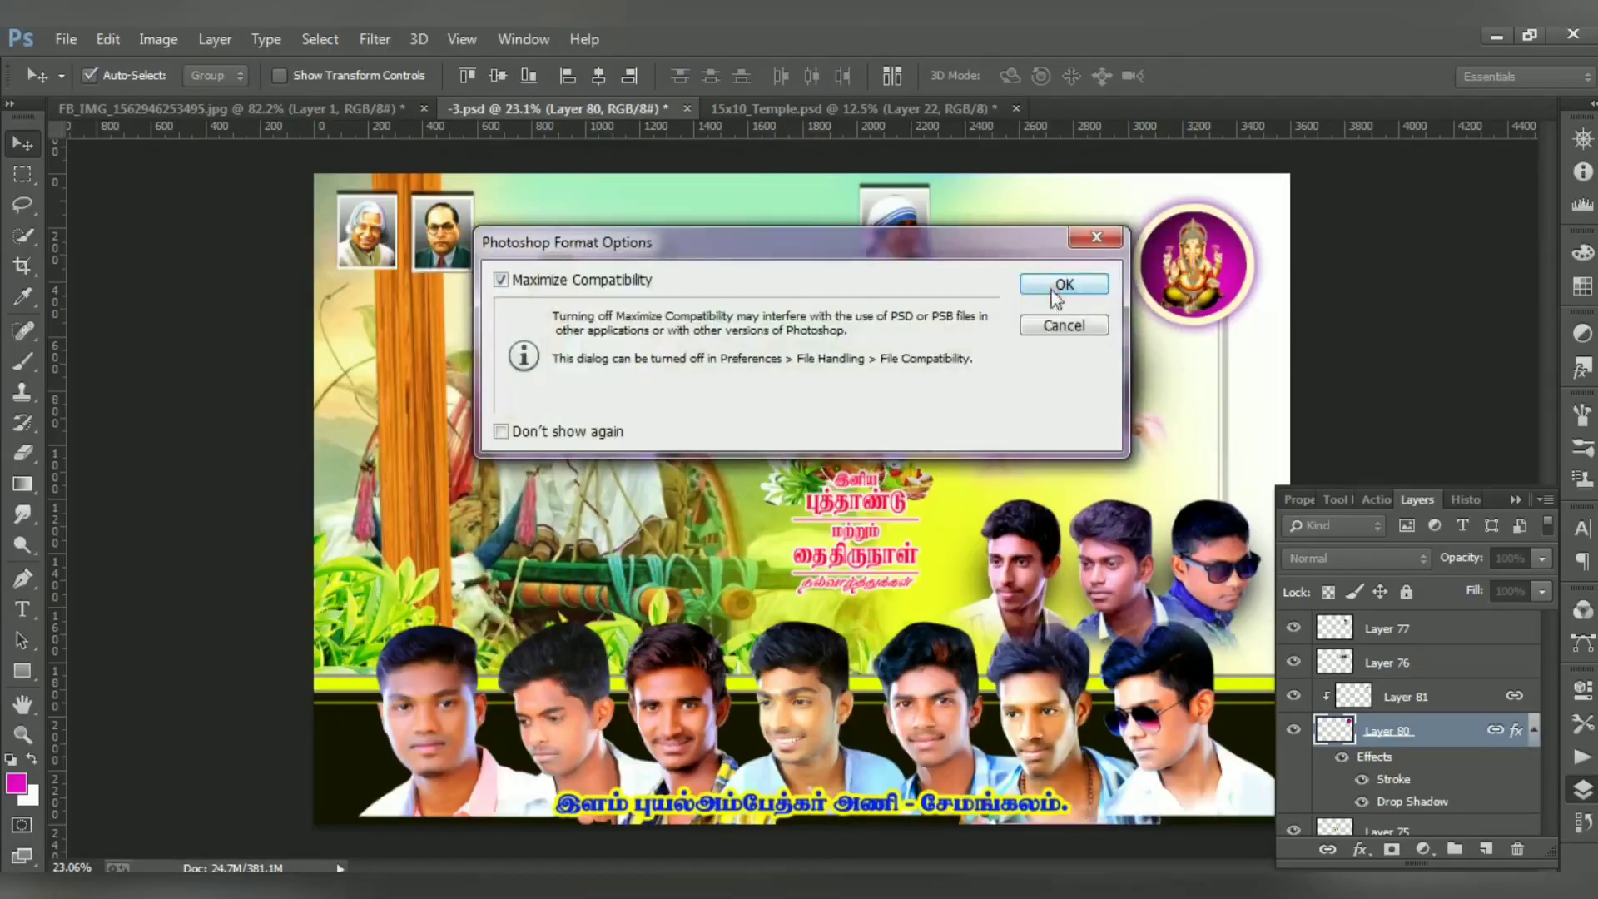
click(1055, 287)
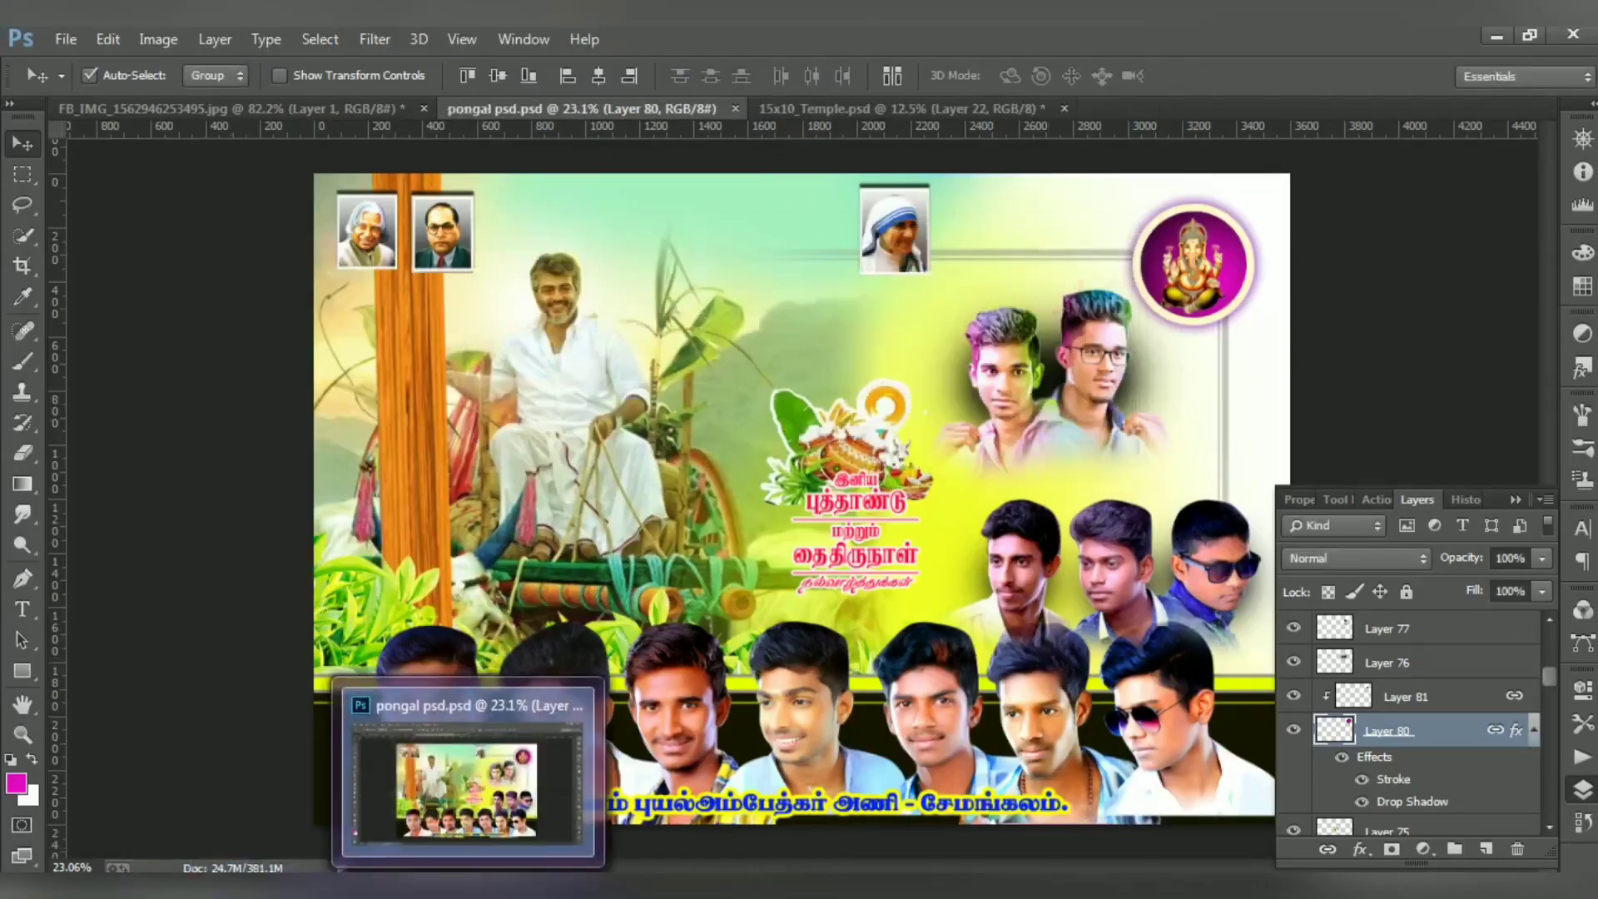
- Save another copy of the banner in a different file format and accept its format options
click(66, 39)
click(112, 252)
click(678, 629)
click(680, 406)
click(1066, 809)
click(921, 242)
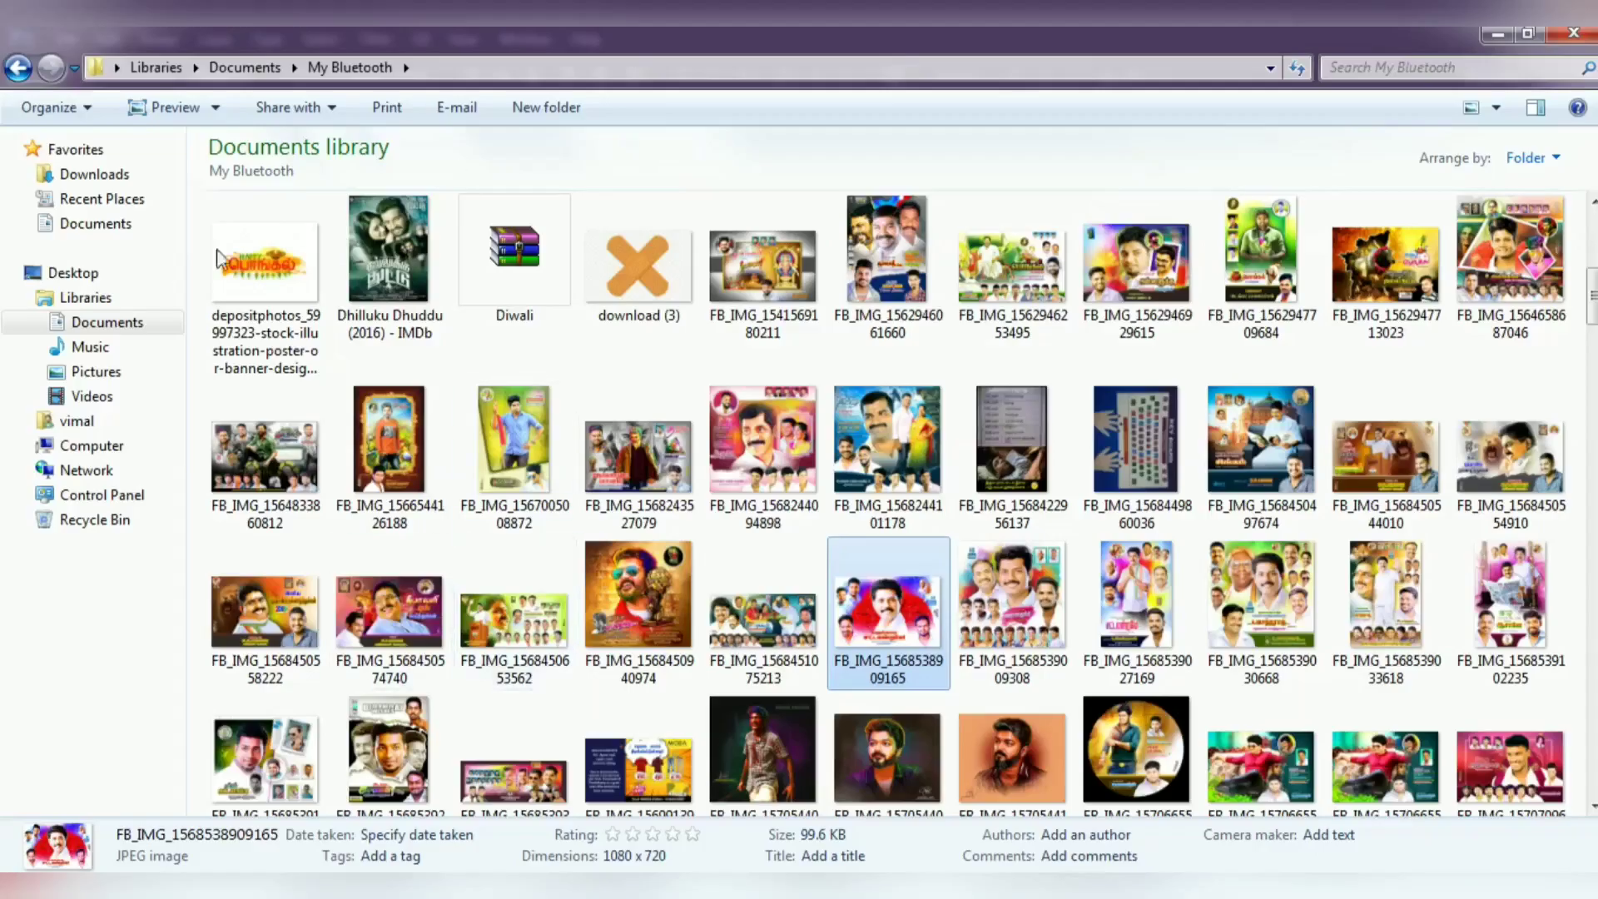
- In Windows Explorer, look through the psd rar files folder on Local Disk (E:) for the saved banner and return to the banner document
click(120, 449)
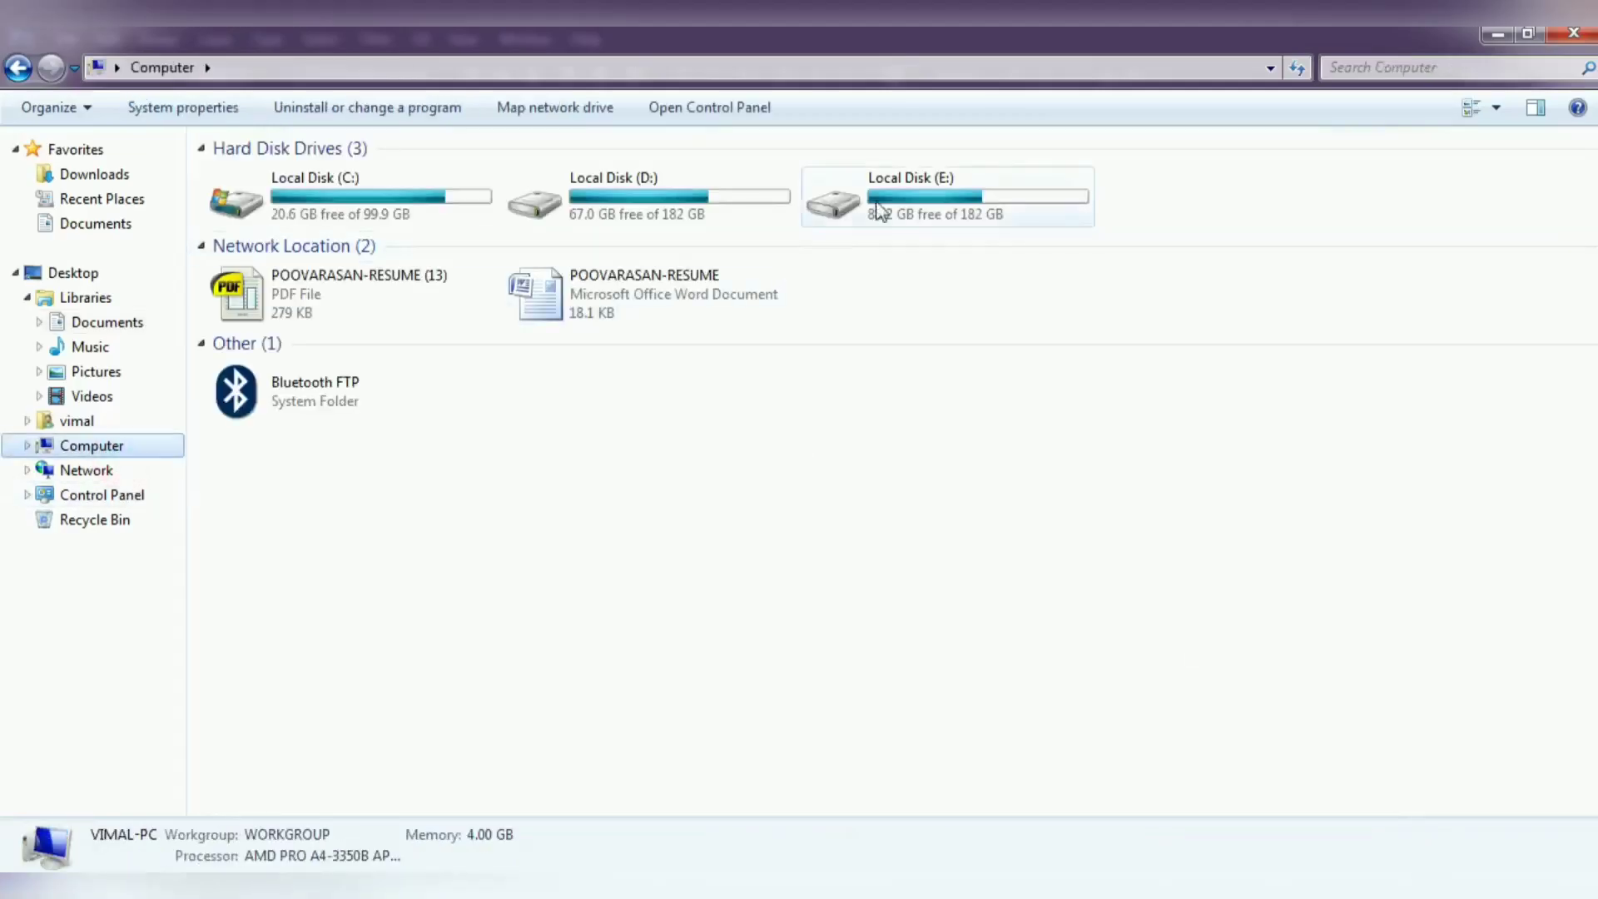
double_click(877, 208)
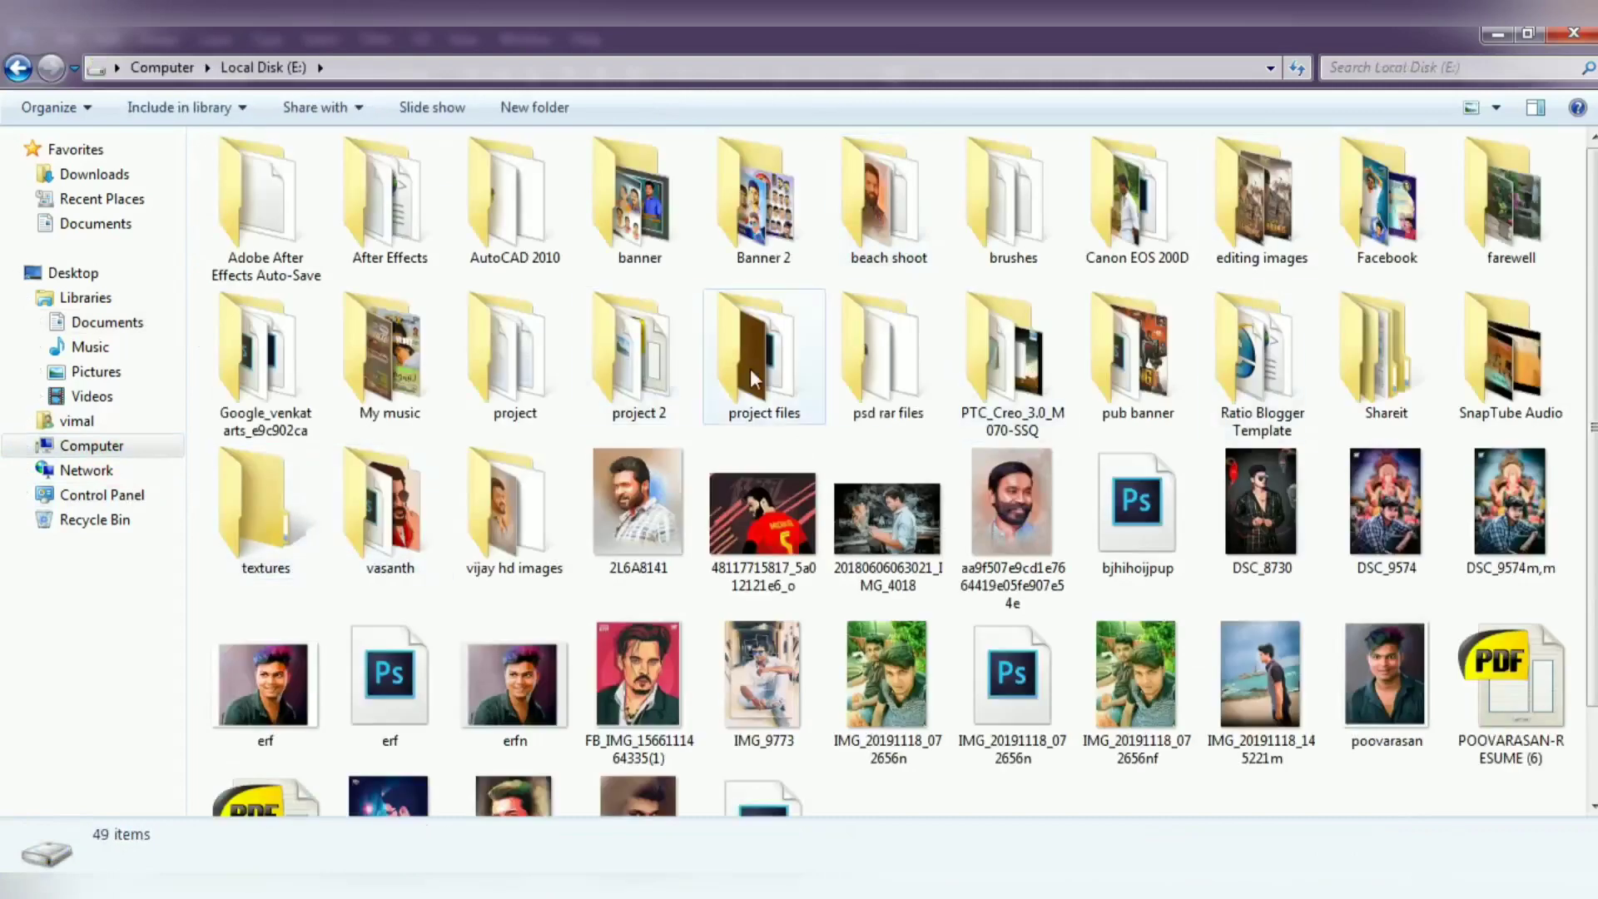
double_click(882, 366)
click(768, 553)
scroll(754, 467, down, 10)
click(753, 469)
click(764, 250)
click(1378, 268)
click(1497, 38)
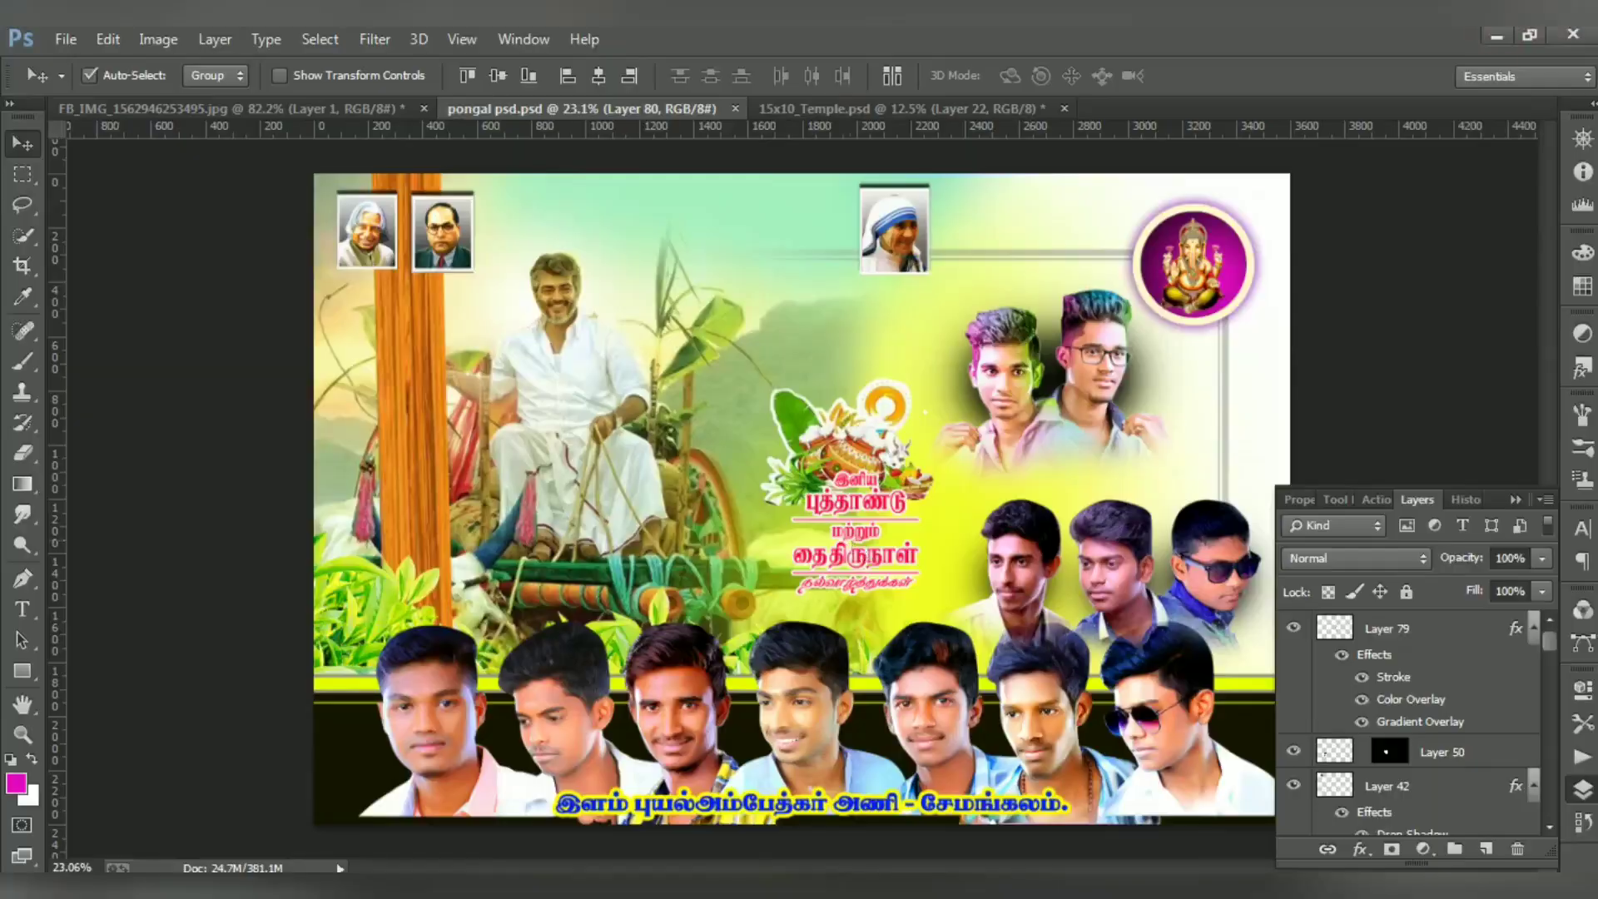
click(607, 235)
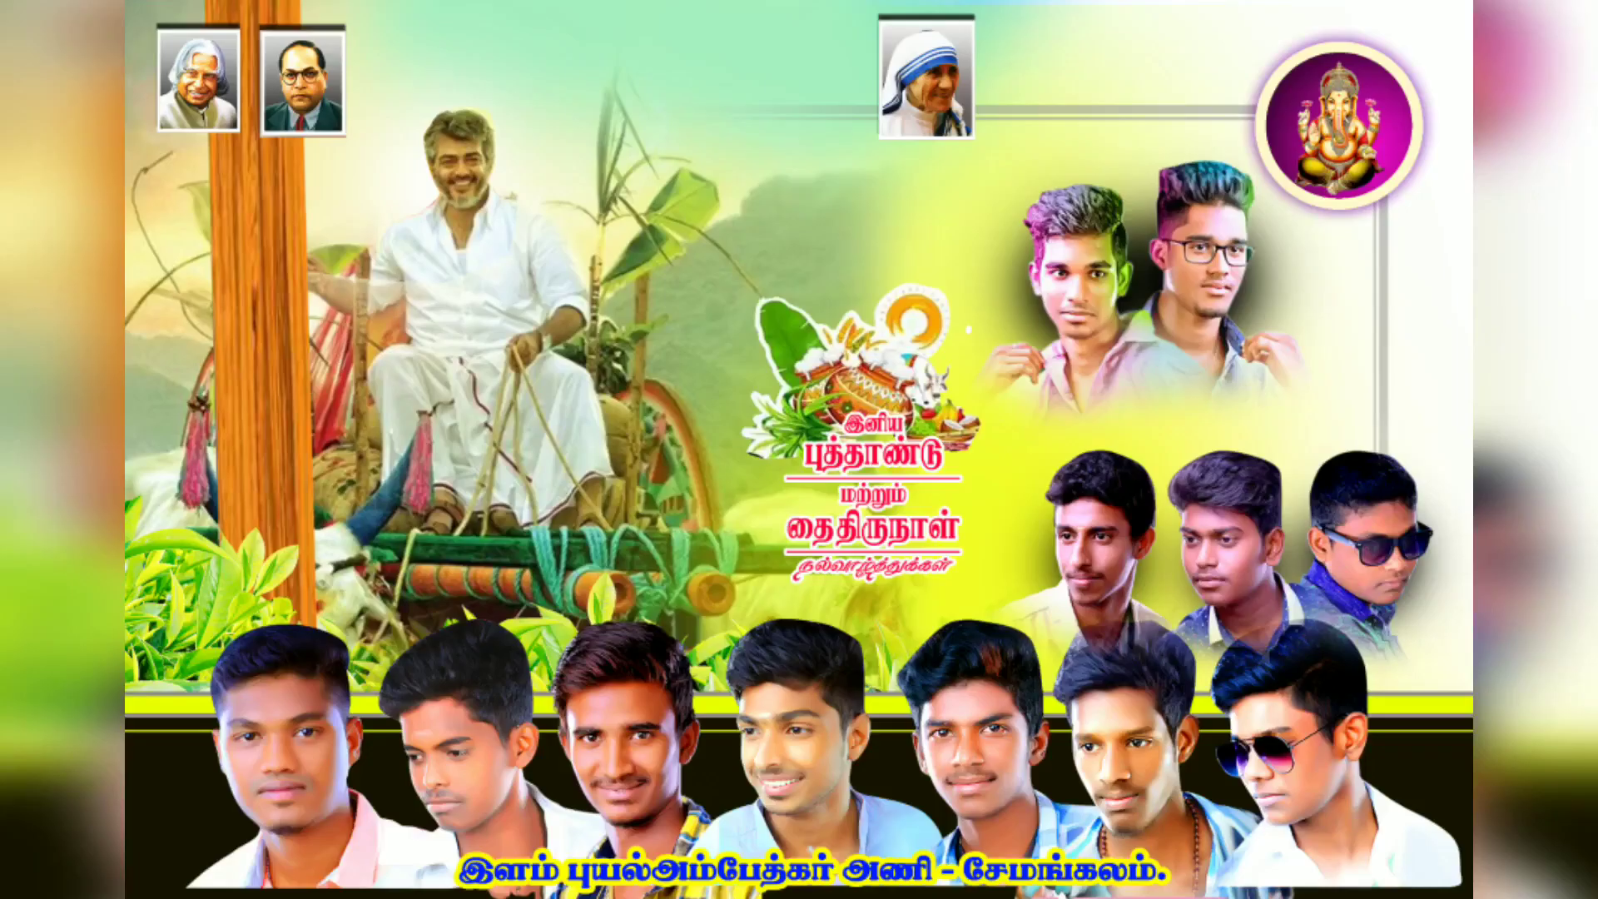